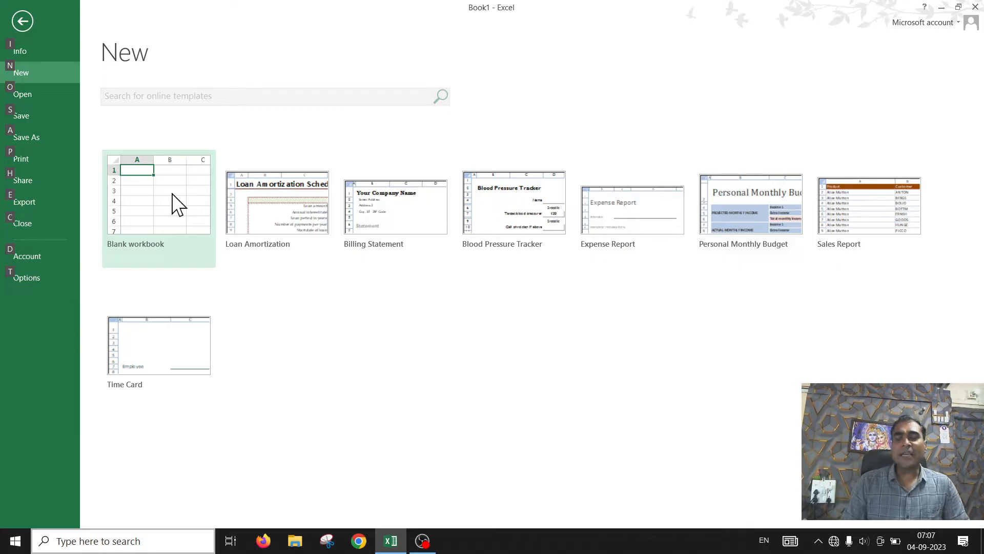
Step: Create a new workbook from the Billing Statement template
click(501, 417)
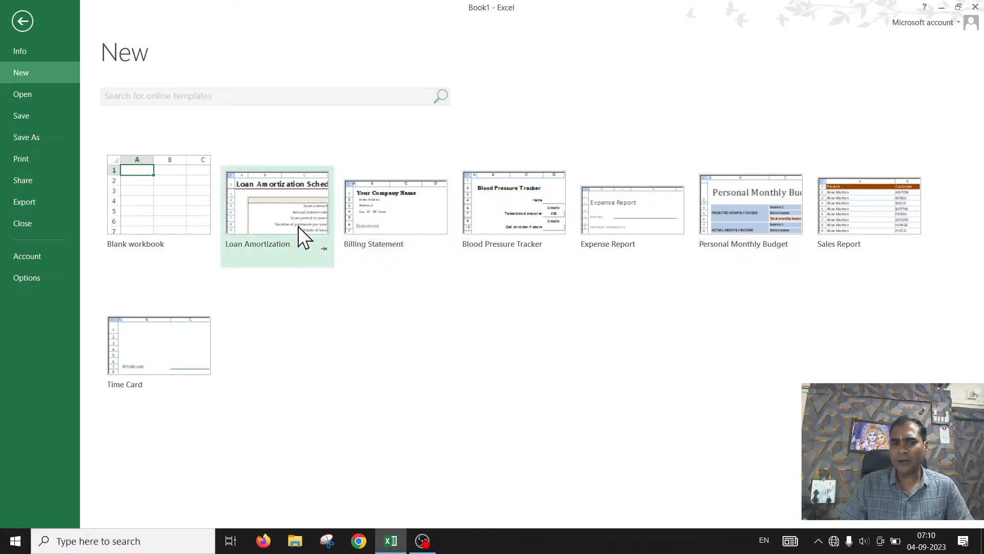
double_click(444, 208)
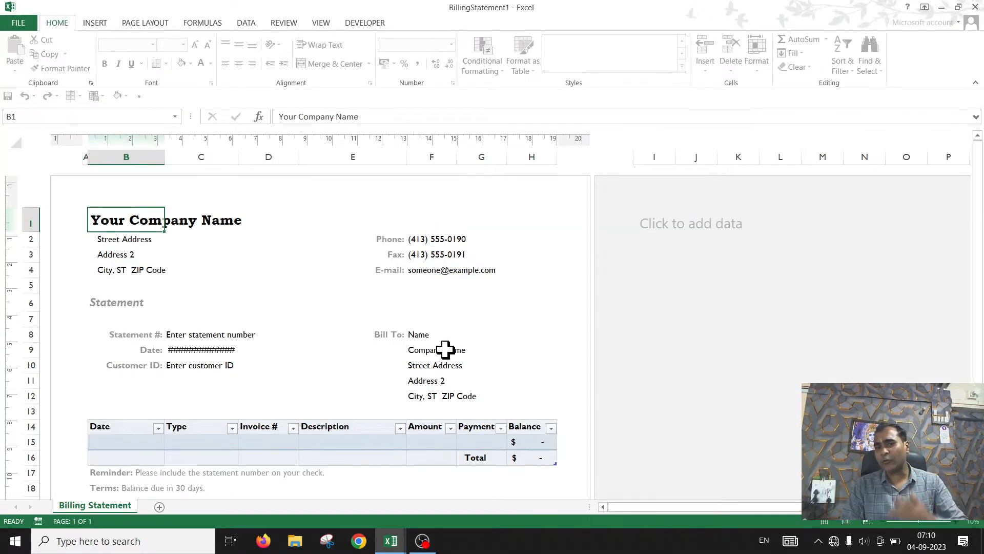
Step: Scroll through the billing statement template to review its header, statement and table layout
scroll(394, 343, down, 8)
scroll(393, 343, up, 8)
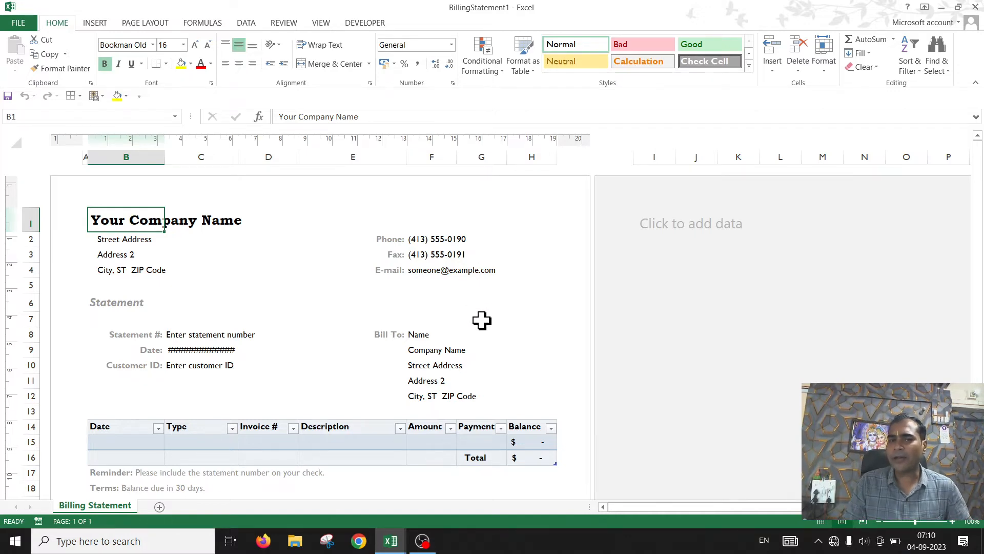
scroll(214, 305, down, 1)
scroll(132, 239, up, 1)
scroll(187, 263, down, 4)
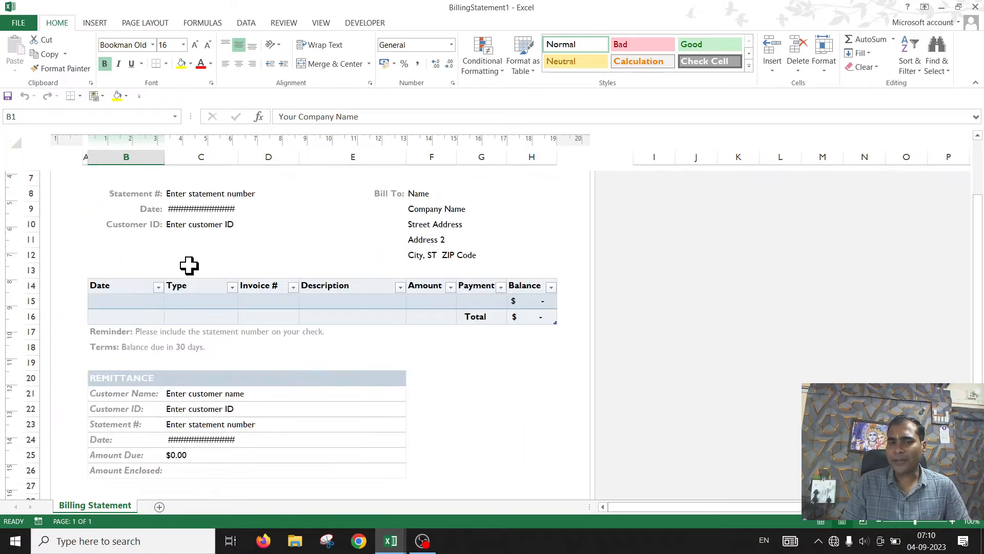
scroll(387, 297, up, 4)
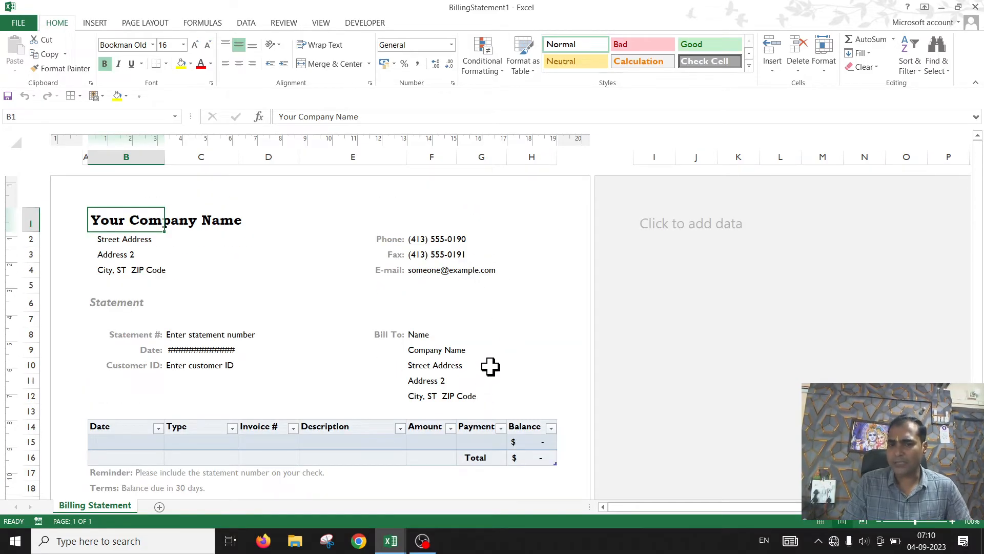
scroll(492, 367, down, 3)
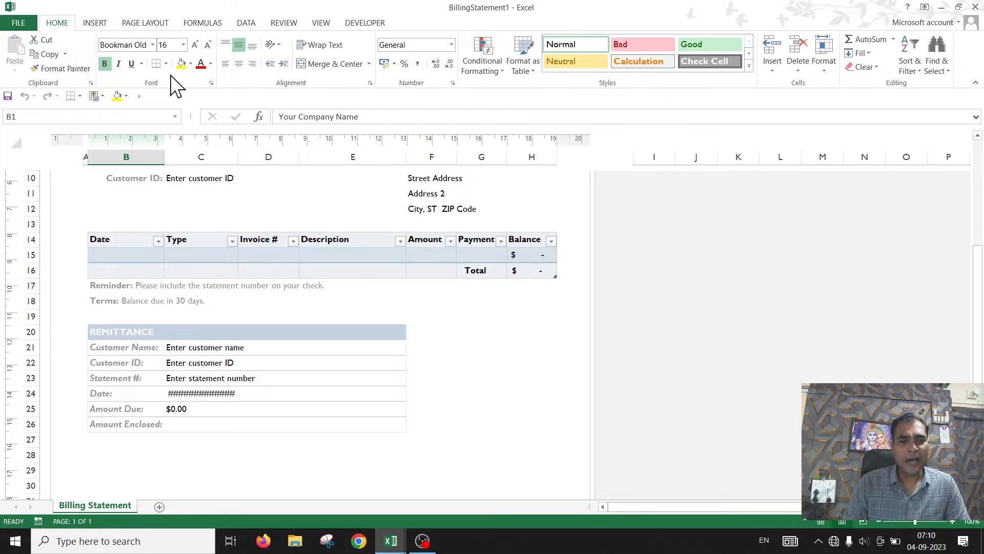
Step: Examine the cells of the statement table's item row and the remittance section below it
click(131, 257)
click(163, 271)
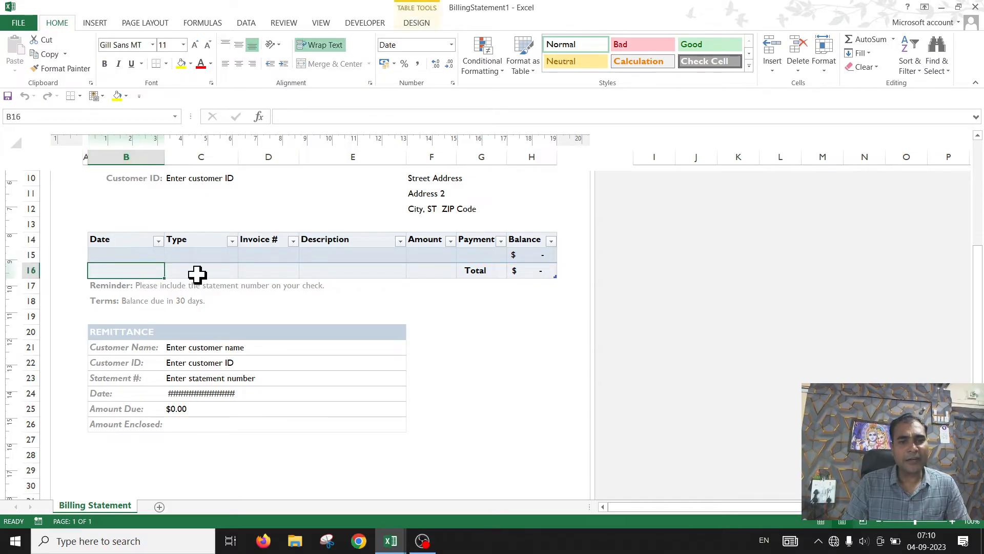
click(231, 272)
click(295, 272)
click(380, 272)
click(423, 275)
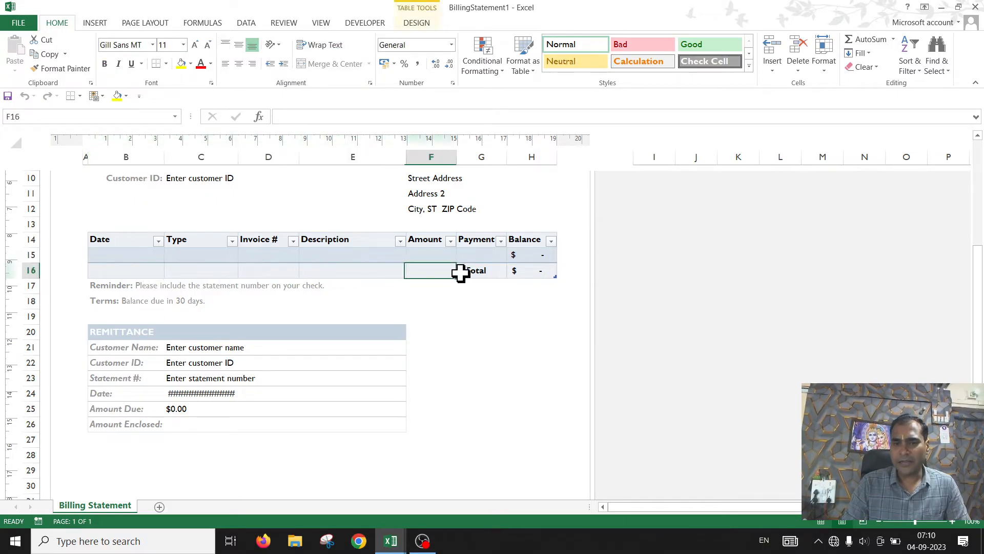
scroll(466, 252, up, 4)
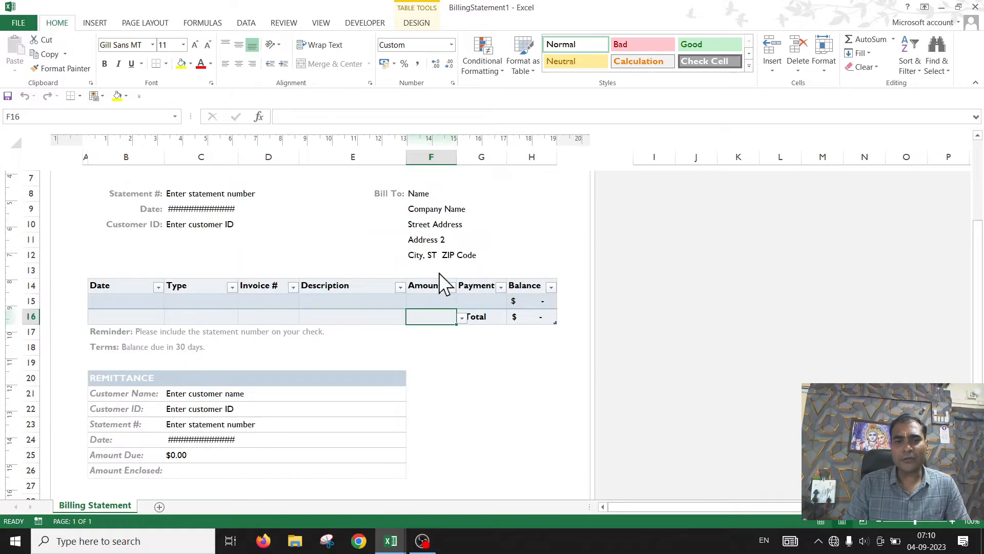
scroll(333, 318, down, 1)
scroll(333, 318, down, 4)
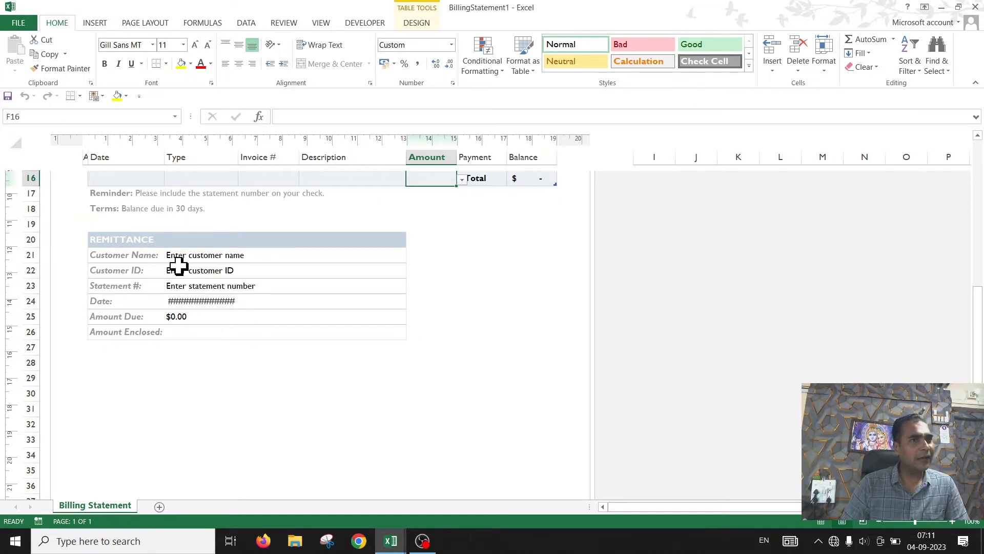
scroll(333, 376, up, 5)
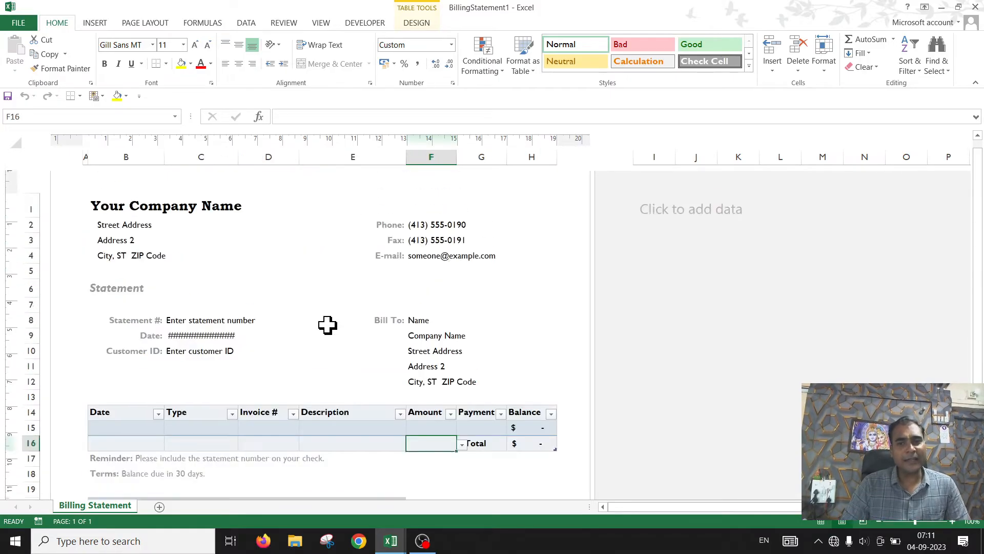
Step: Create a new blank workbook from the backstage New page
click(18, 25)
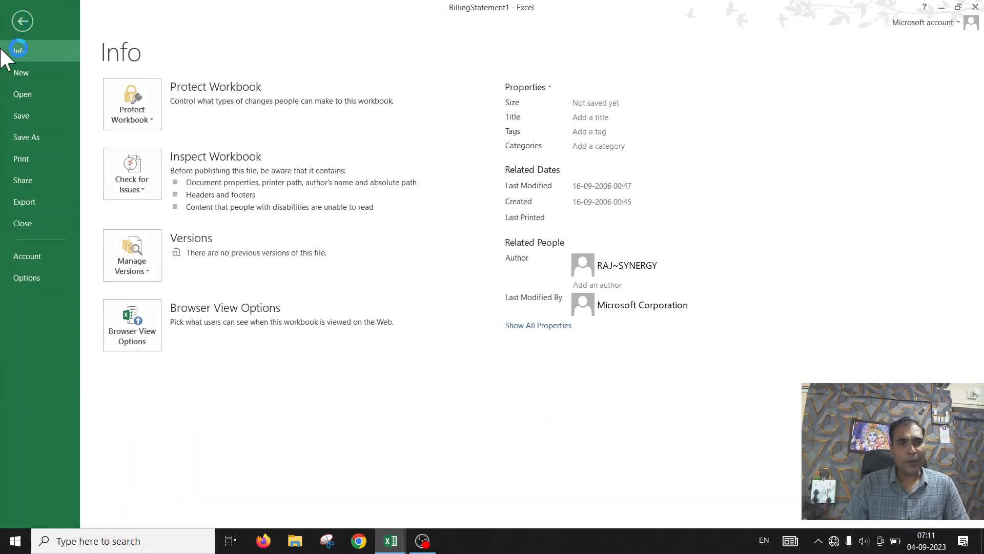
click(32, 73)
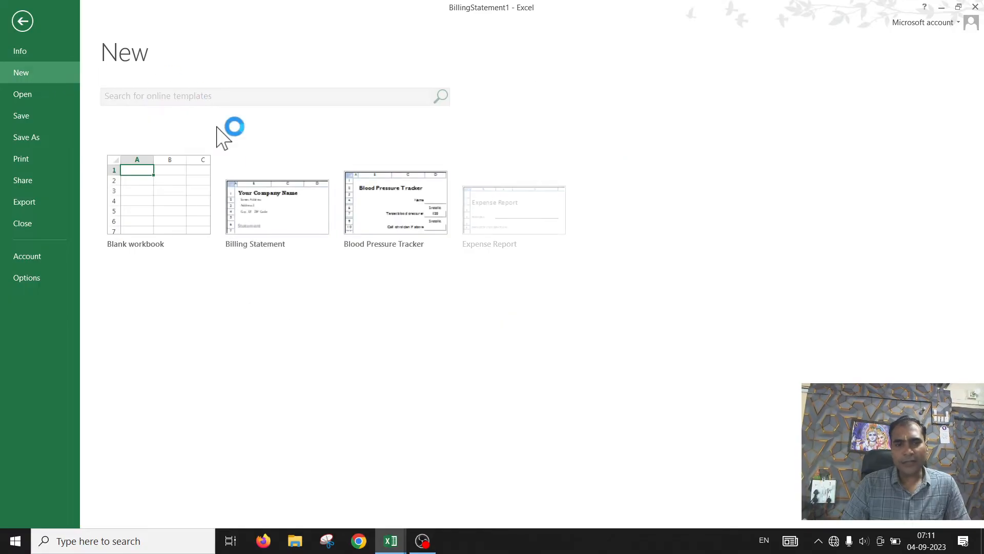
click(169, 210)
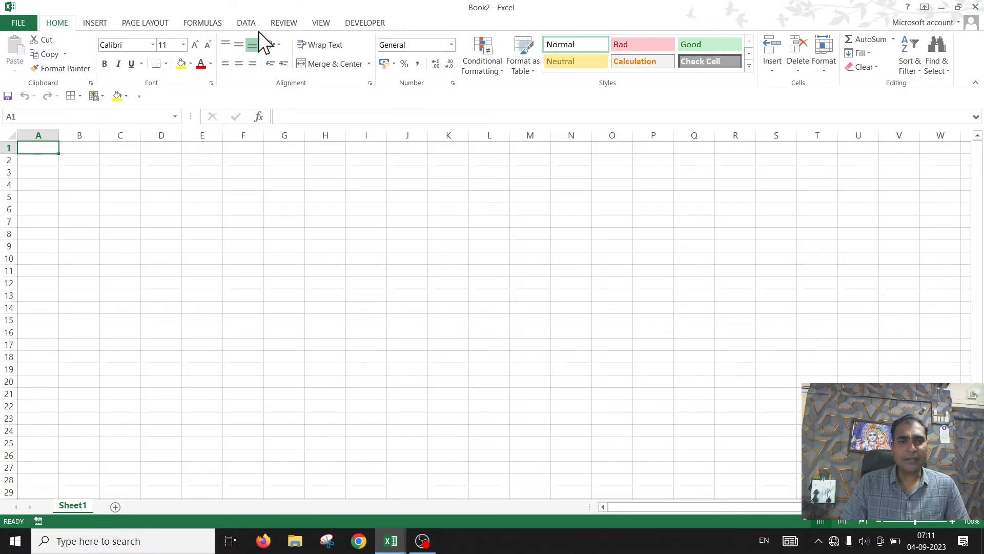
Step: Review the Insert, Page Layout and File ribbon tabs of the blank workbook
click(94, 23)
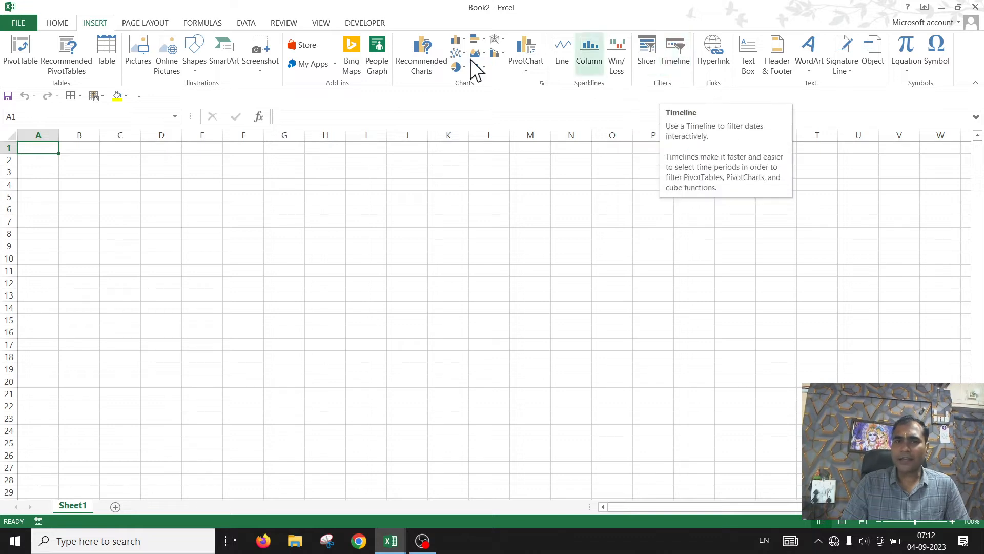
click(142, 24)
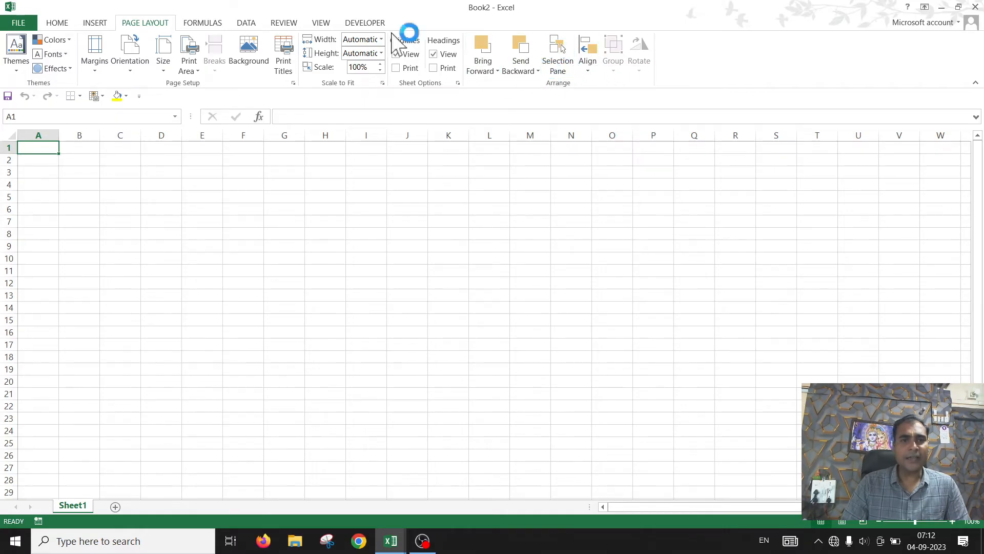
click(14, 22)
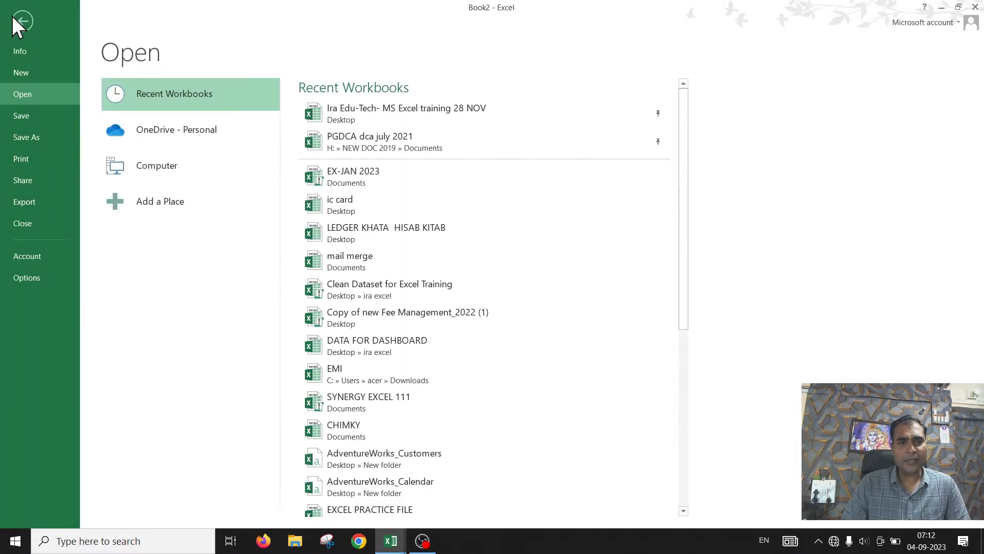
click(18, 27)
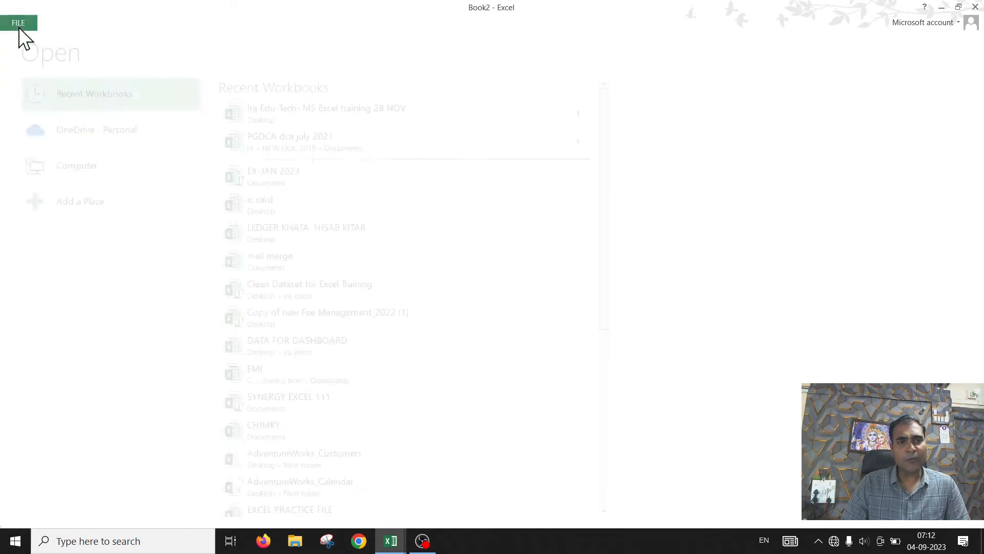
click(68, 25)
click(91, 25)
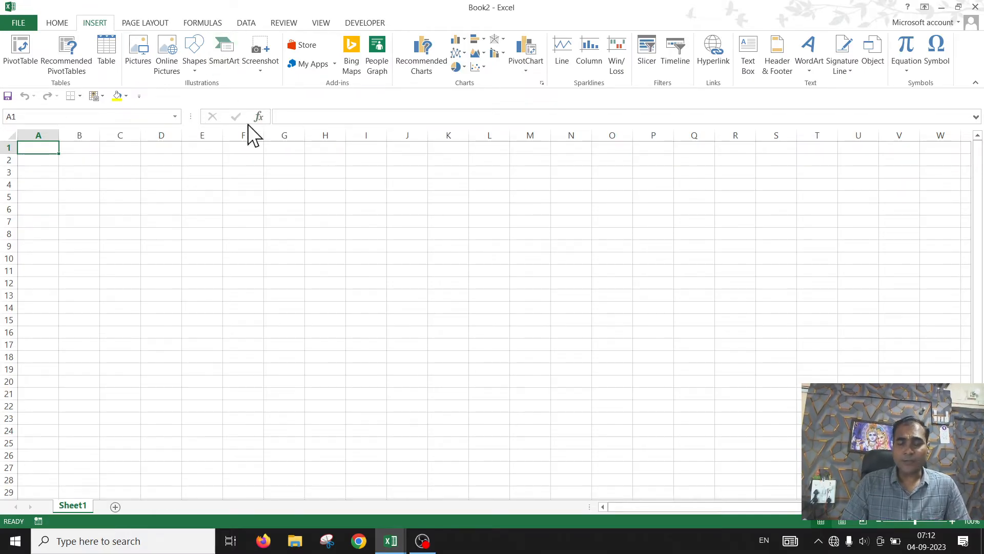
click(284, 206)
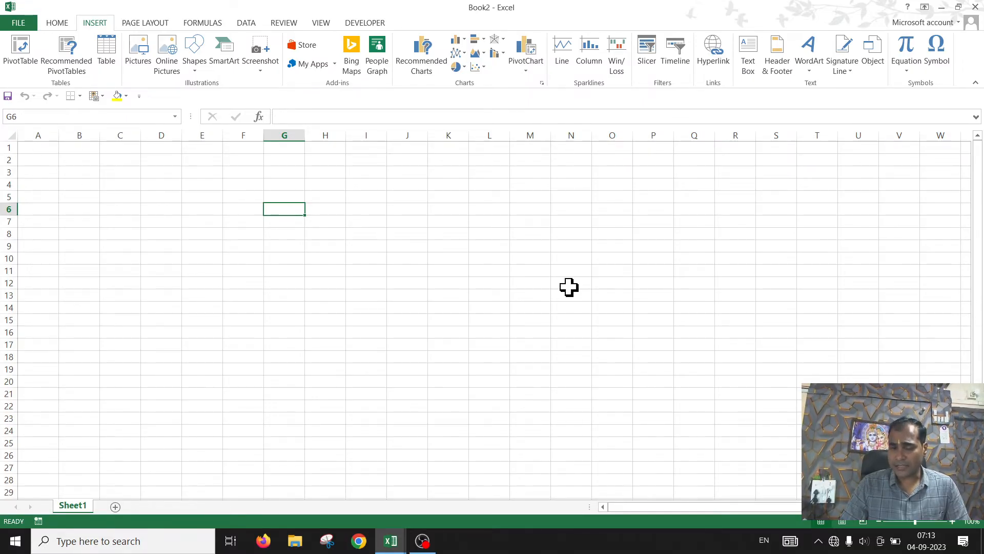
click(305, 199)
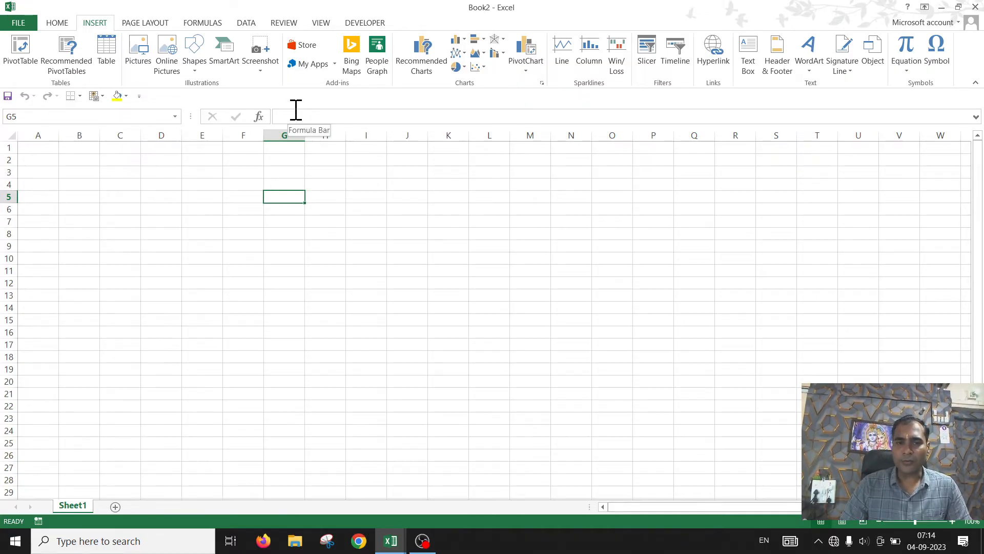
click(416, 222)
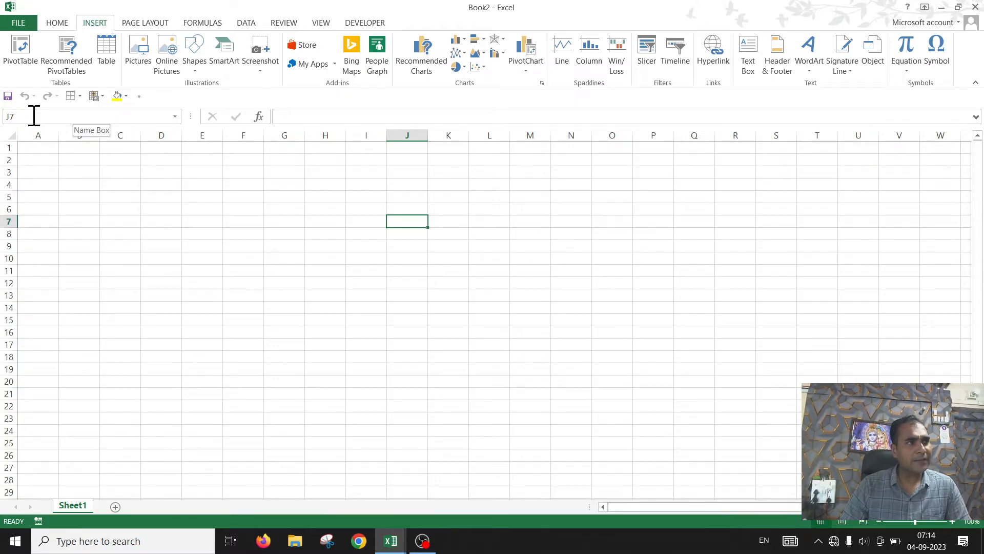
click(448, 207)
click(565, 233)
click(407, 246)
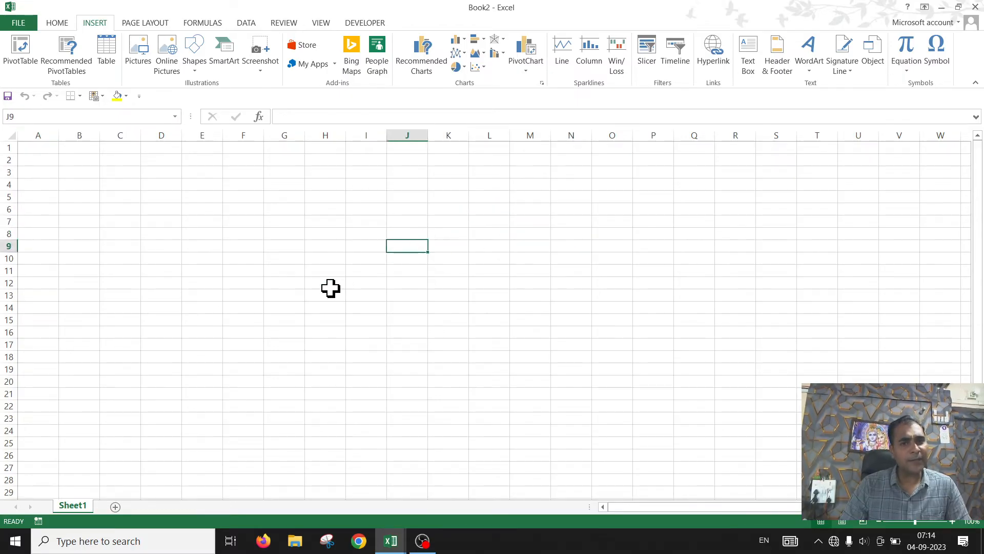
click(248, 248)
click(407, 234)
drag(369, 233, 330, 224)
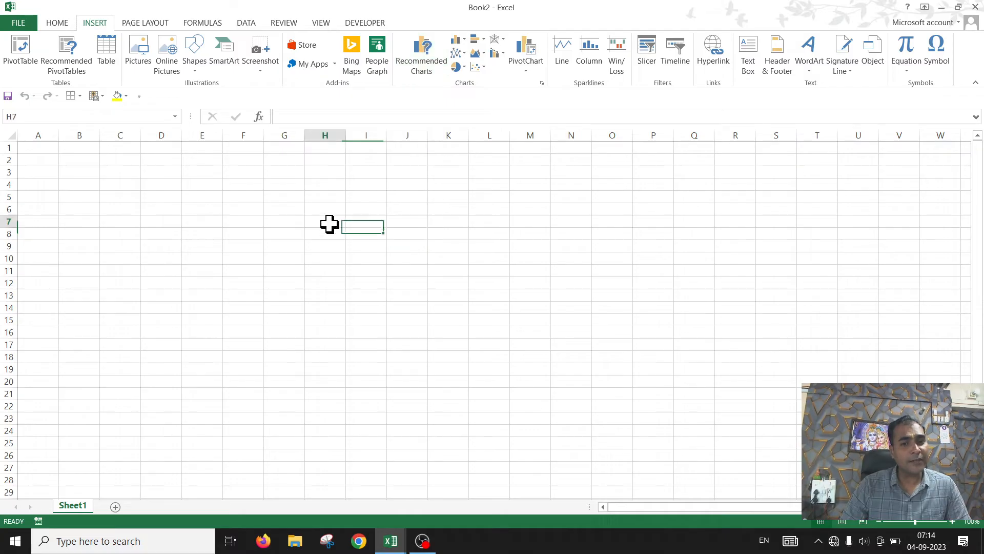
click(212, 249)
Step: Enter the sample text "I weeowiuoiweuriouweio r" in cell F7
click(248, 222)
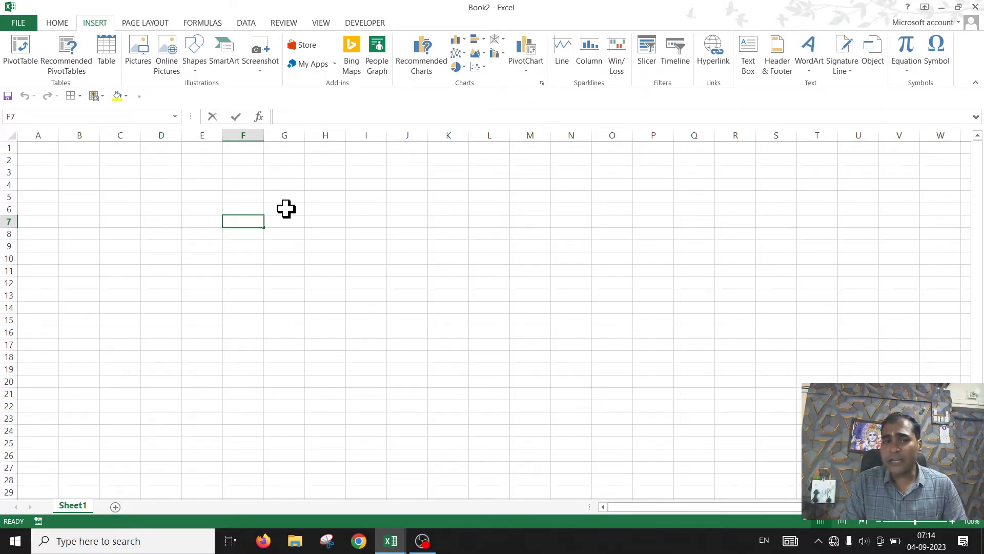
text(I weeowiuoiweuriouweio r)
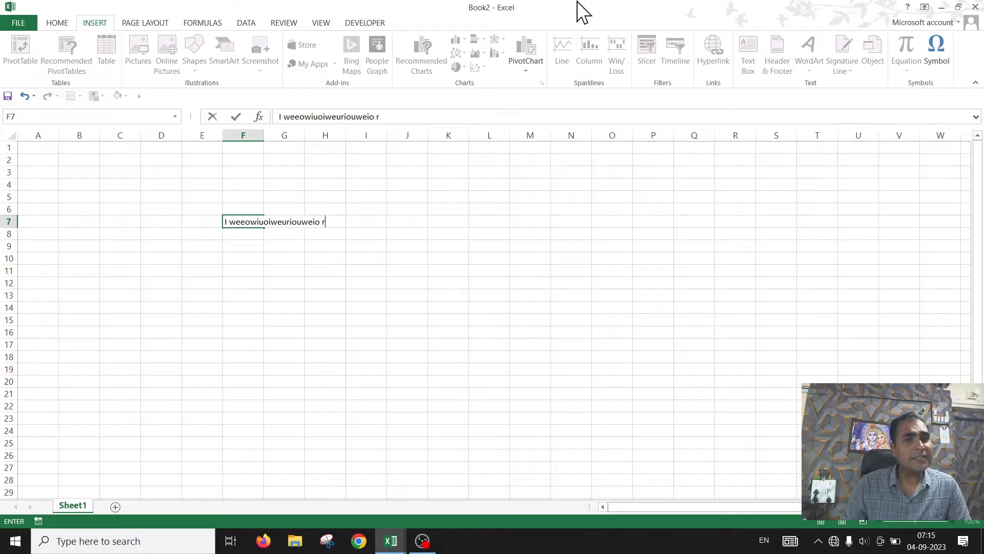
Step: Switch between the Home, Formulas and Insert tabs to see which commands work while F7 is being edited
click(134, 21)
click(205, 23)
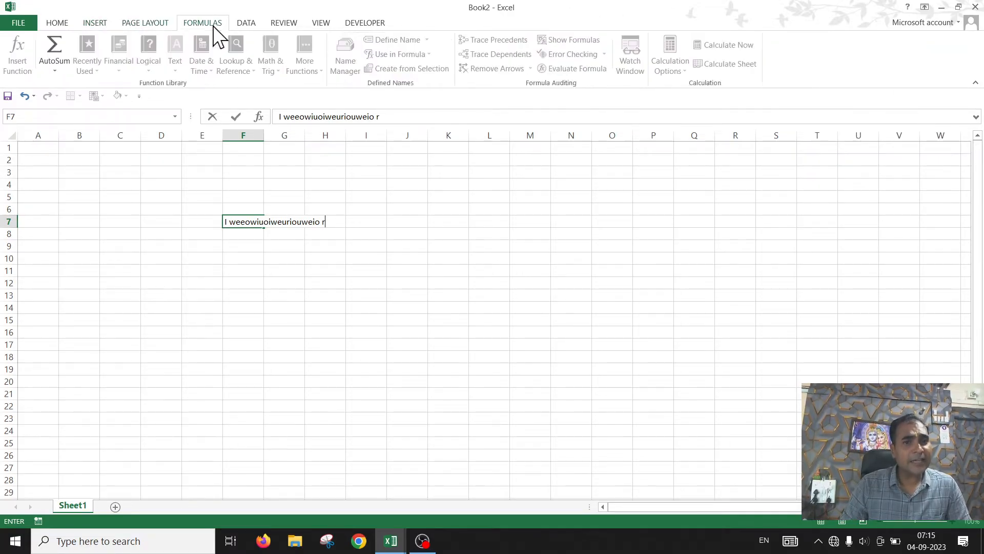
click(272, 23)
click(97, 24)
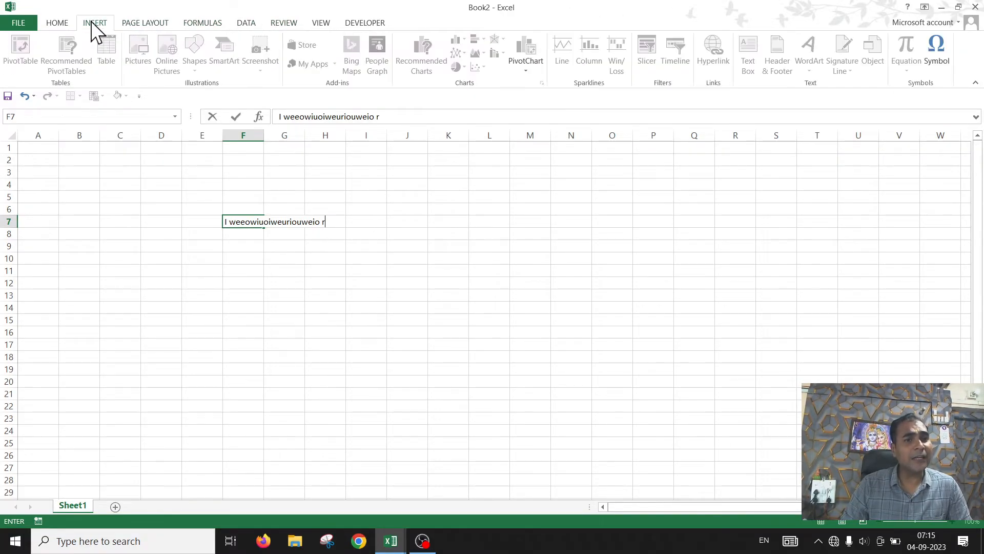
click(55, 25)
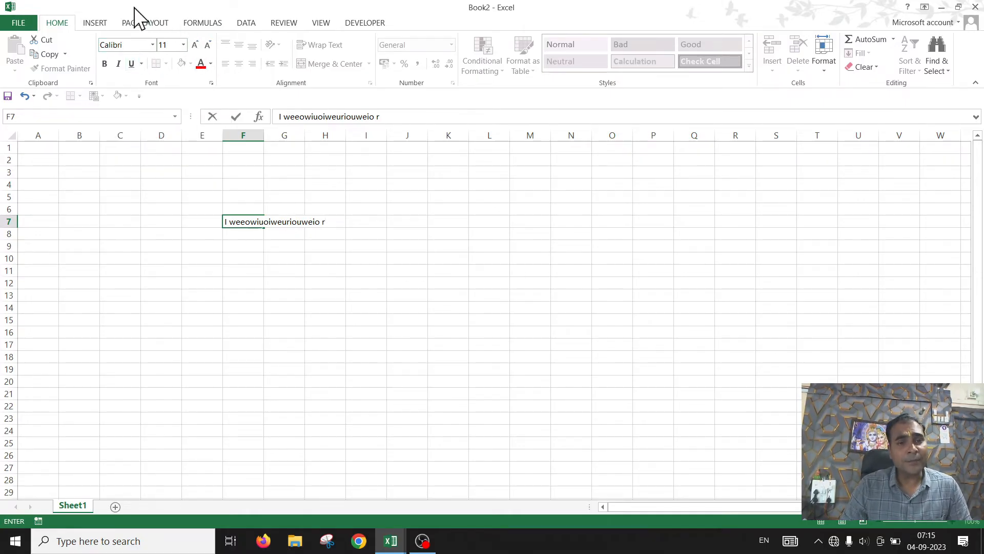
click(94, 23)
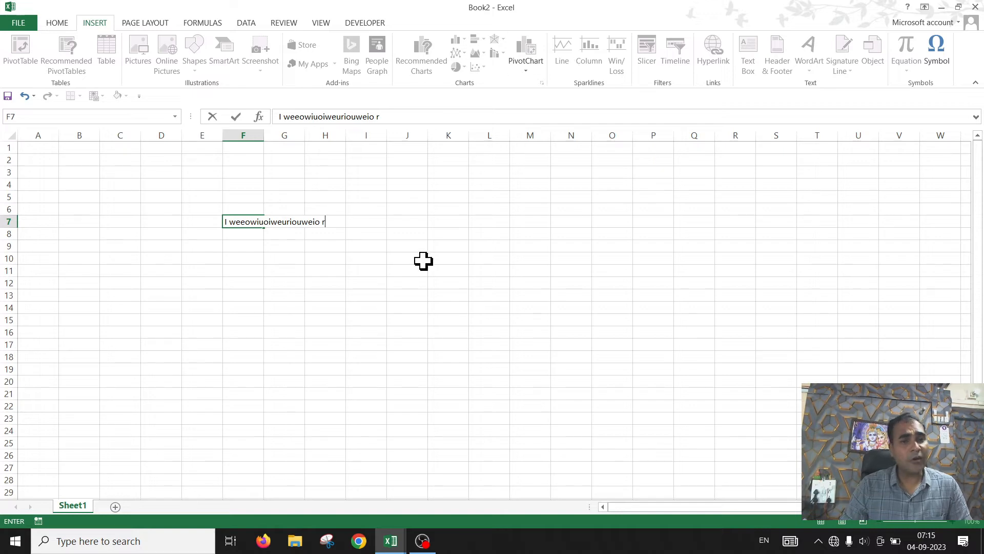
Step: Commit the F7 entry and compare selecting F7 with the neighbouring cells its text spills into
click(361, 308)
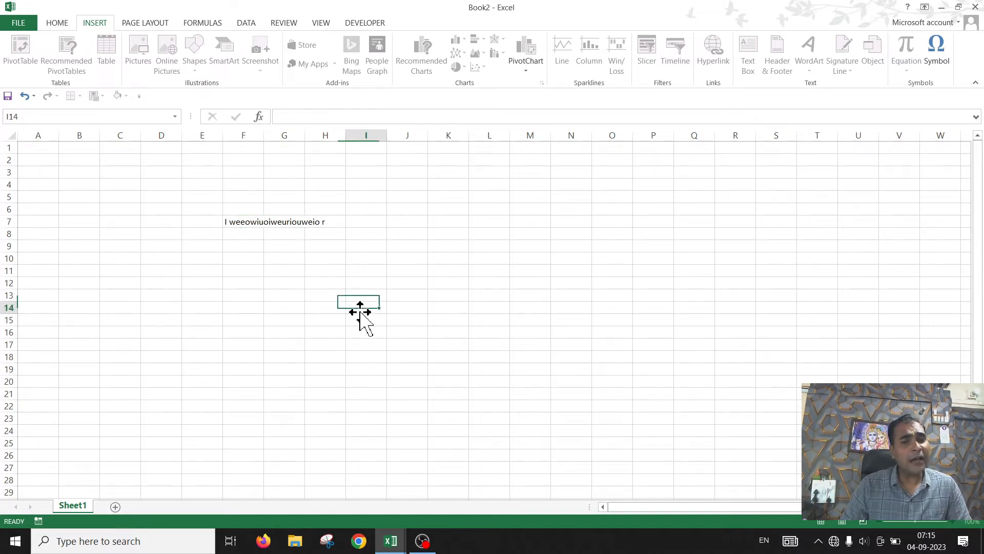
click(239, 224)
click(360, 310)
click(242, 220)
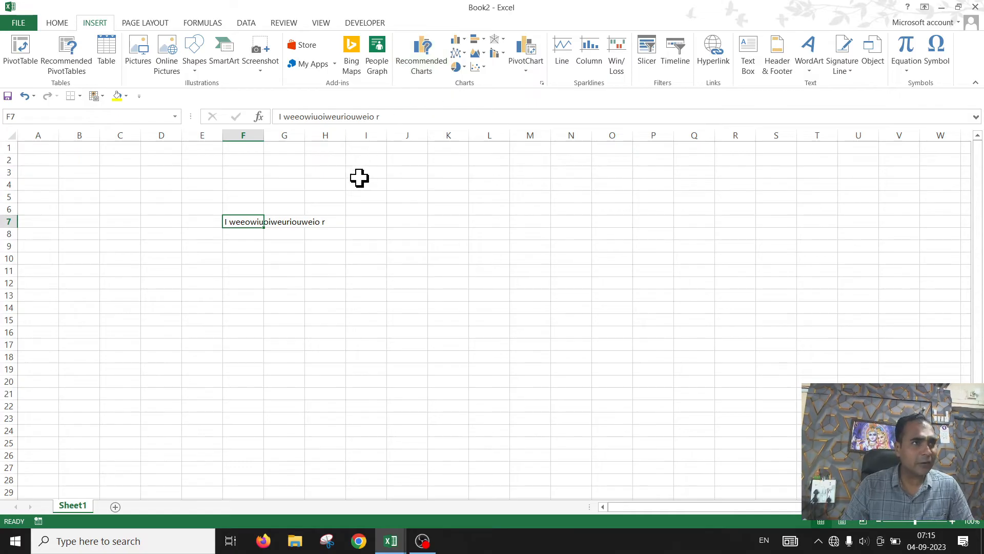
click(358, 331)
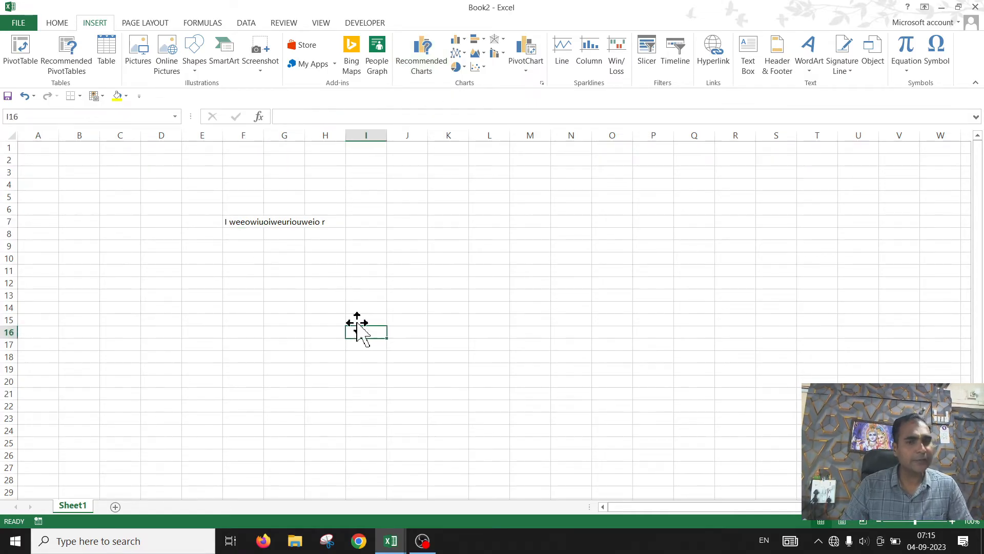
click(236, 230)
Step: Widen column I slightly
click(382, 164)
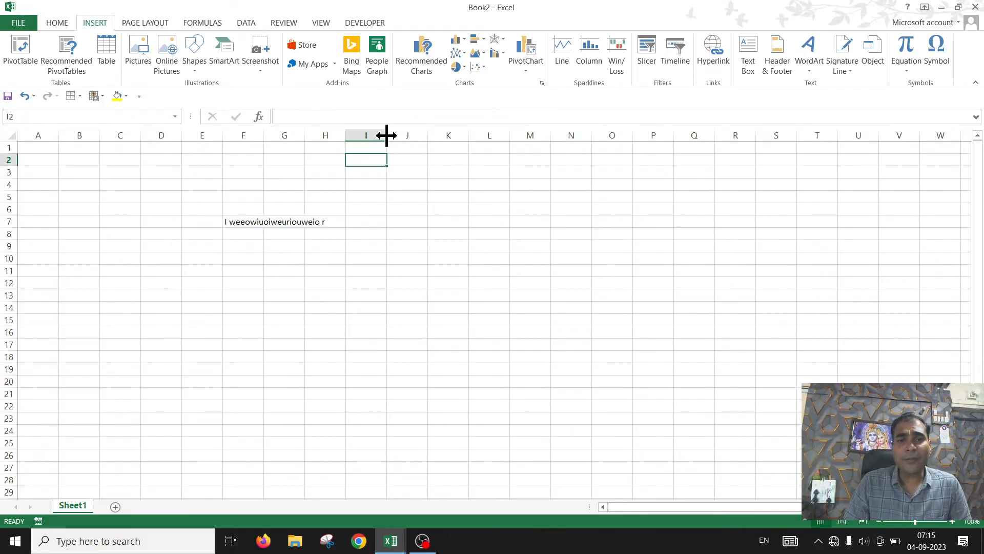
drag(387, 136, 416, 136)
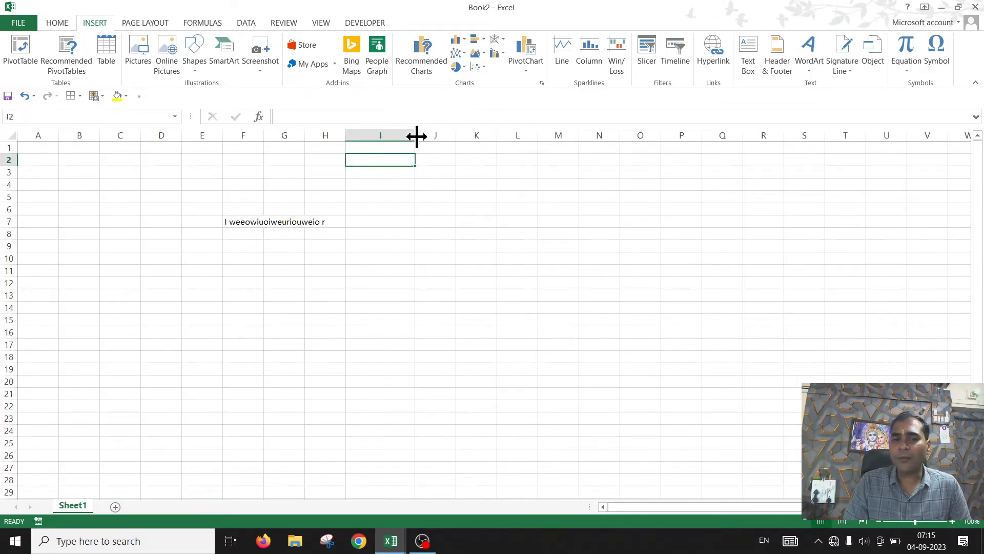
Step: Enter the numbers 45, 54, 54, 545 and then six 45s down column I from I3 to I12
click(388, 175)
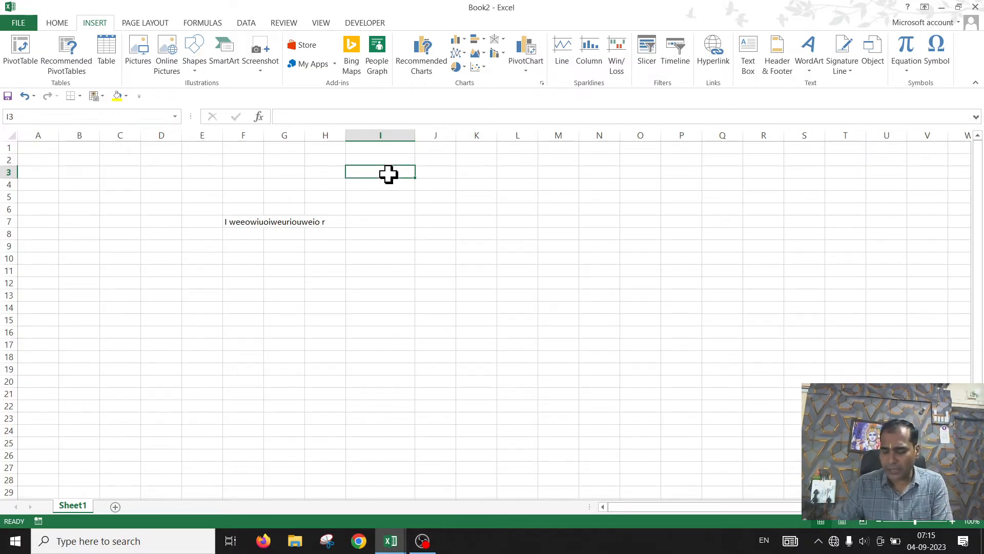
text(45)
key(Return)
text(54)
key(Return)
text(54)
key(Return)
text(545)
key(Return)
text(45 45 45 45 45 4)
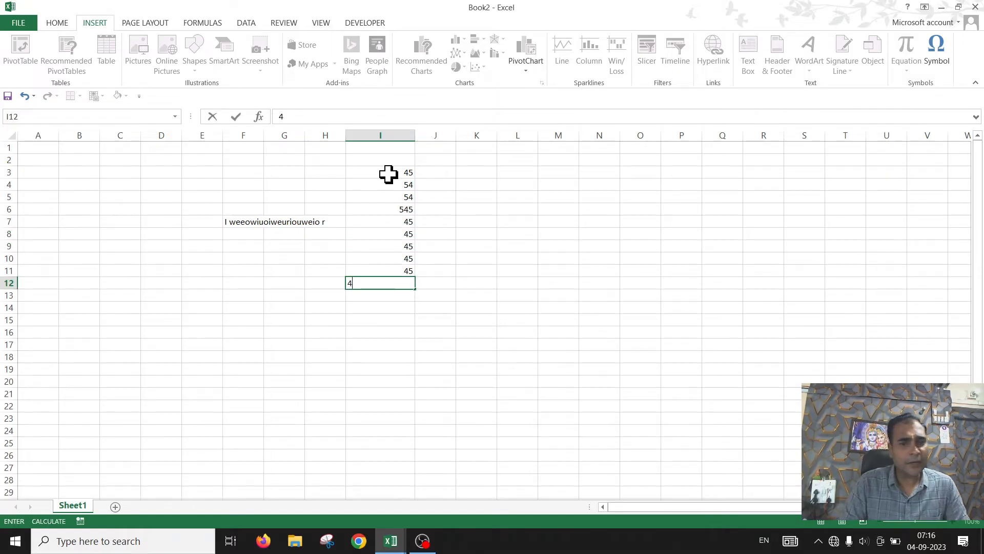
Step: Total the column I numbers with AutoSum in cell I13
click(392, 293)
key(alt+equal)
key(Return)
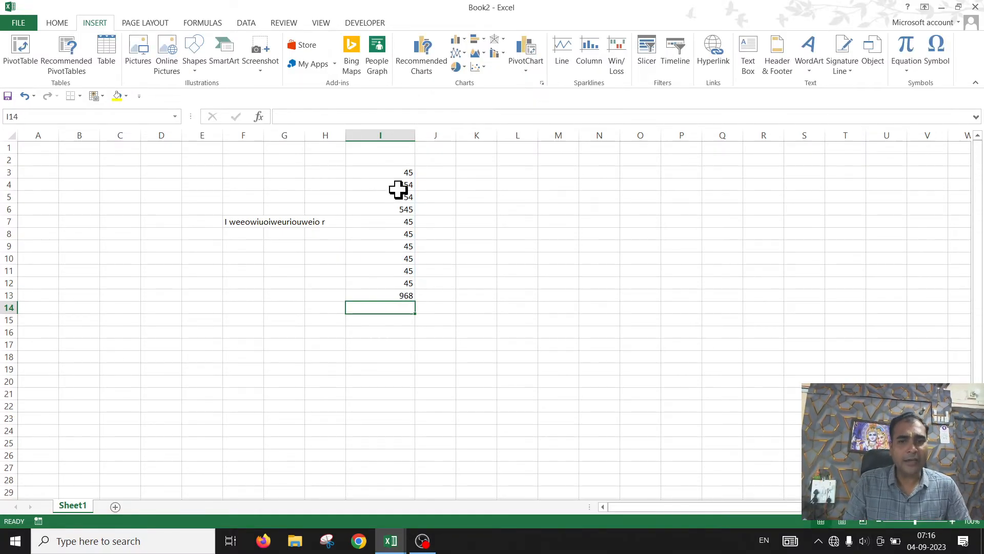
Step: Step down through cells I3 to I13 to inspect each value and the SUM formula
click(386, 172)
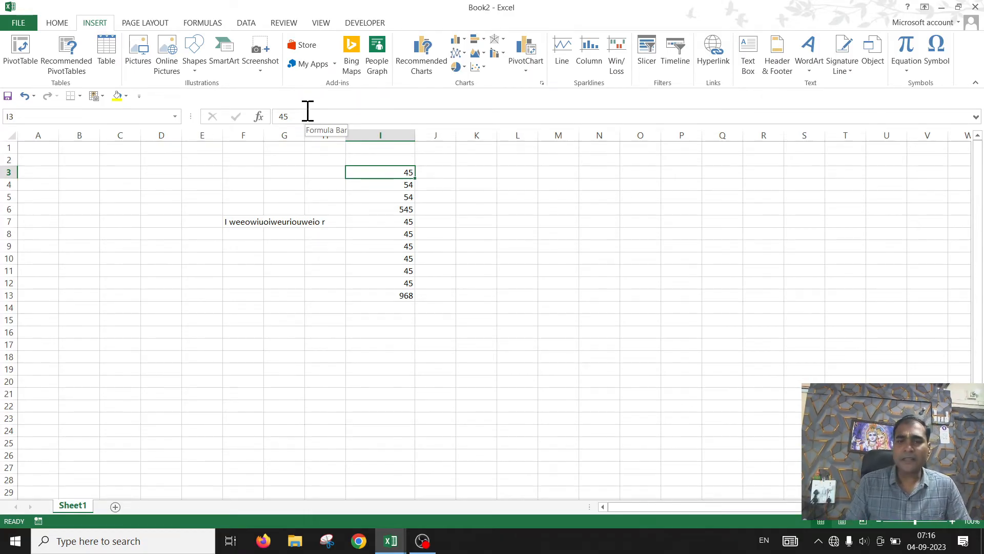
key(Down)
key(Down)
key(Down)
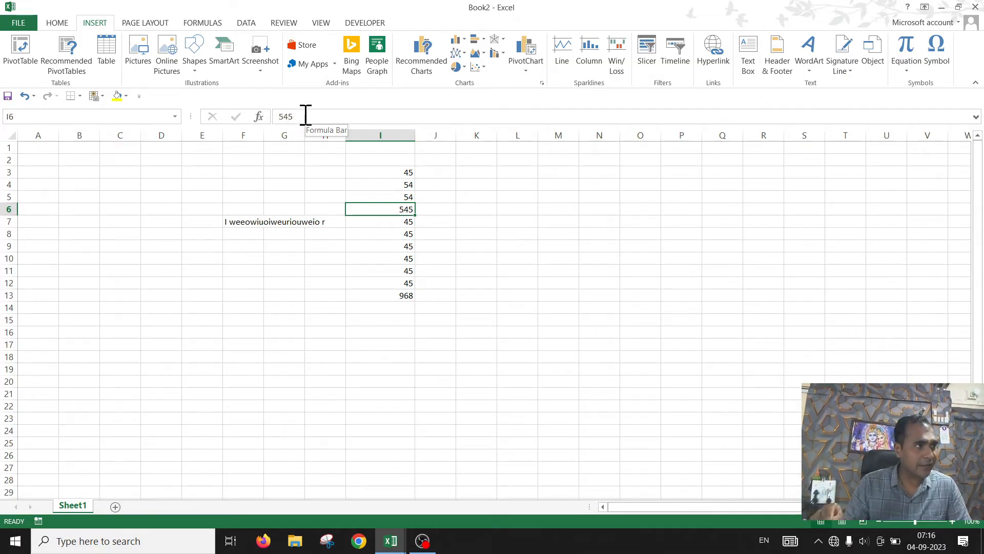
key(Down)
key(Down)
key(Down)
key(Down)
key(Down)
key(Down)
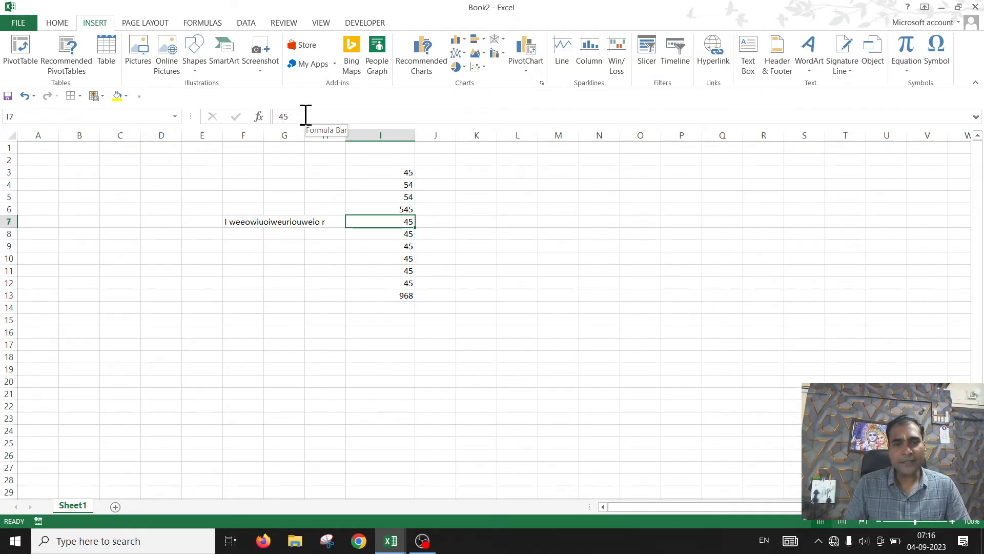
key(Down)
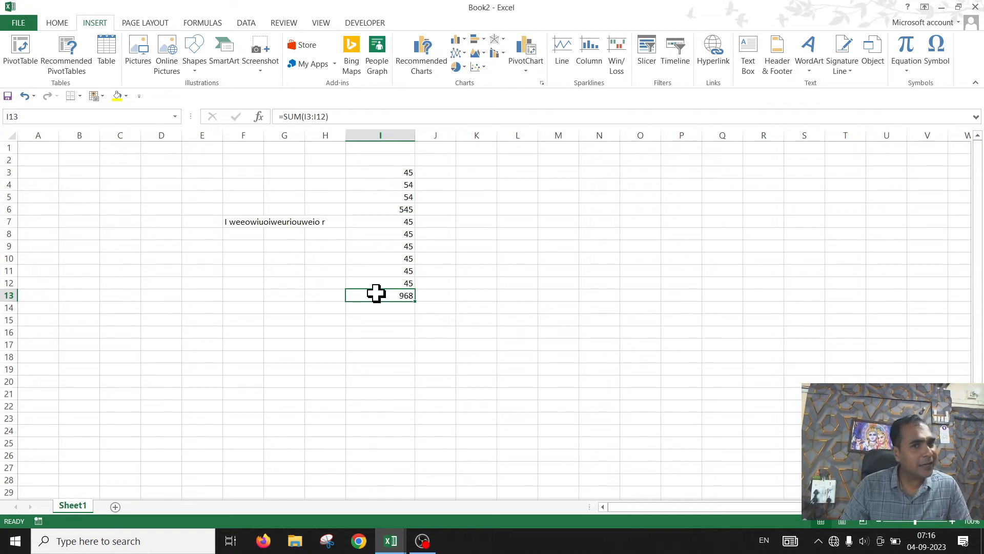
Step: Open the SUM formula of I13 in the Insert Function dialog and close it without changes
click(327, 117)
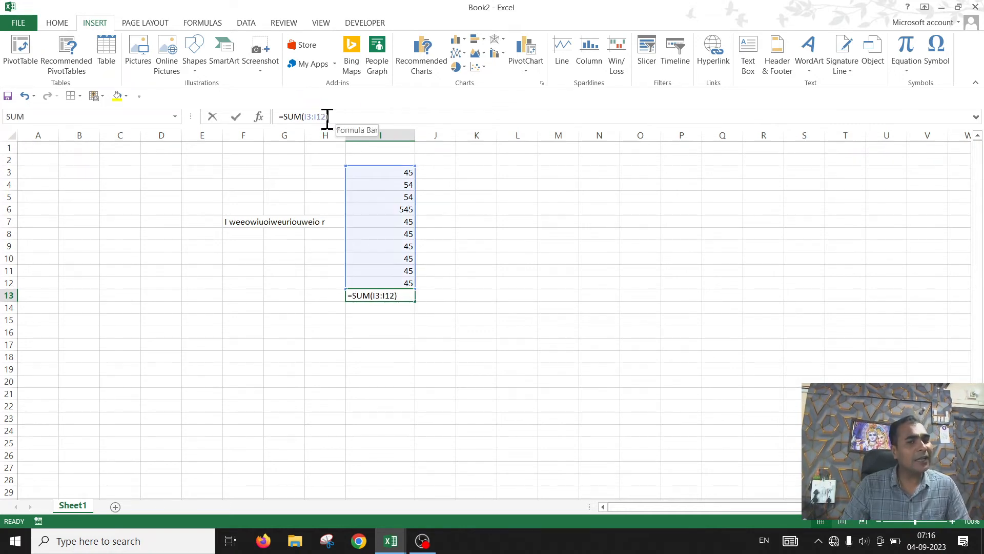
click(257, 117)
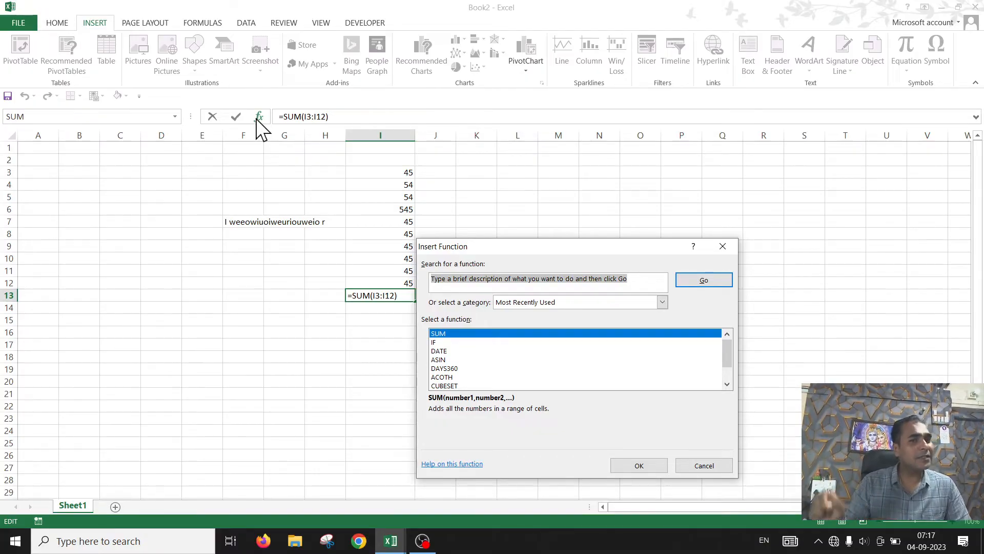
click(722, 247)
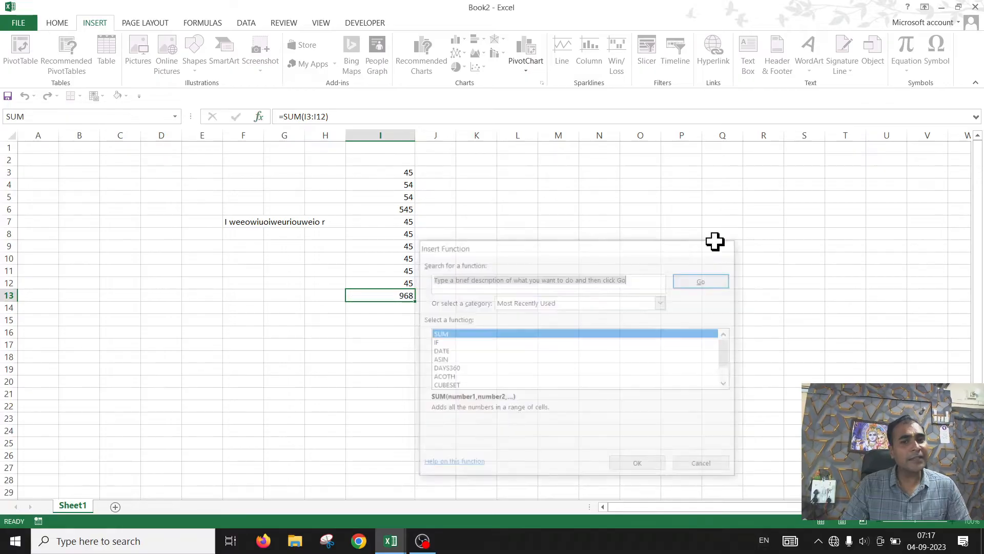
click(458, 333)
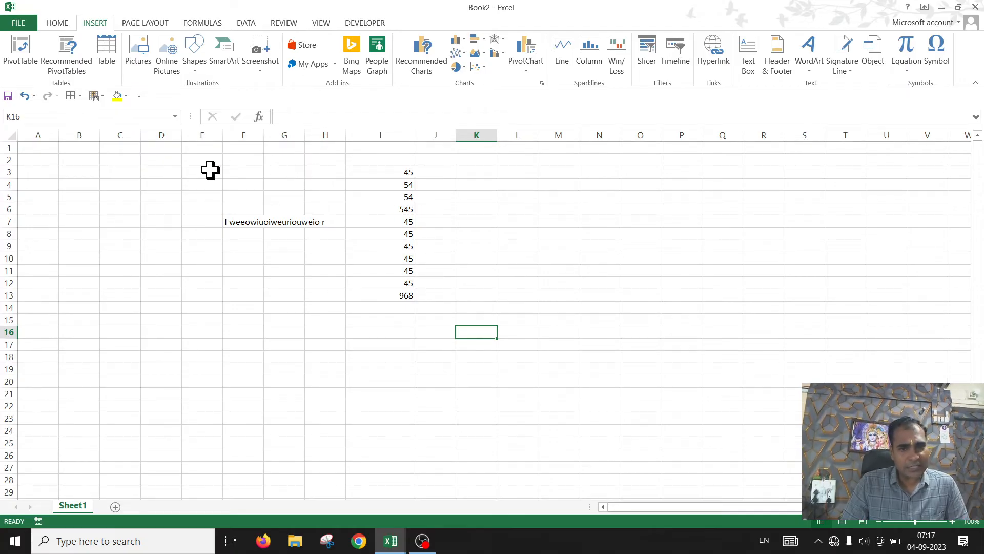
Step: Practise selecting cell ranges, such as E2:M18 and I3:I11, and single cells around the data
click(696, 365)
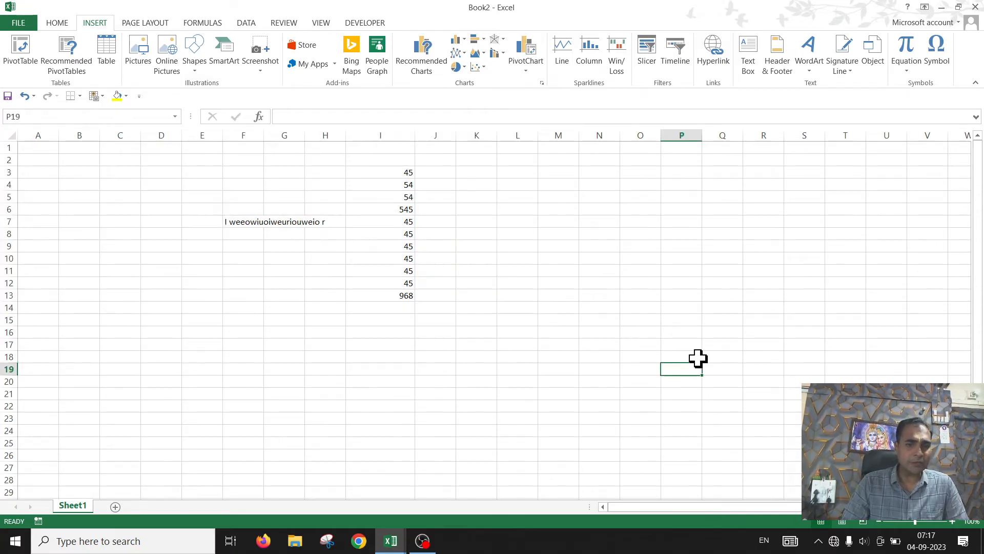
drag(424, 317, 551, 358)
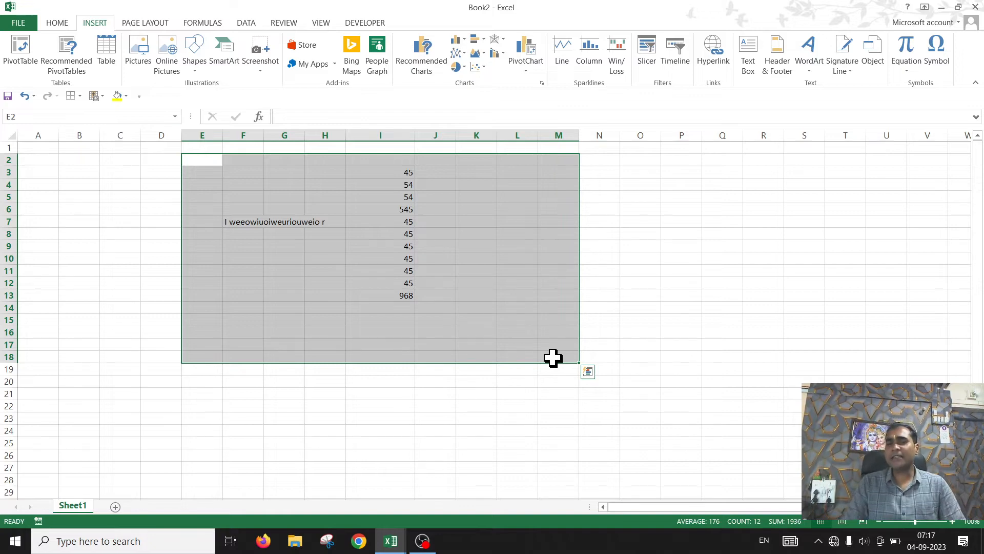
click(447, 282)
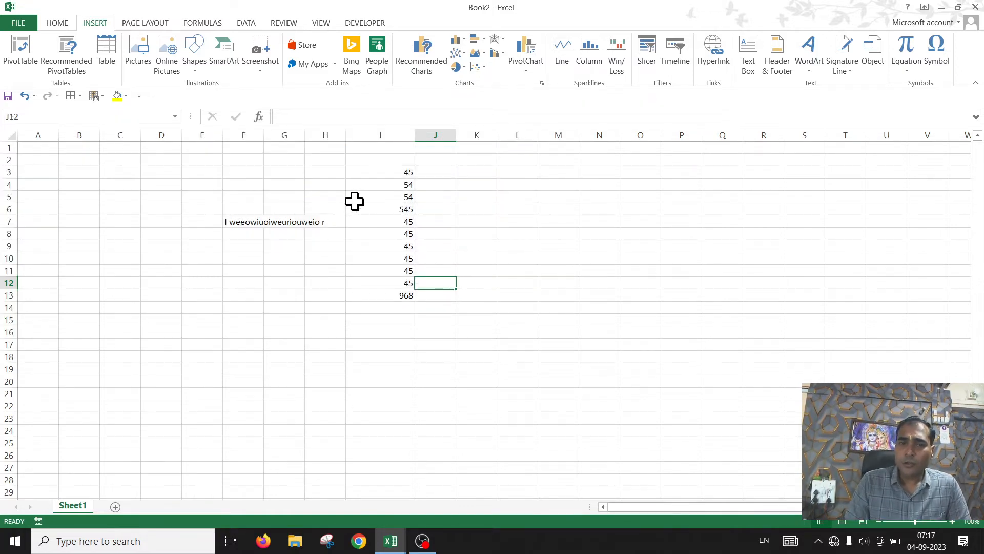
click(437, 172)
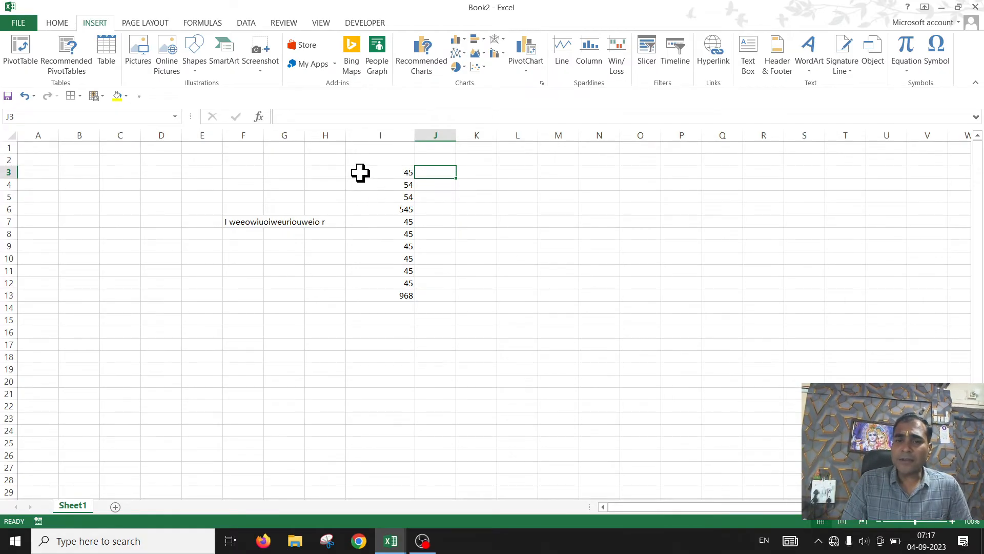
click(358, 171)
click(431, 176)
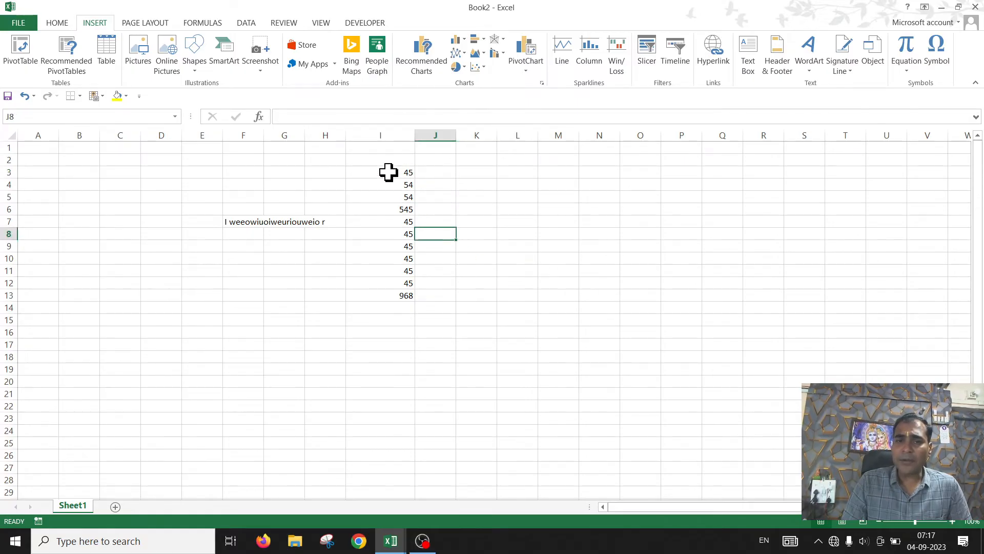
drag(389, 171, 389, 267)
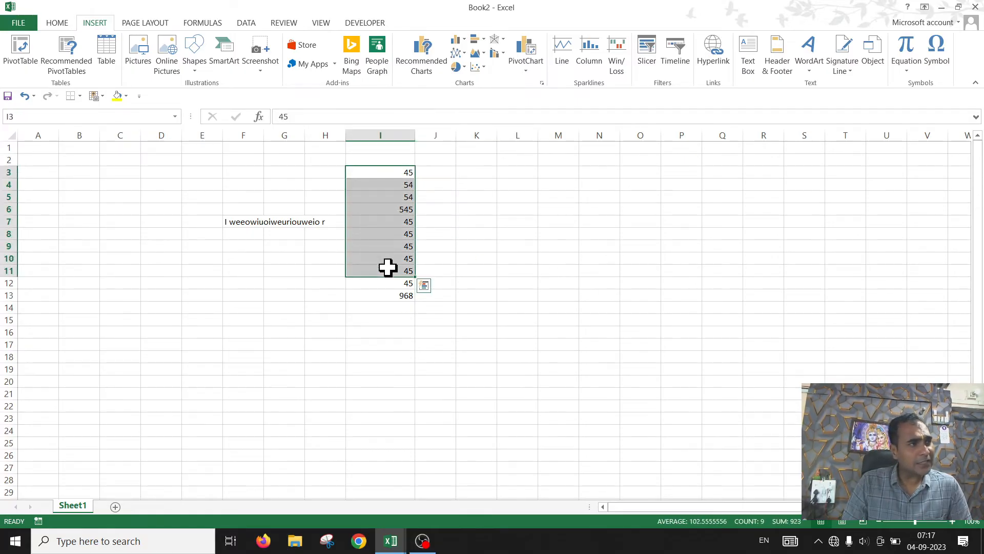
click(555, 265)
Step: Try to drag the column I numbers down onto the occupied cells below, cancelling the replace prompt
drag(380, 175, 382, 257)
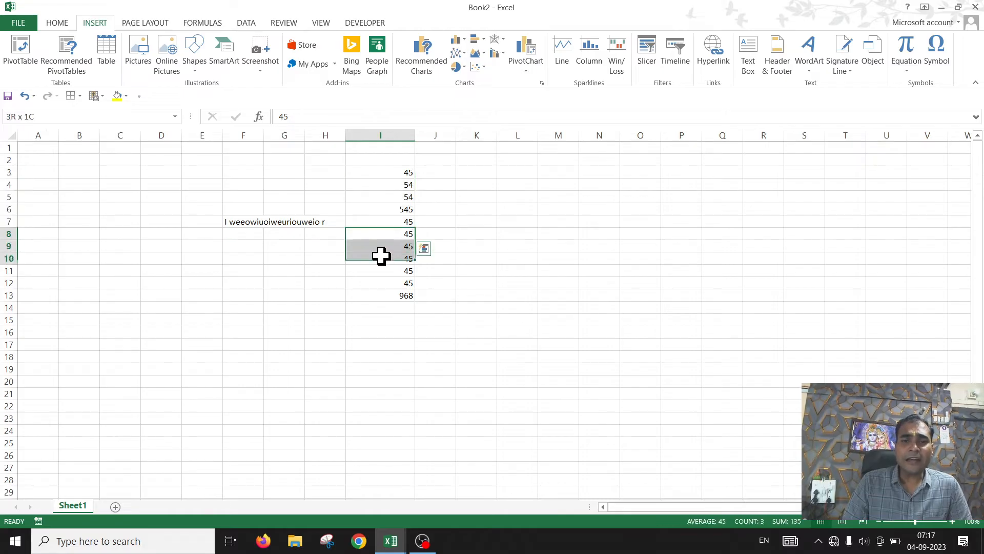
click(383, 257)
drag(379, 174, 391, 268)
click(584, 253)
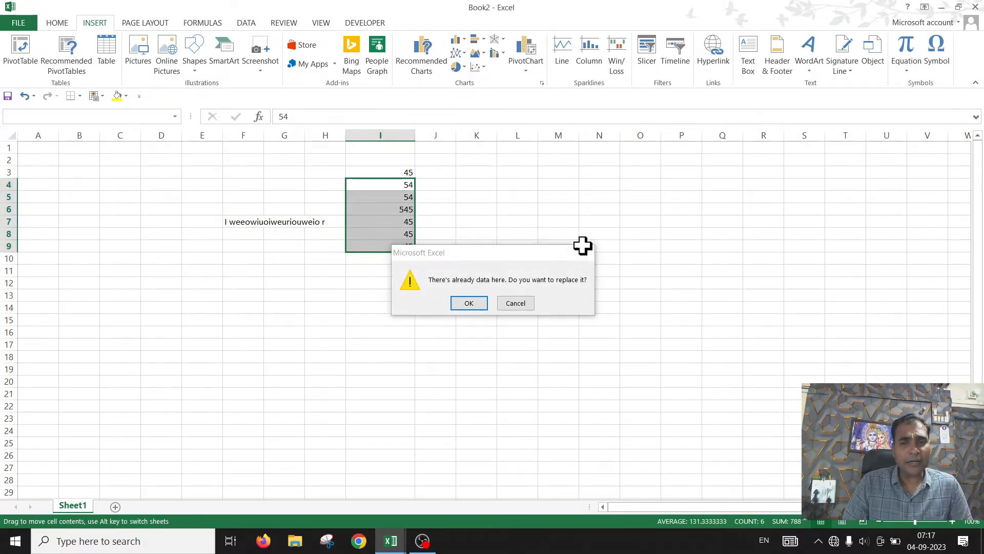
click(543, 184)
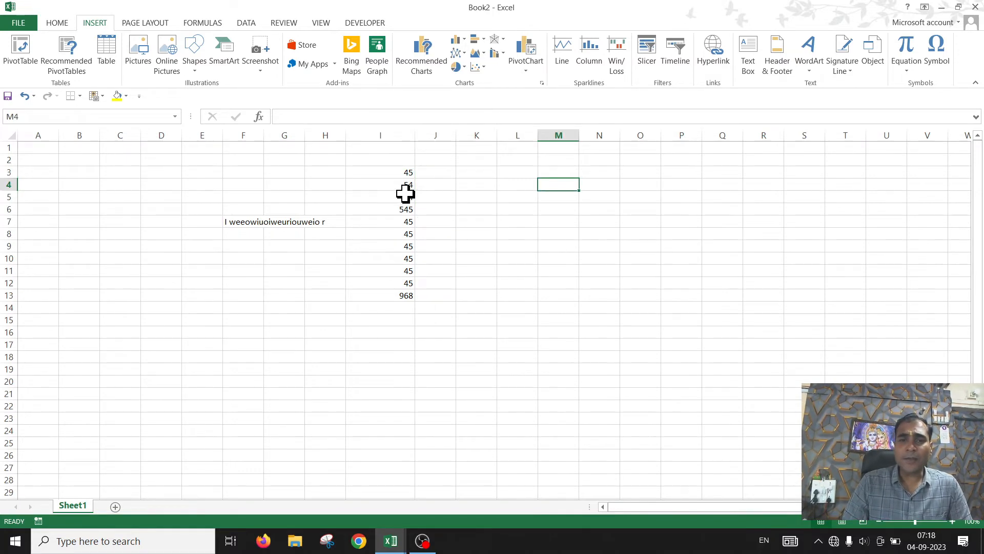
drag(380, 172, 392, 251)
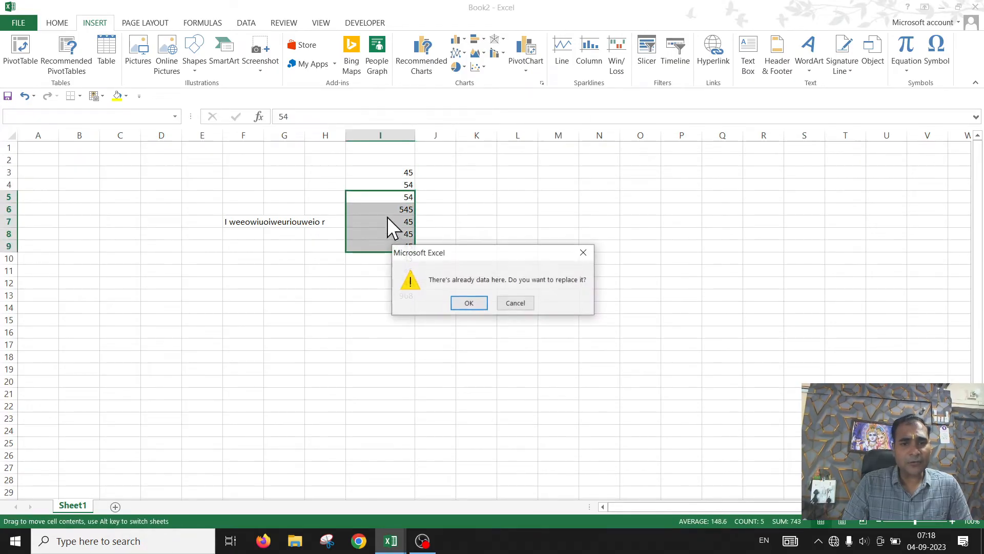
click(518, 306)
Step: Select the range I3:I11 and switch to the Home tab
click(545, 224)
drag(396, 171, 396, 265)
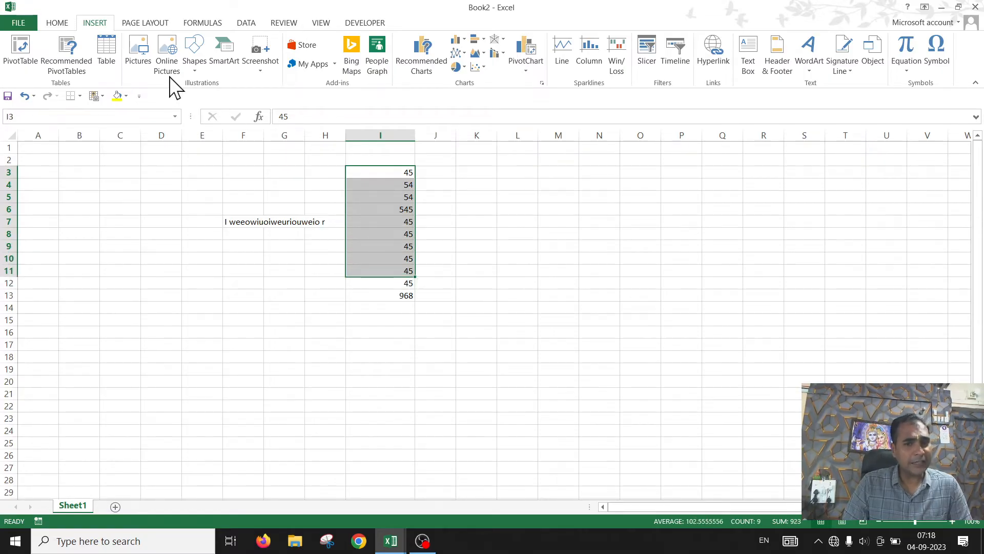
click(56, 17)
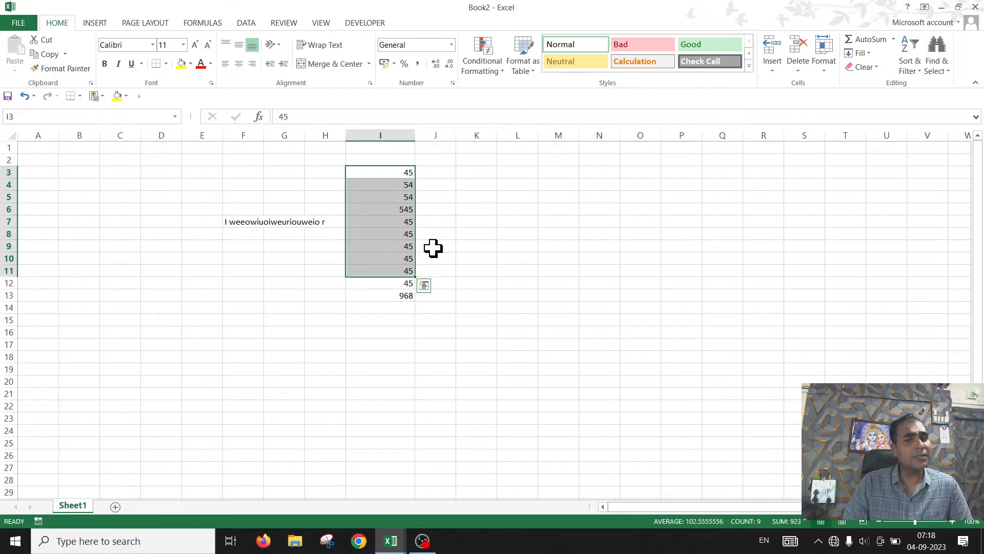
click(426, 227)
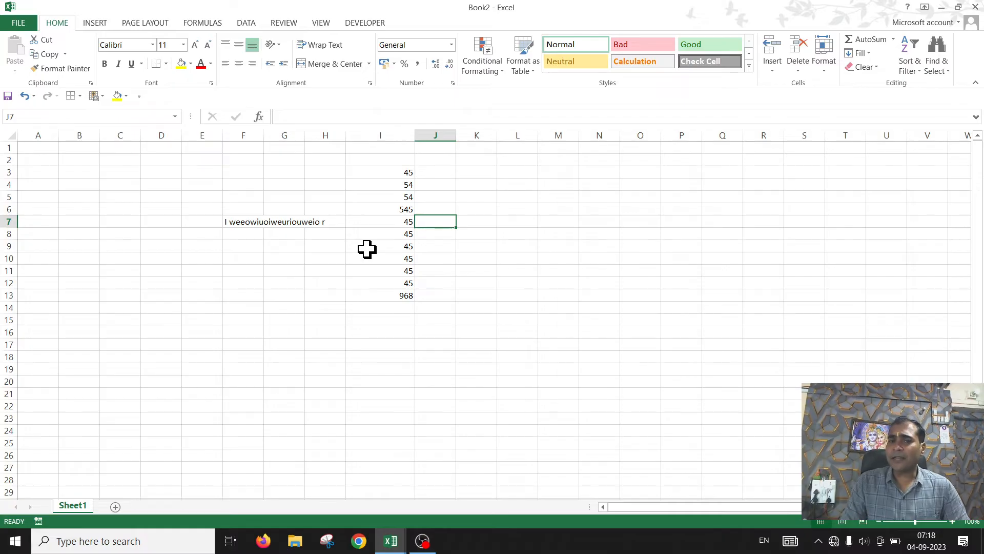
Step: Widen column K to roughly four times its normal width
drag(497, 136, 503, 135)
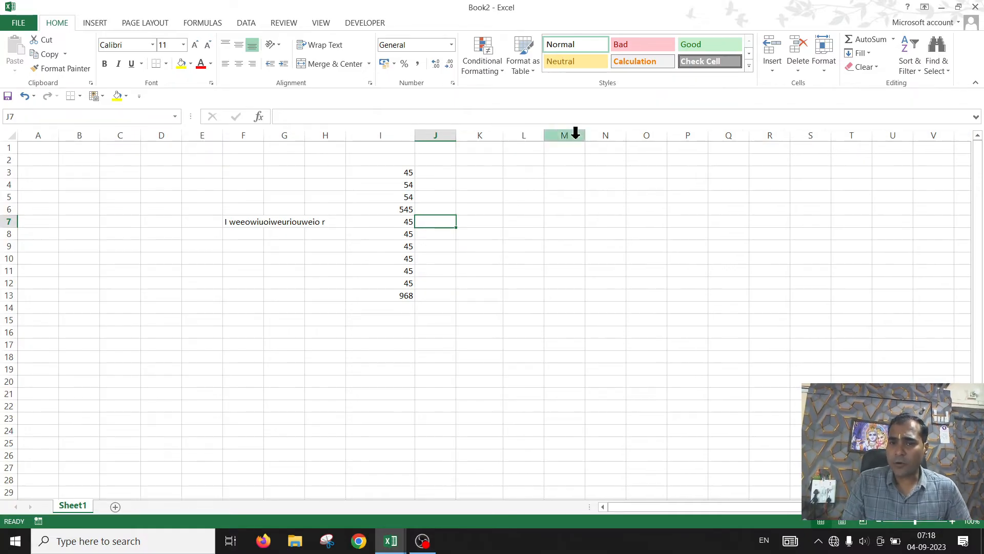
drag(576, 133, 660, 143)
drag(501, 136, 513, 136)
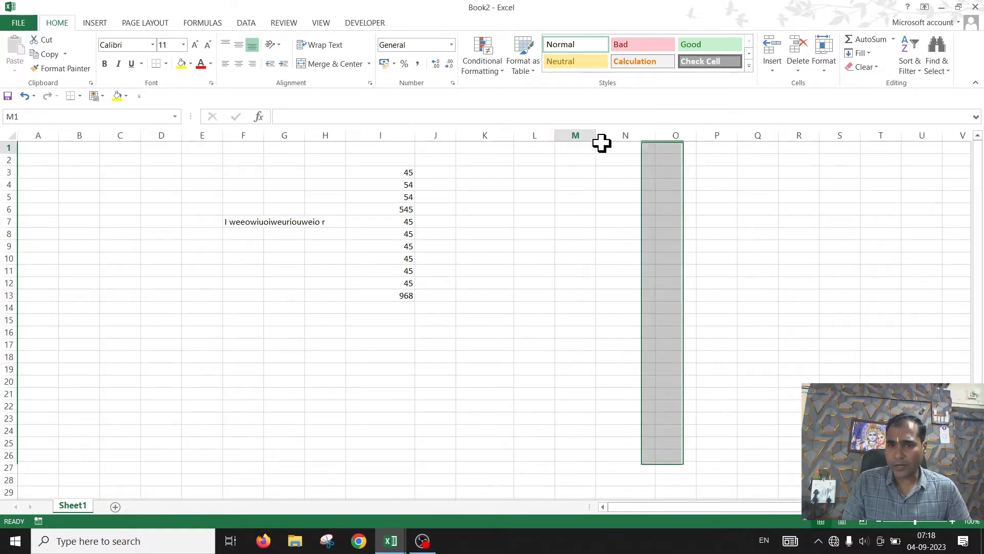
click(619, 145)
click(521, 180)
click(519, 162)
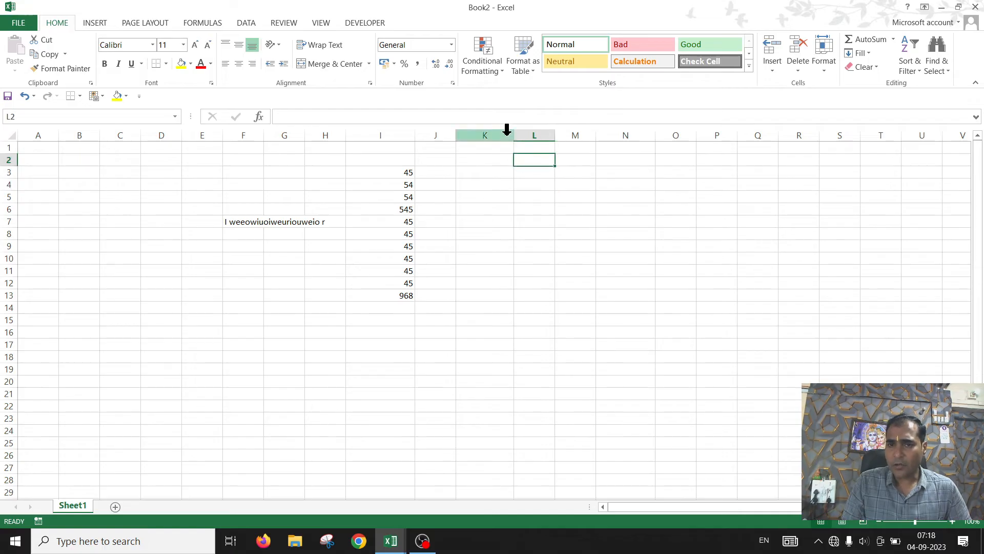
drag(514, 136, 642, 136)
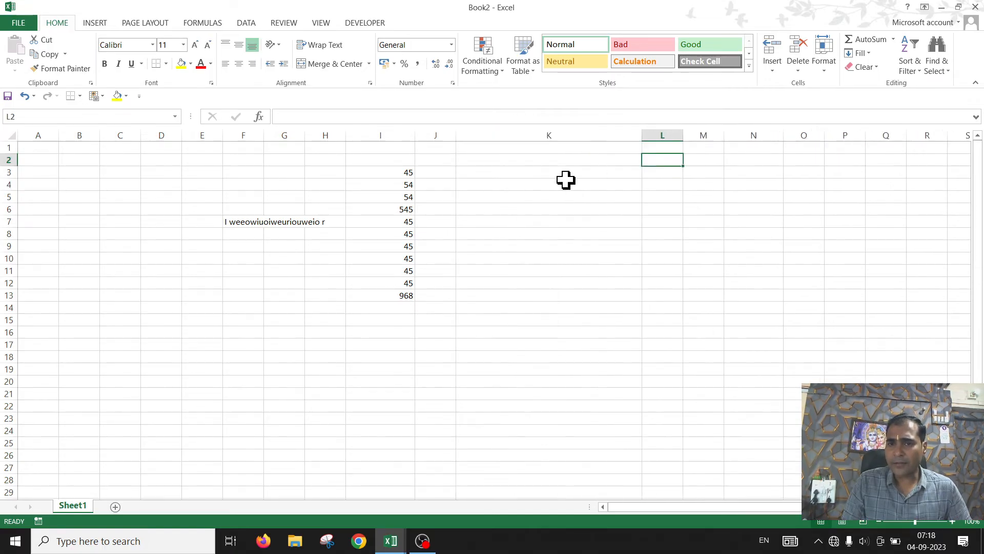
click(505, 208)
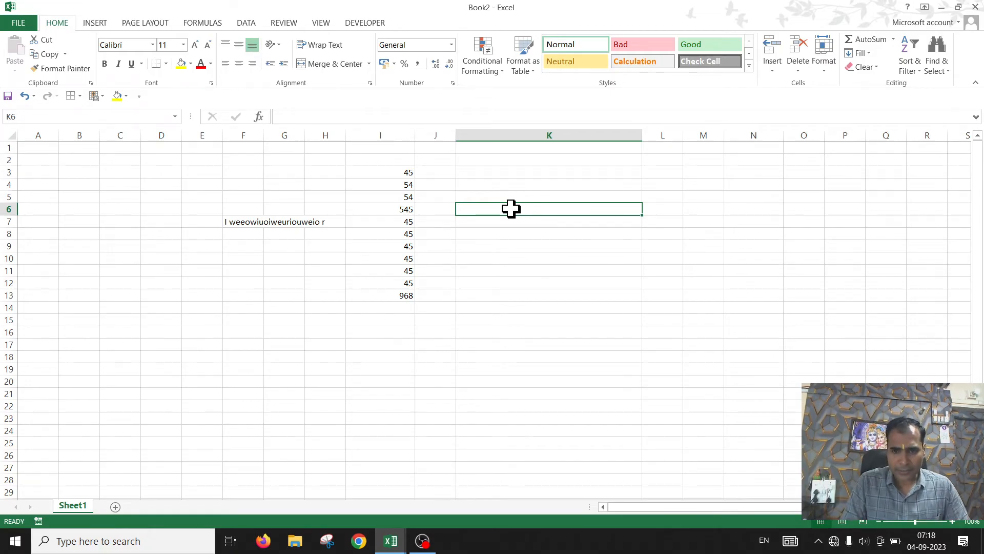
Step: Enter c256 in cell K6 and r65536 in cell K7
text(c)
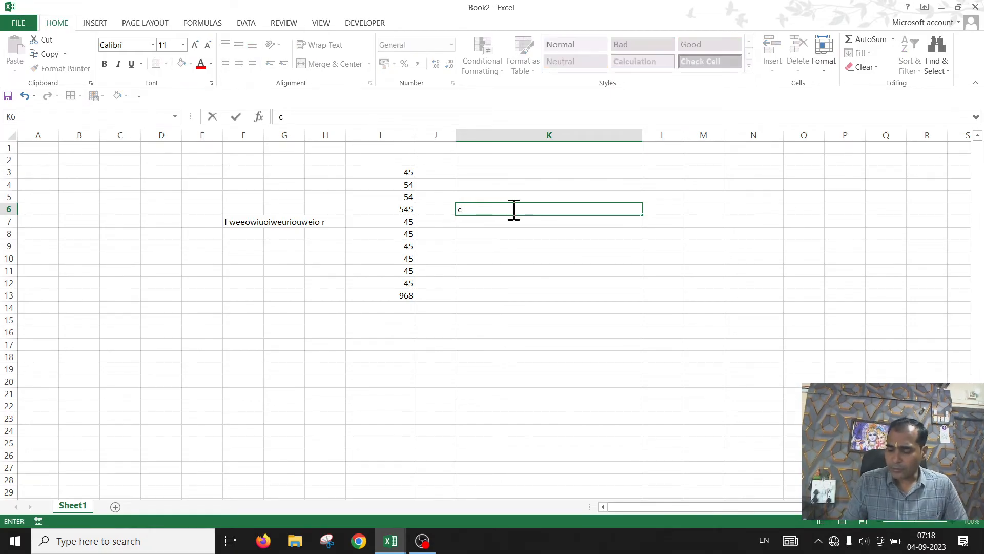
text(256)
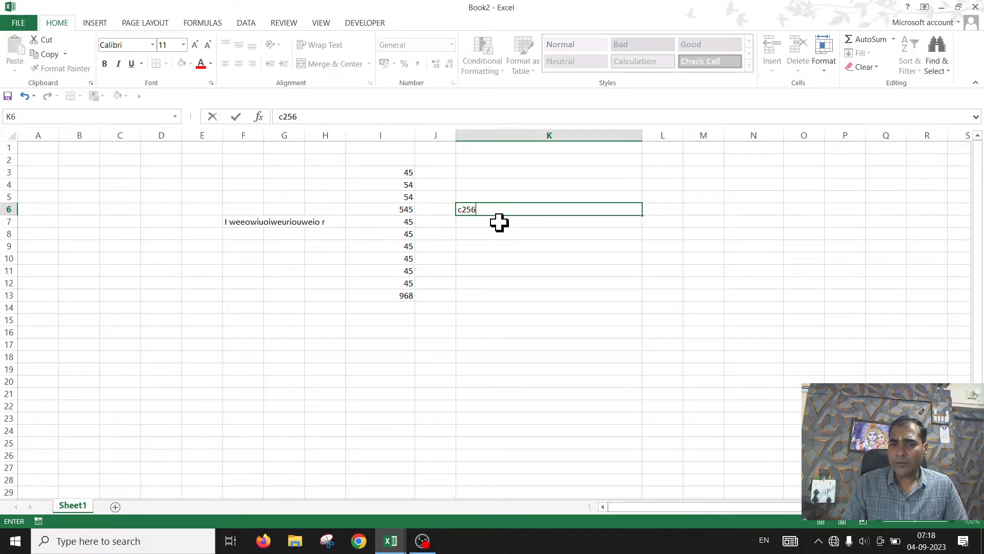
click(496, 222)
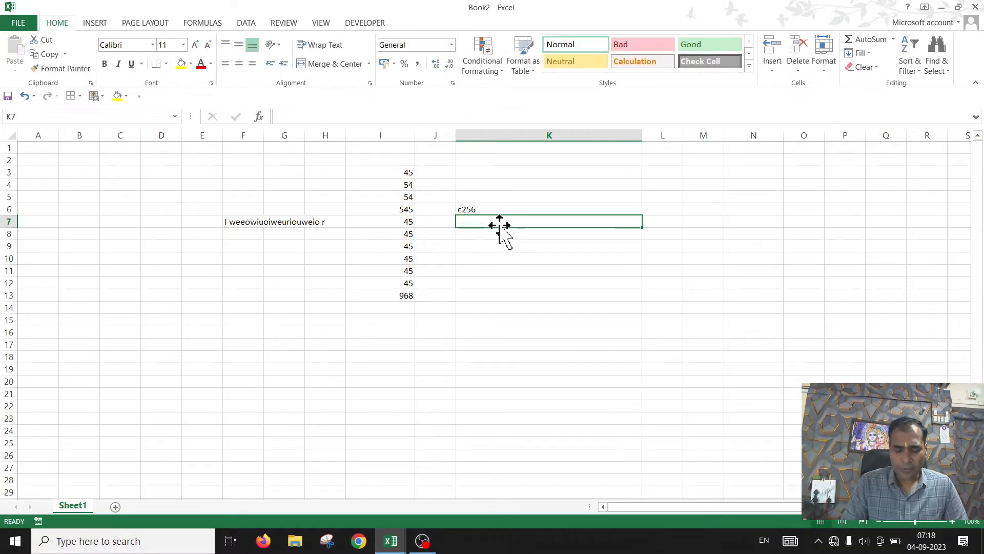
text(r65536)
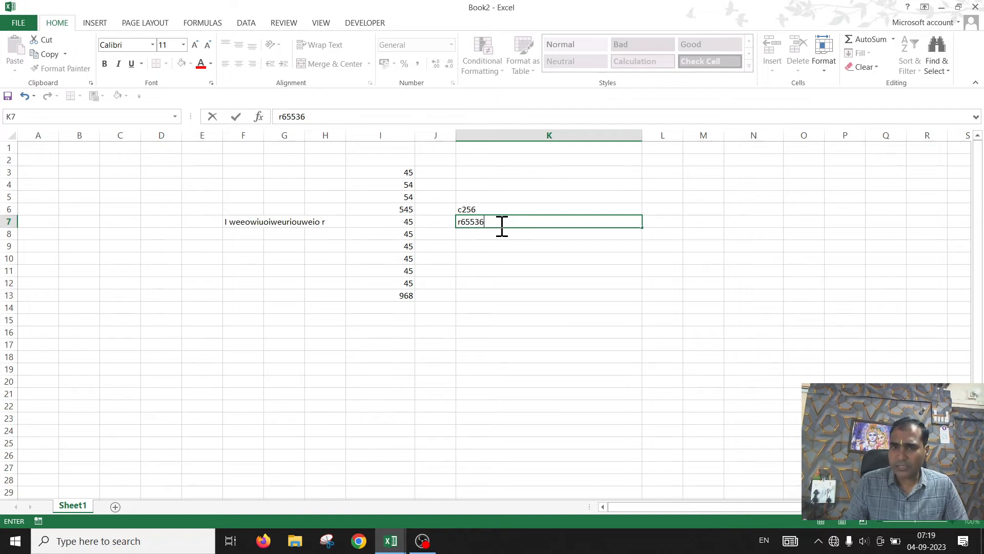
click(613, 307)
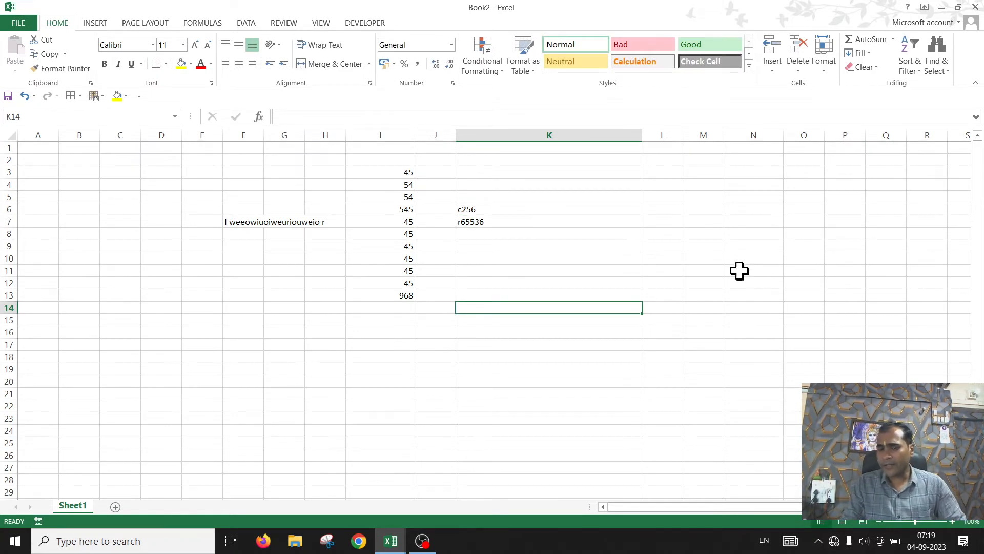
click(536, 249)
click(551, 258)
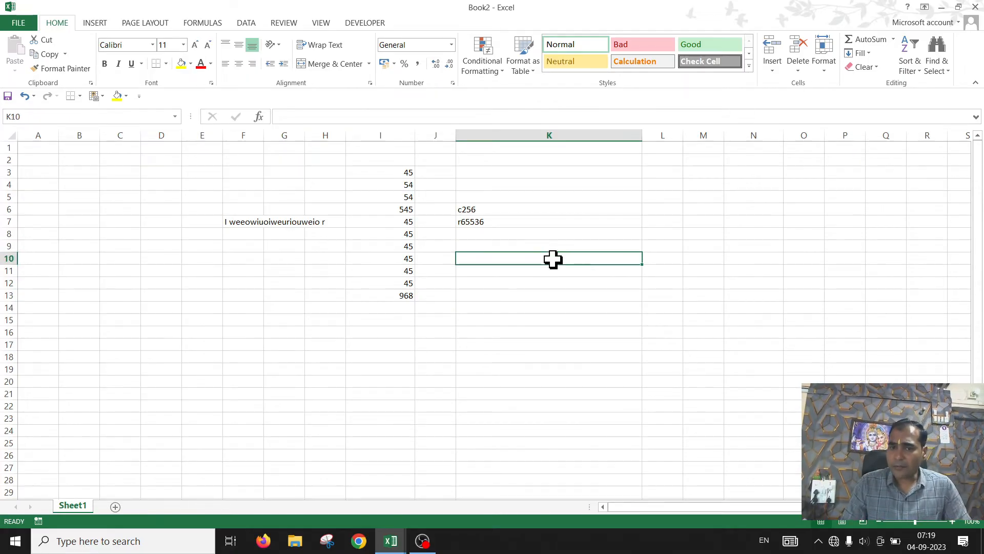
Step: Enter 2013 in cell K10
text(2013)
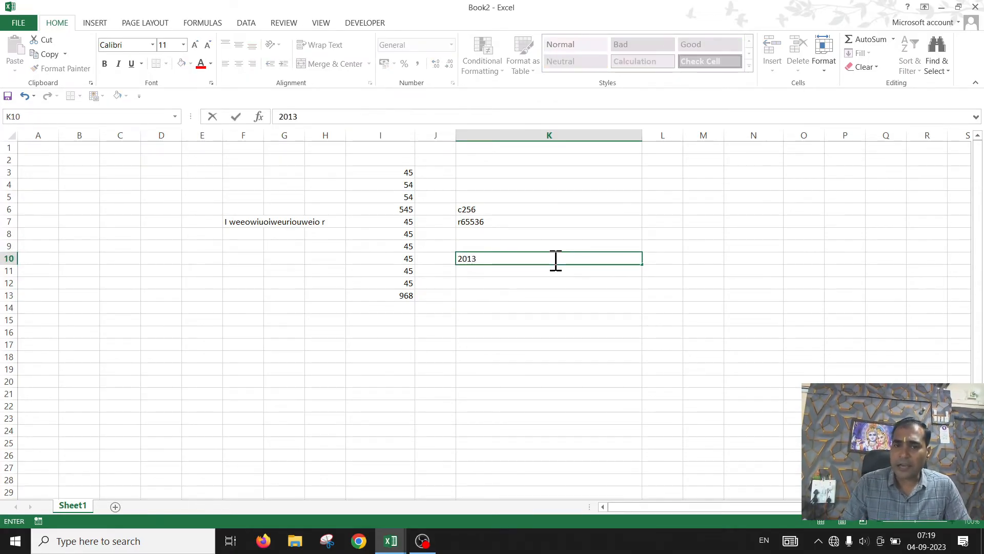
key(Return)
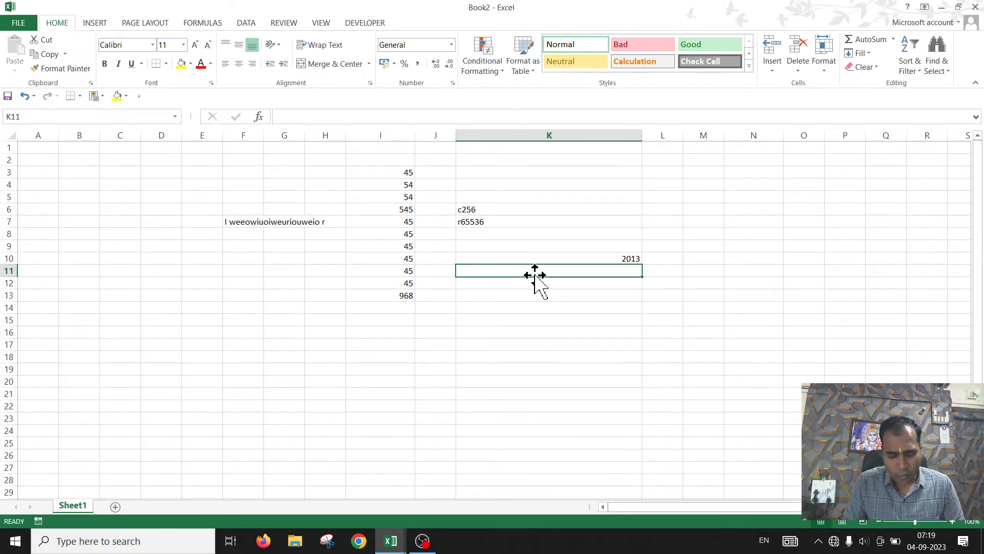
Step: Enter C 16384 in cell K11 and R 1048576 in cell K12
text(C 16)
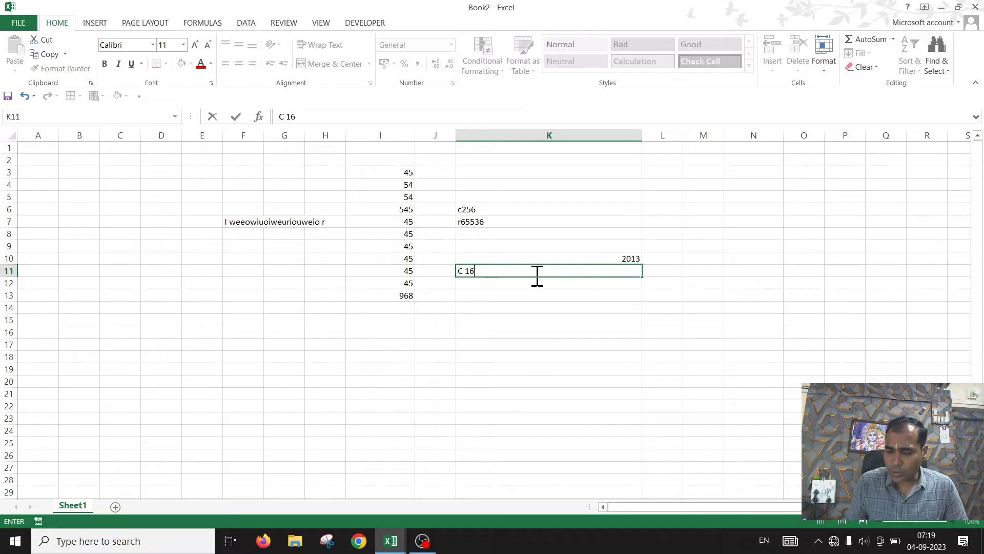
text(384)
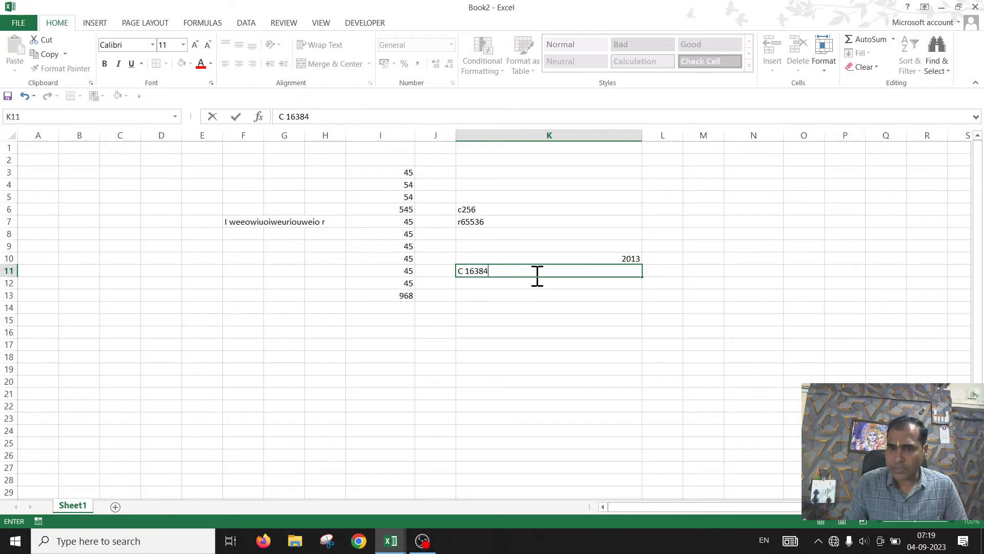
key(Return)
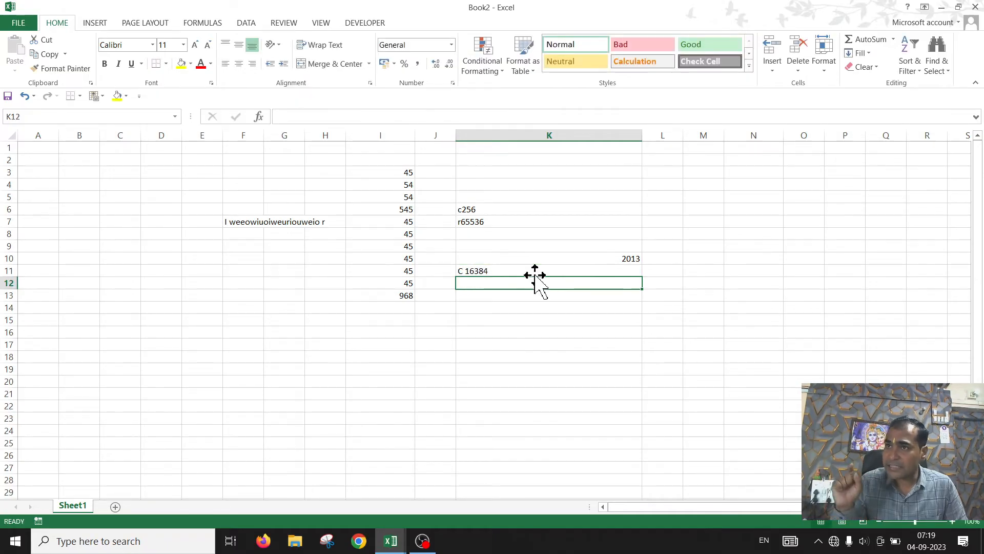
text(R 104)
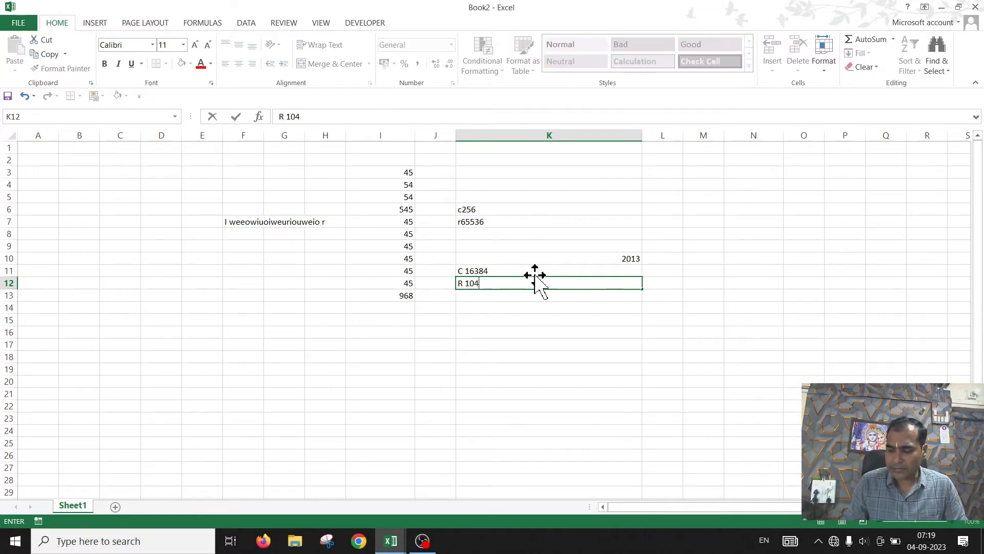
text(8576)
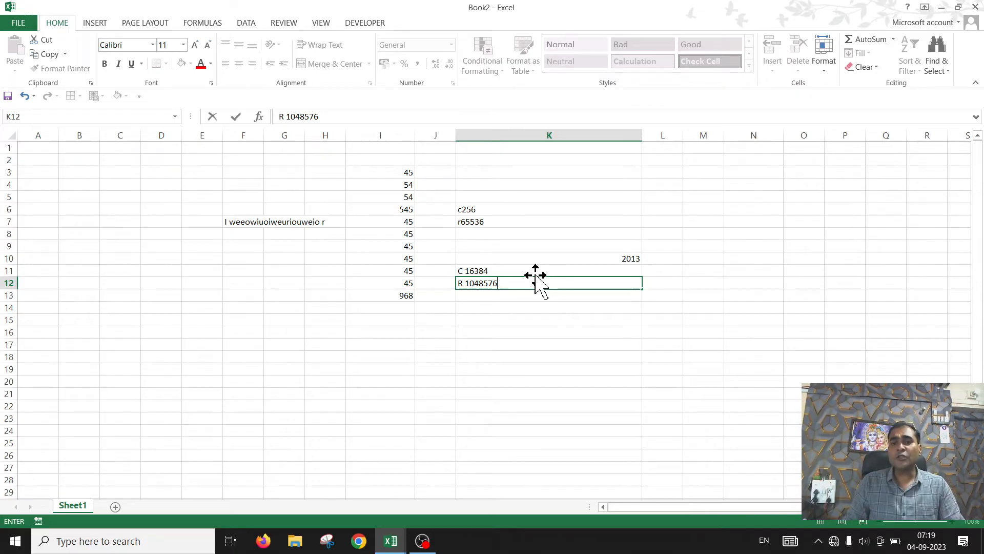
key(Return)
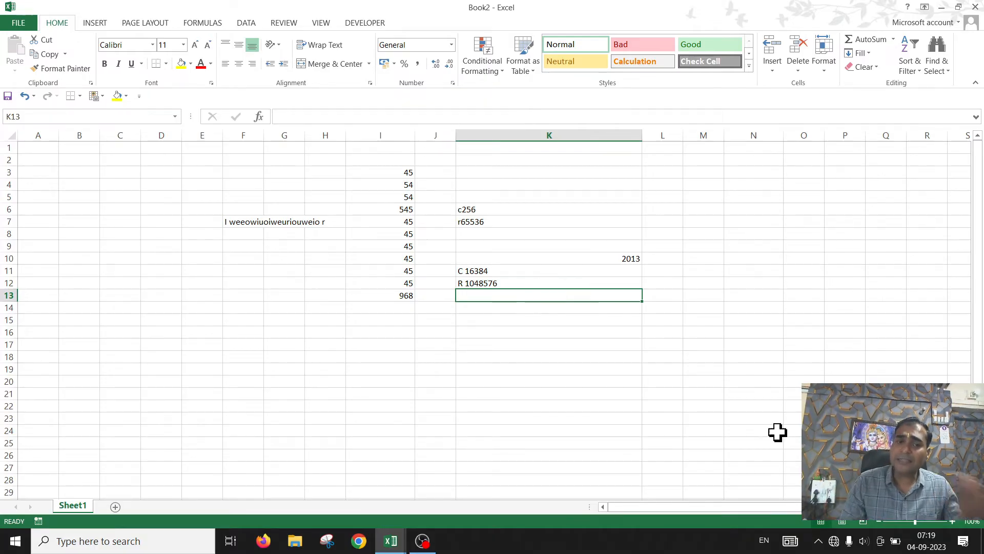
Step: Add six new worksheets to the workbook, up to Sheet7
click(115, 507)
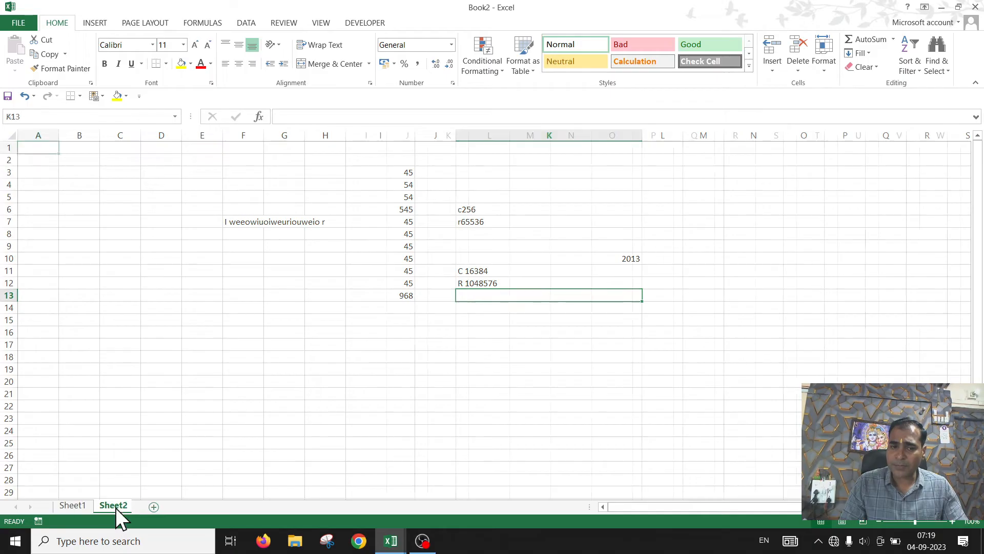
click(158, 507)
click(197, 507)
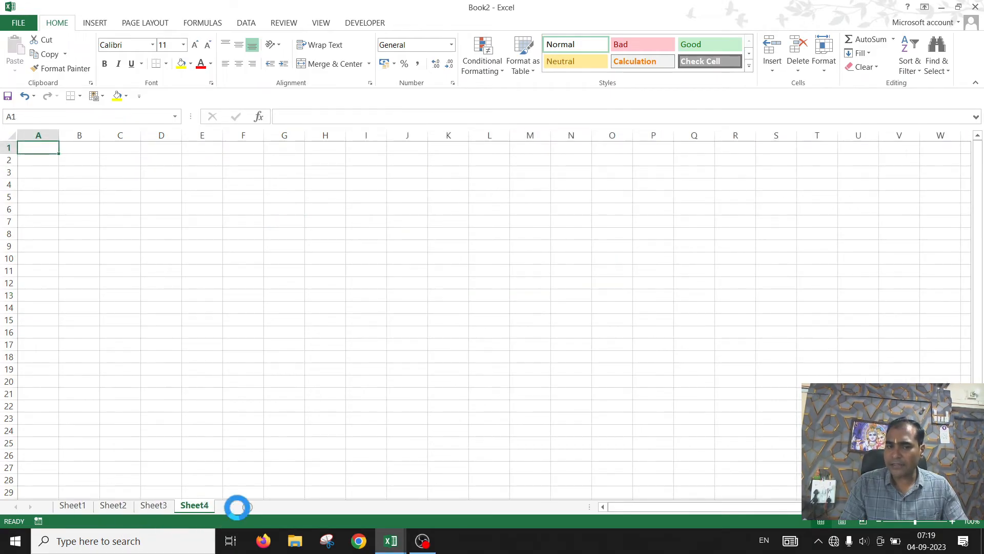
click(239, 507)
click(281, 507)
click(349, 507)
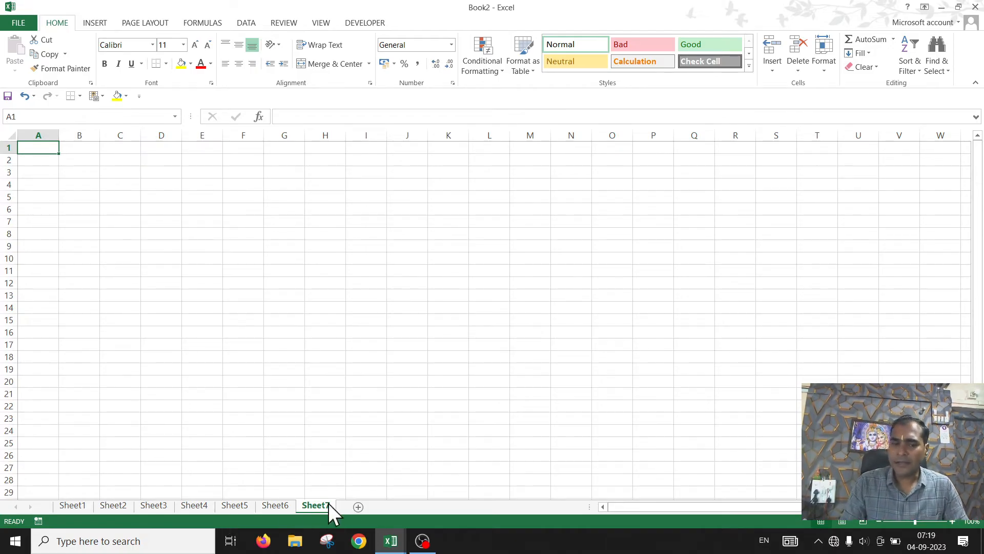
Step: Return to Sheet1 and jump to the sheet's last row and last column, then back to cell A1
click(72, 505)
drag(479, 270, 488, 281)
click(523, 272)
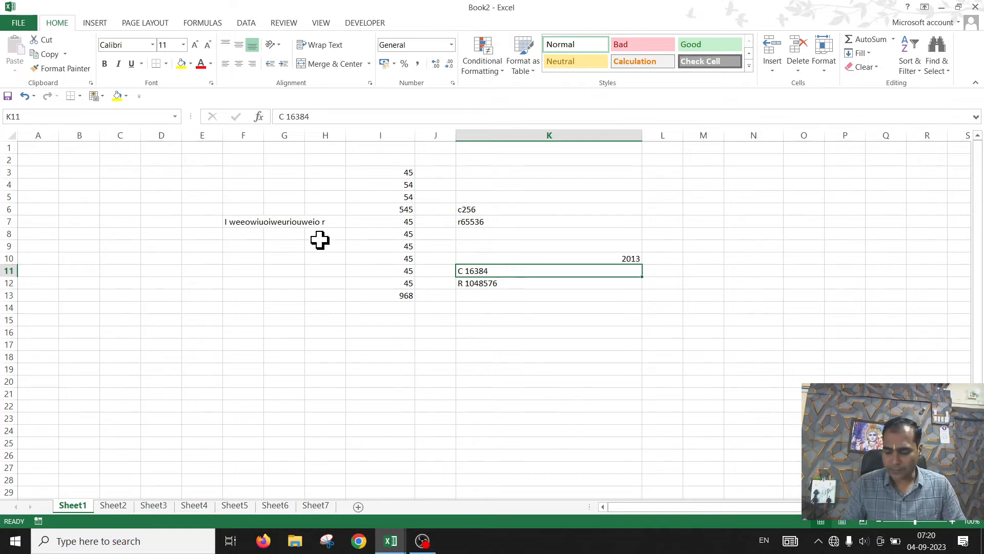
key(Down)
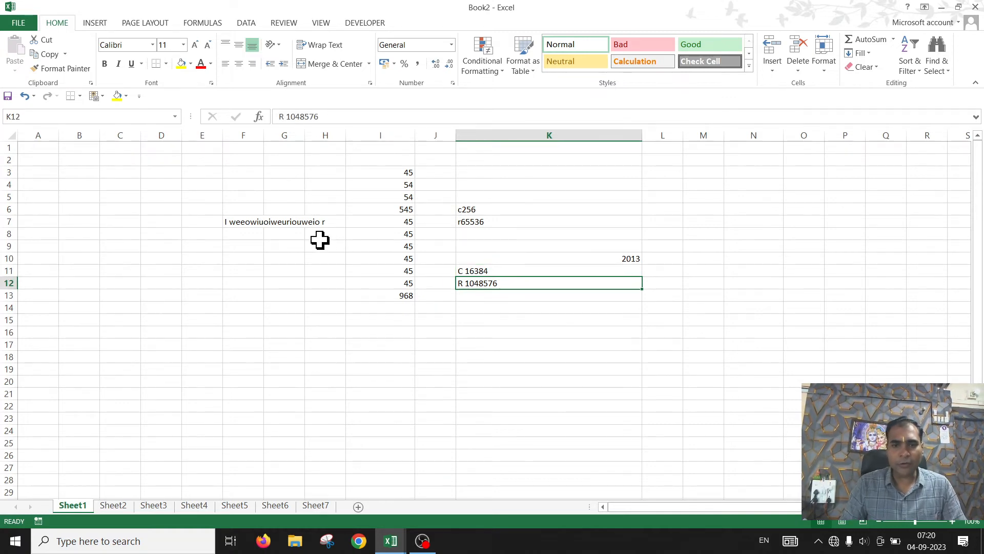
key(ctrl+Down)
scroll(349, 249, down, 5)
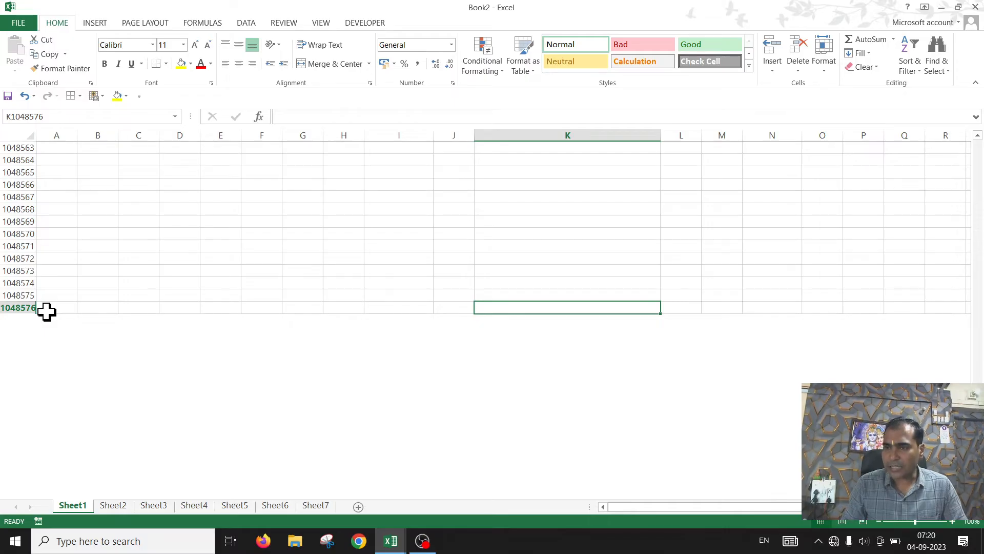
key(ctrl+Right)
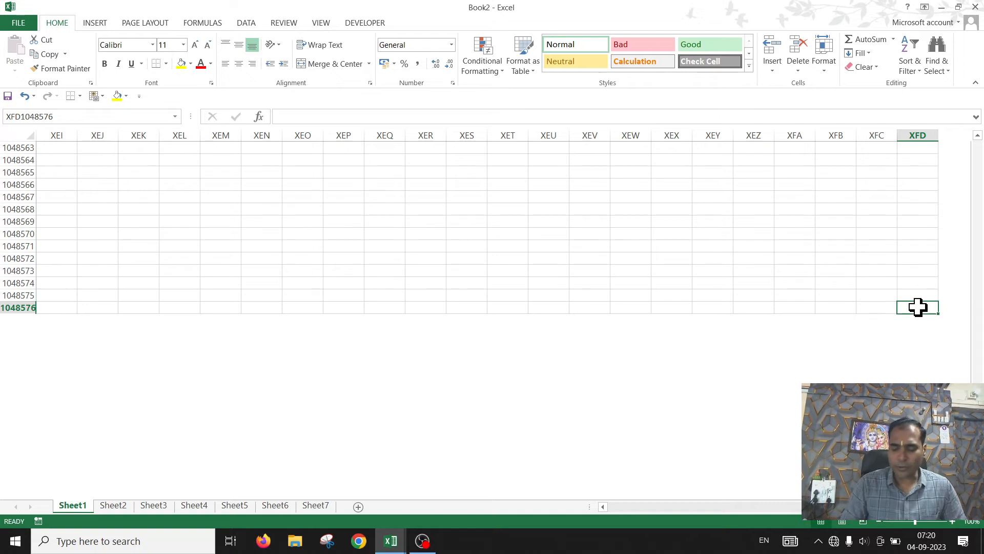
key(ctrl+Left)
scroll(918, 307, up, 1)
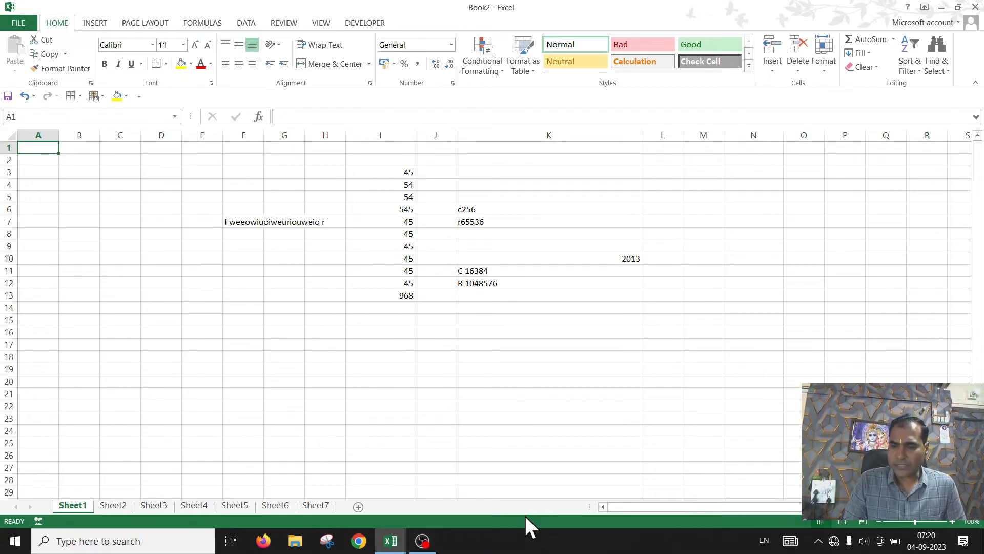
Step: Zoom the worksheet in and back out to about 97%
click(382, 358)
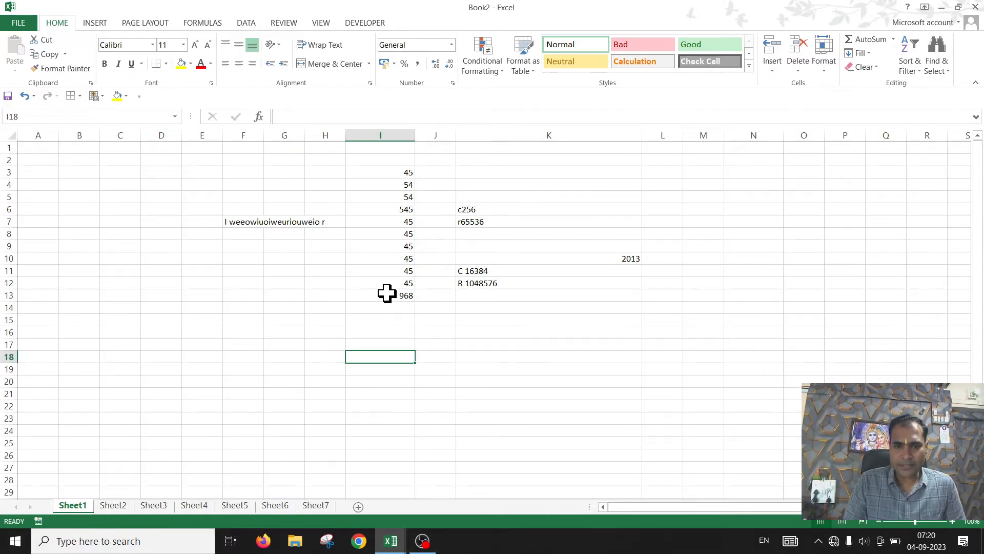
click(386, 259)
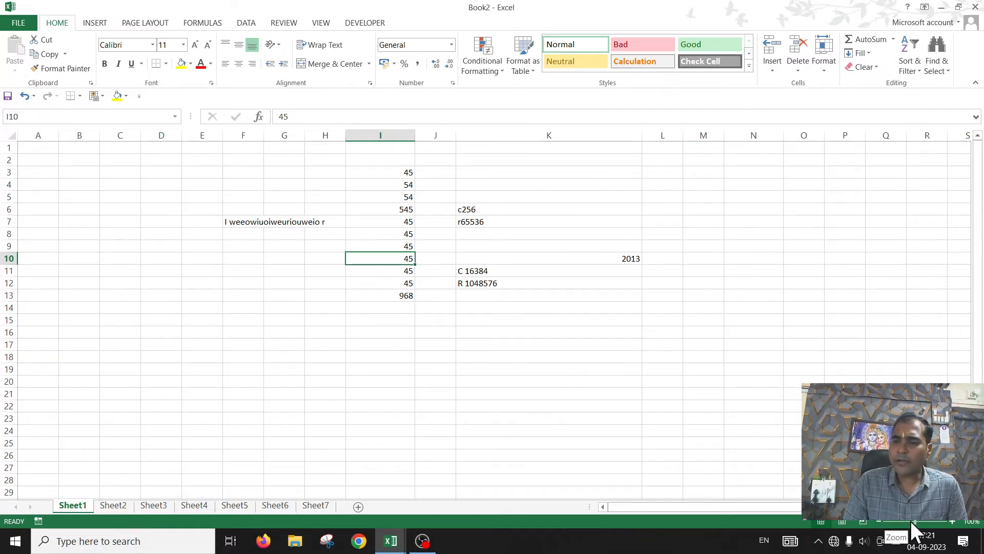
mouse_move(912, 521)
mouse_down()
mouse_move(902, 521)
mouse_move(928, 515)
mouse_move(916, 521)
mouse_move(927, 525)
mouse_up()
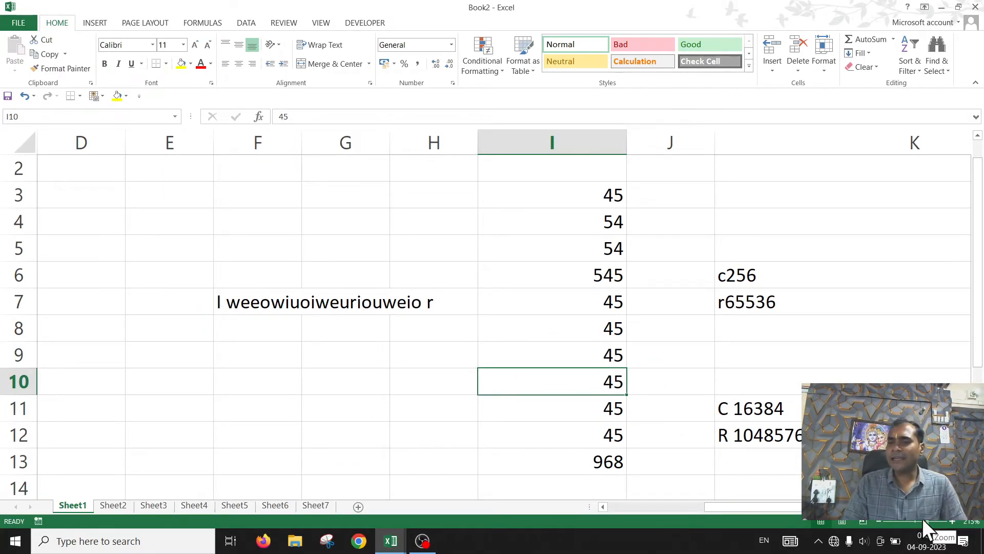
drag(924, 519, 915, 520)
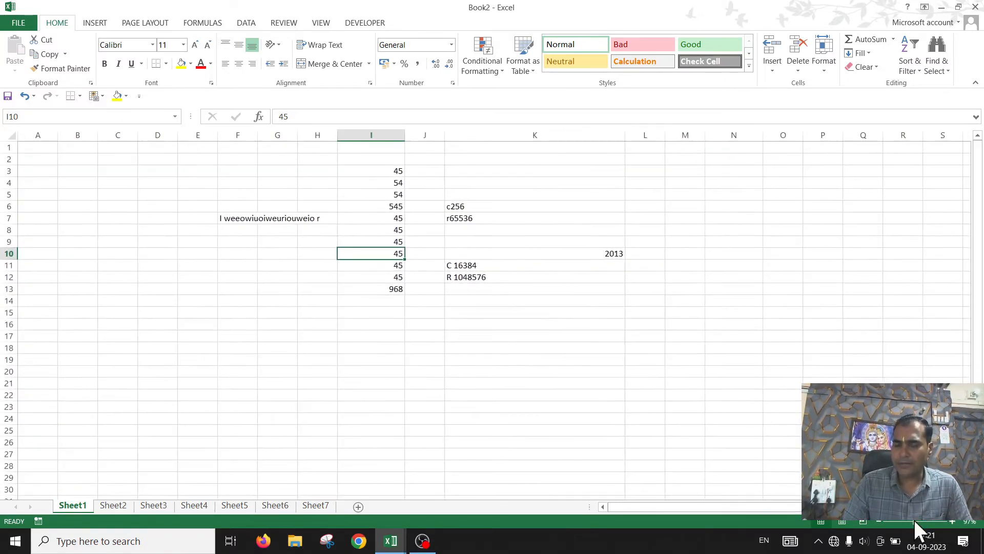
Step: Select the range E2:L18 and delete all its contents
click(264, 313)
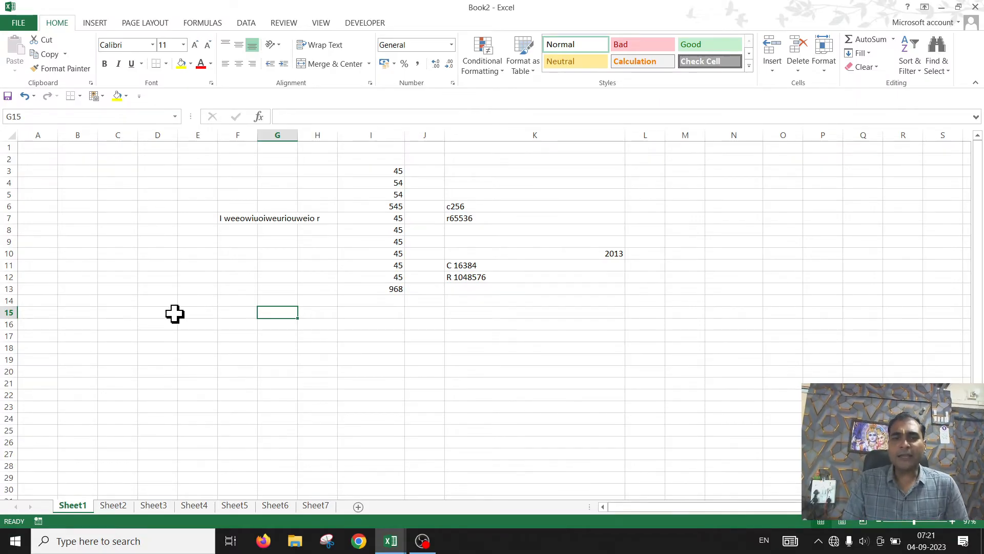
drag(636, 276, 701, 313)
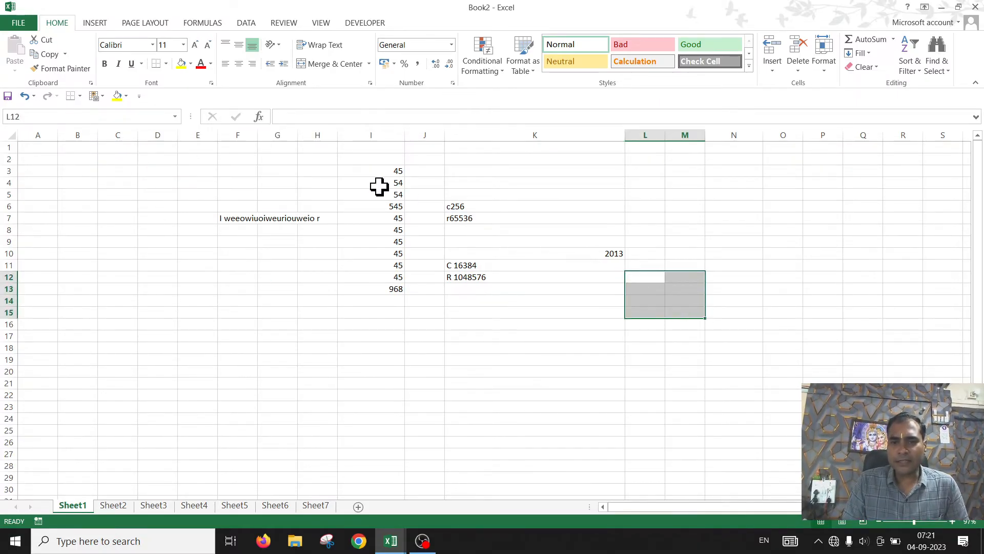
drag(200, 159, 637, 332)
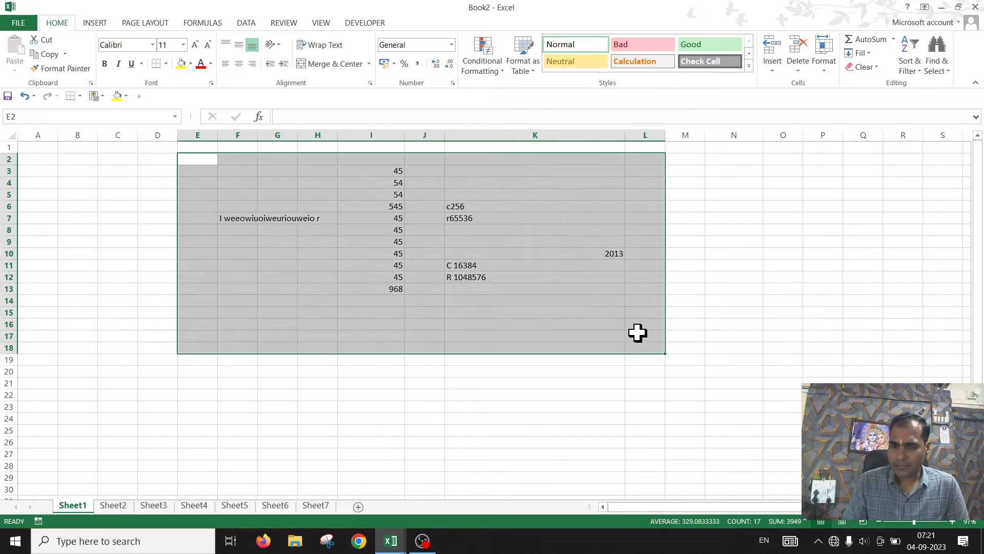
key(Delete)
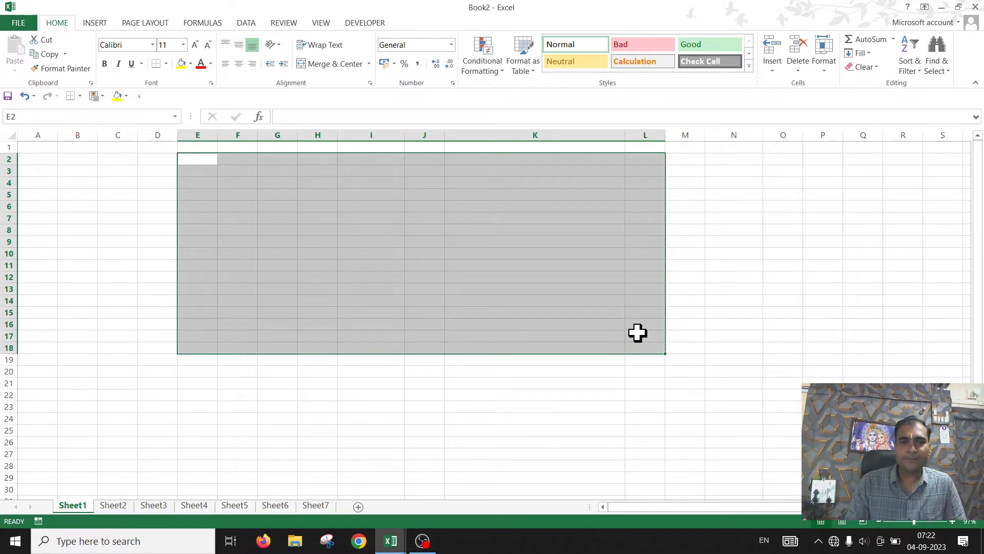
Step: Select the entire worksheet and fill it with a light blue theme colour
click(169, 172)
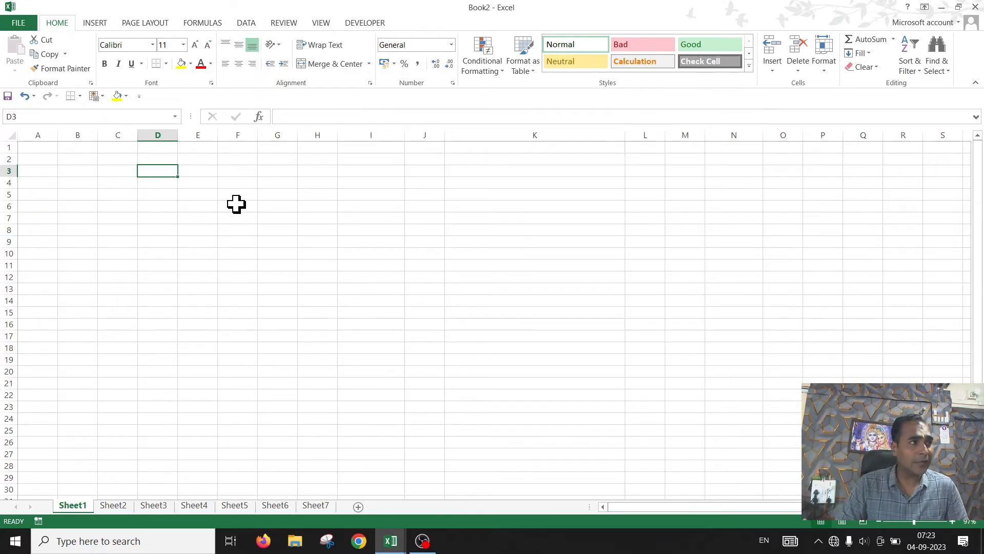
click(11, 134)
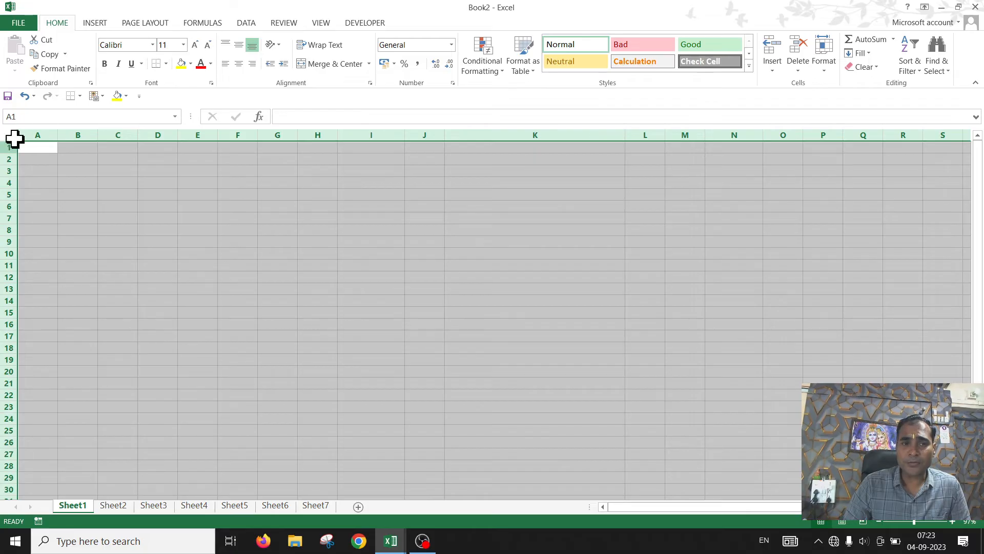
click(78, 182)
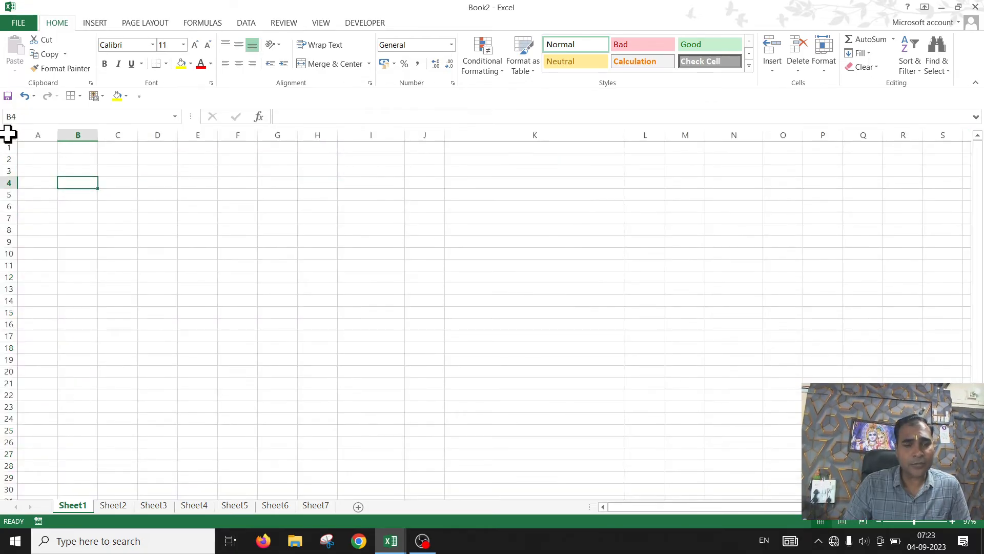
click(11, 134)
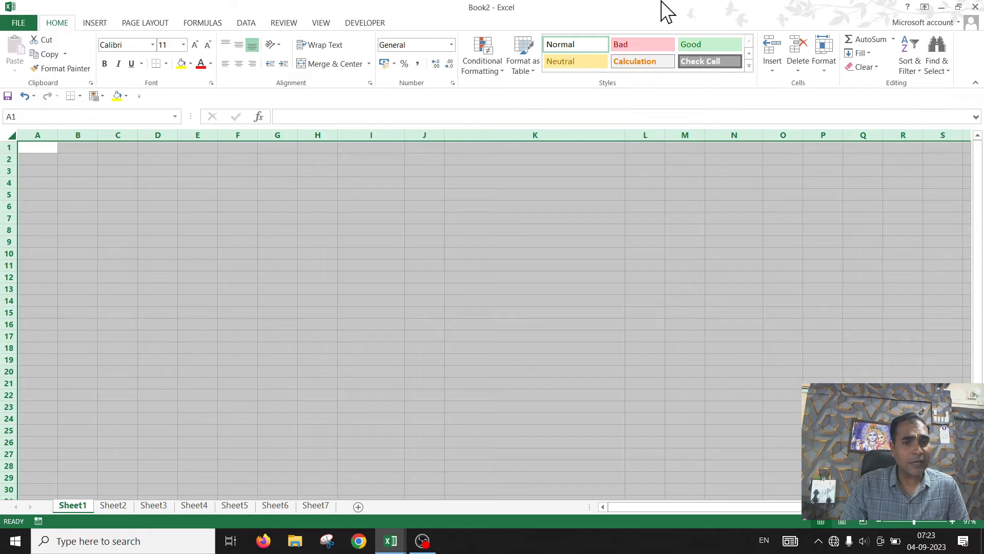
click(190, 65)
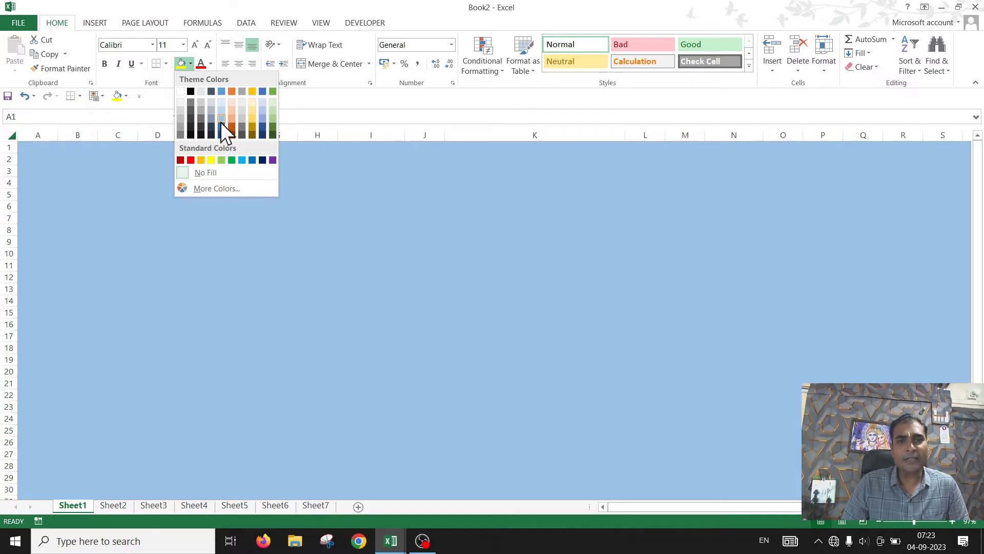
click(221, 122)
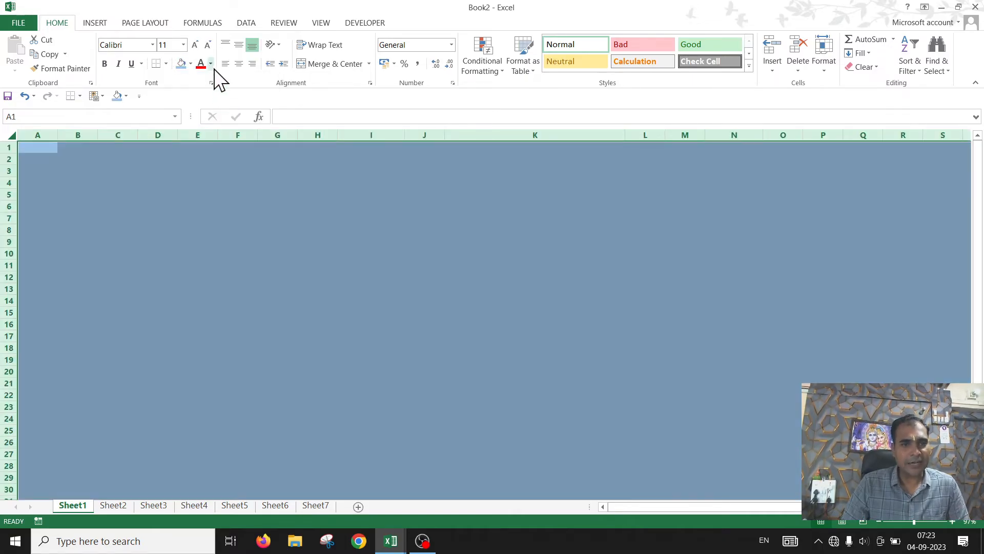
Step: Apply all borders to the whole sheet and set its font colour to Automatic
click(167, 64)
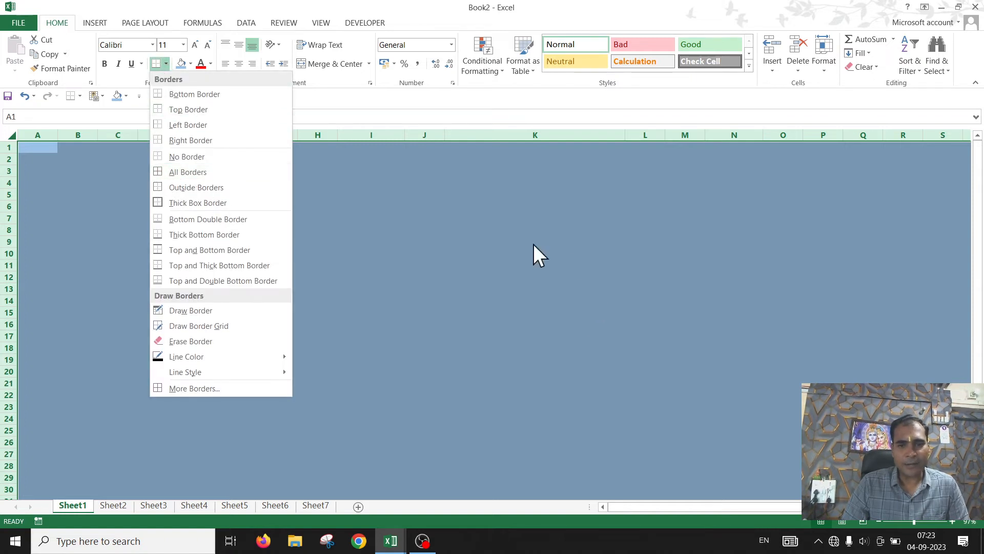
click(203, 173)
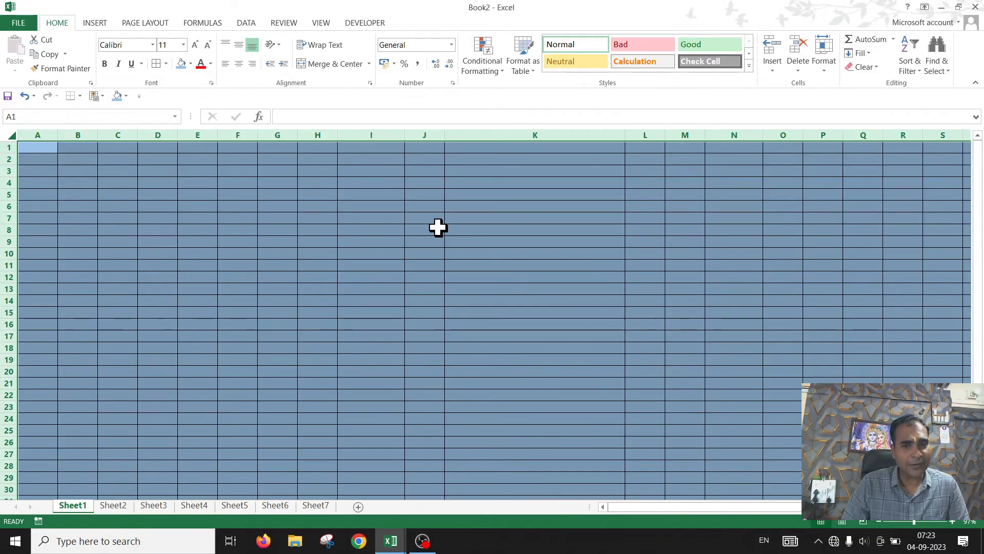
click(210, 63)
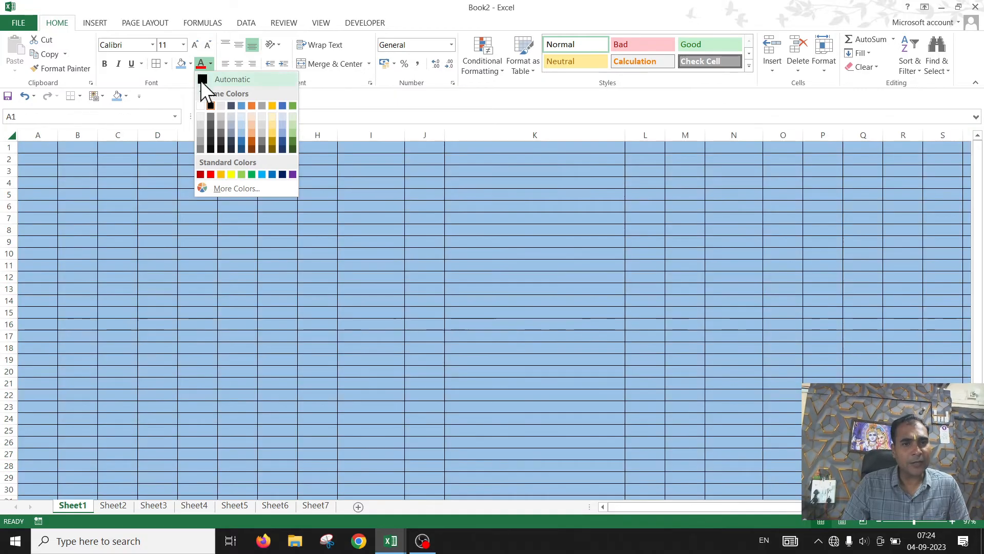
click(203, 80)
click(193, 169)
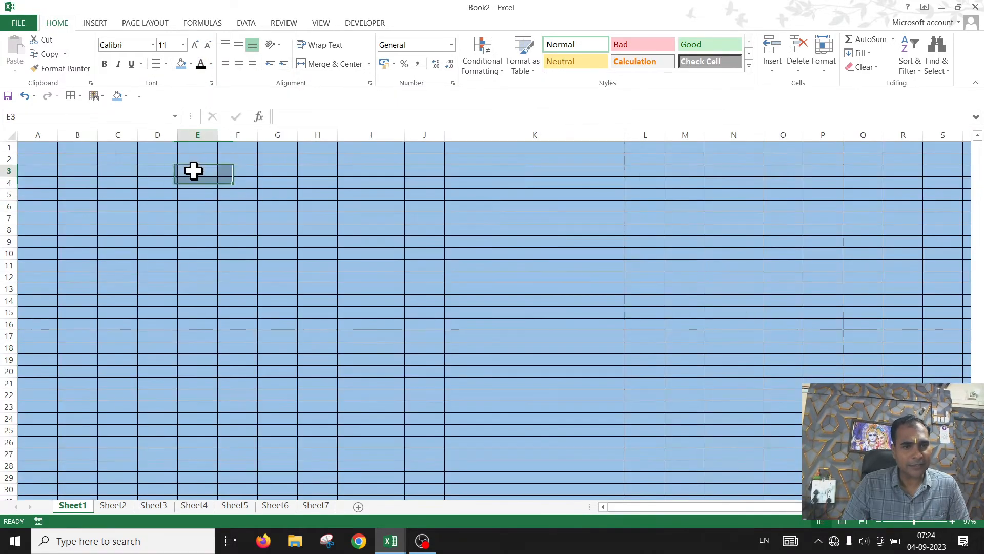
click(33, 146)
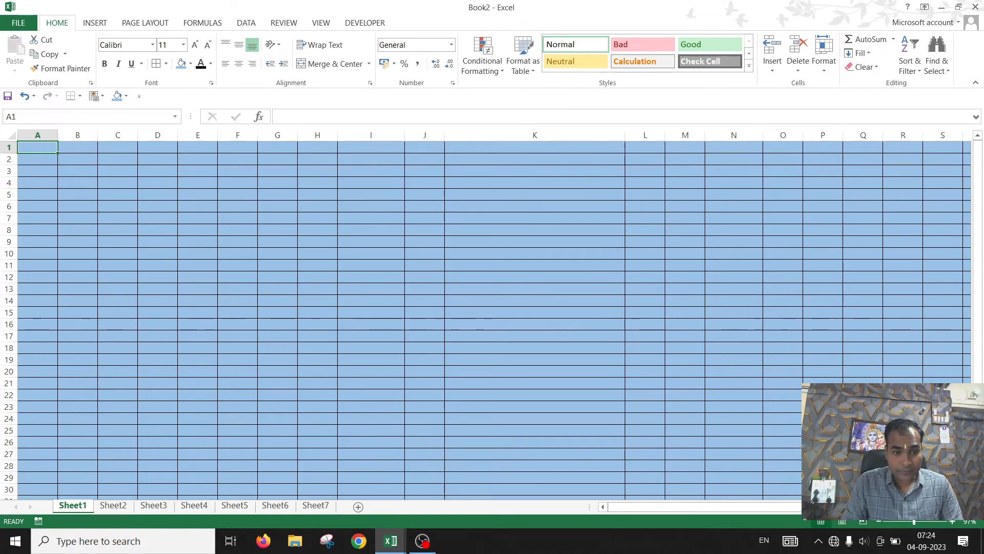
Step: Enter the headers Sn., ENROLLMENT NU., NAME and FATHER'S NAME across cells A1 to D1
text(Sn.)
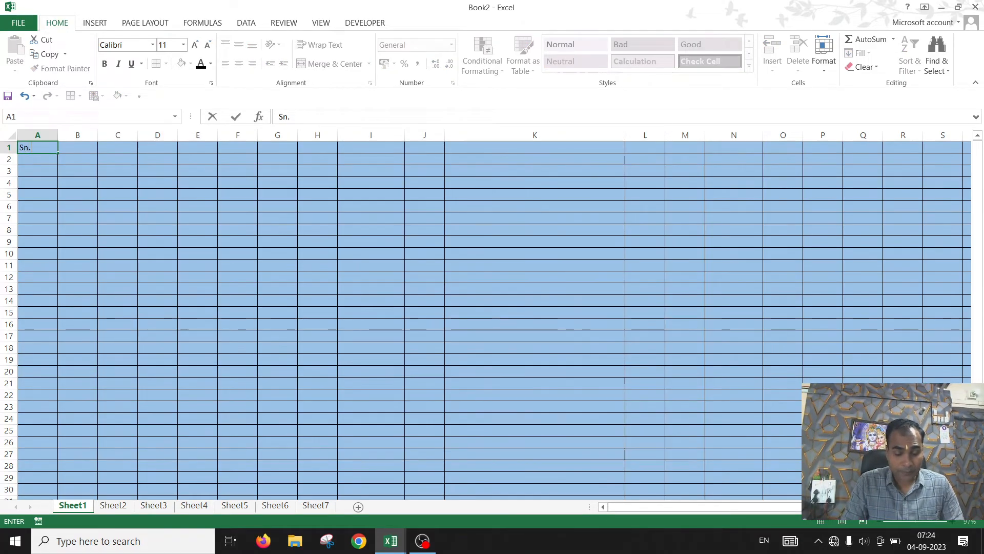
key(Tab)
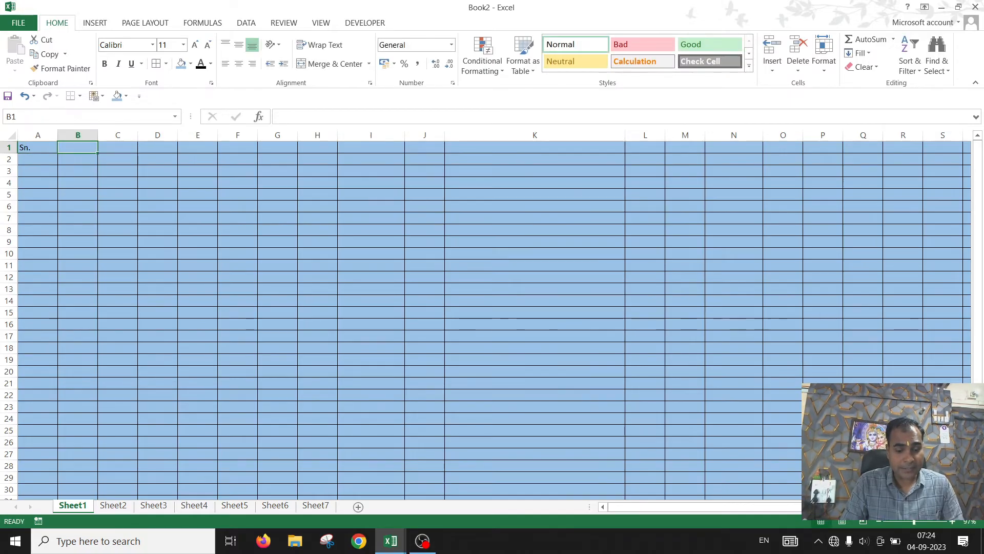
text(E)
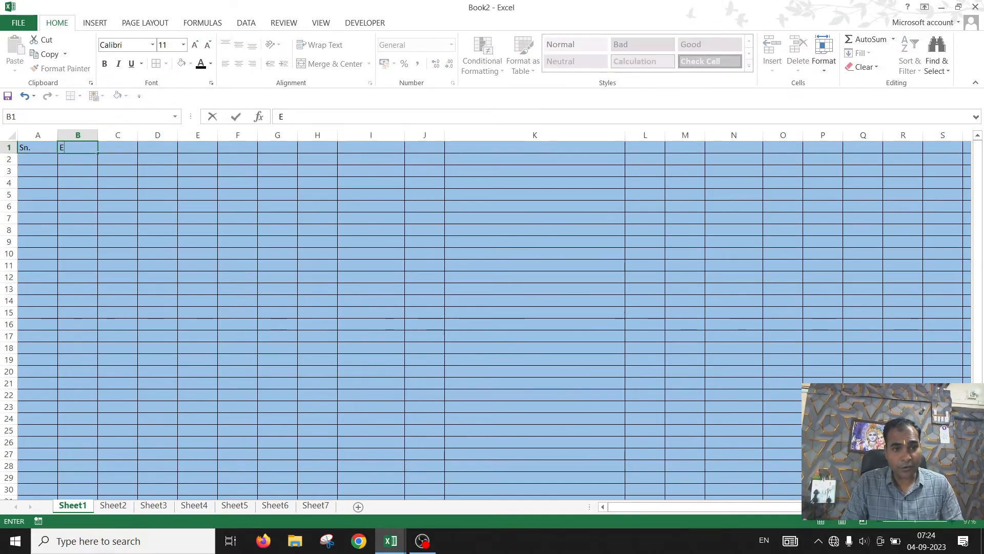
text(NROLLM)
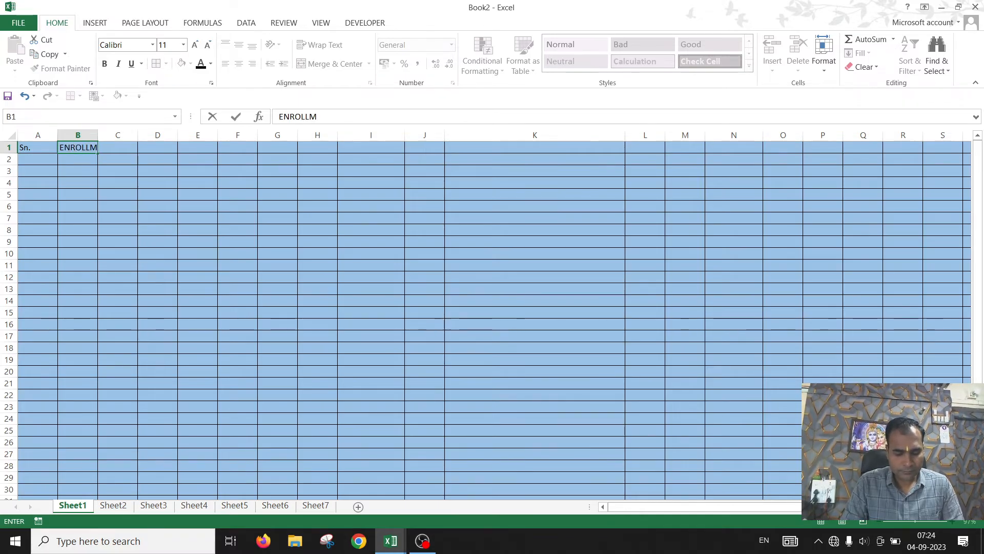
text(ENT)
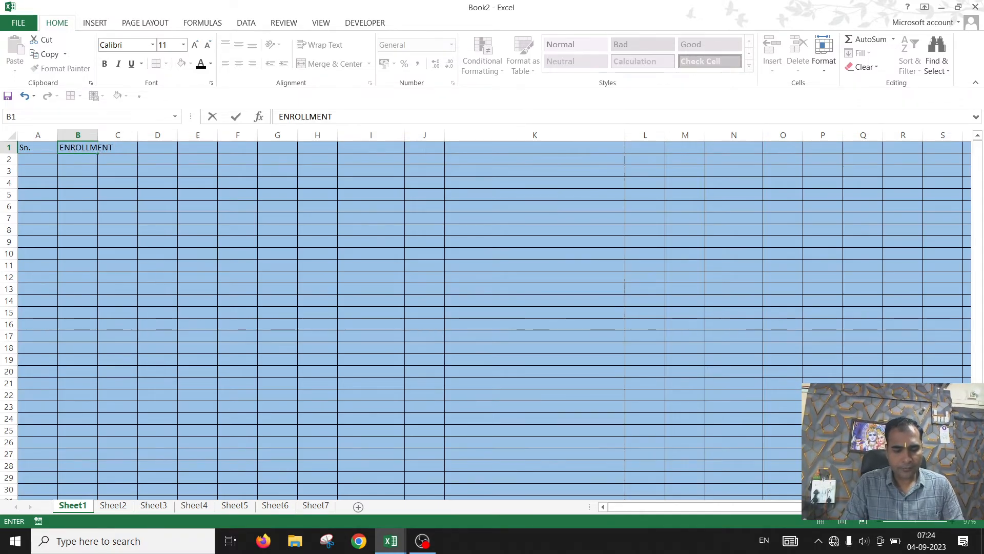
text(  HN)
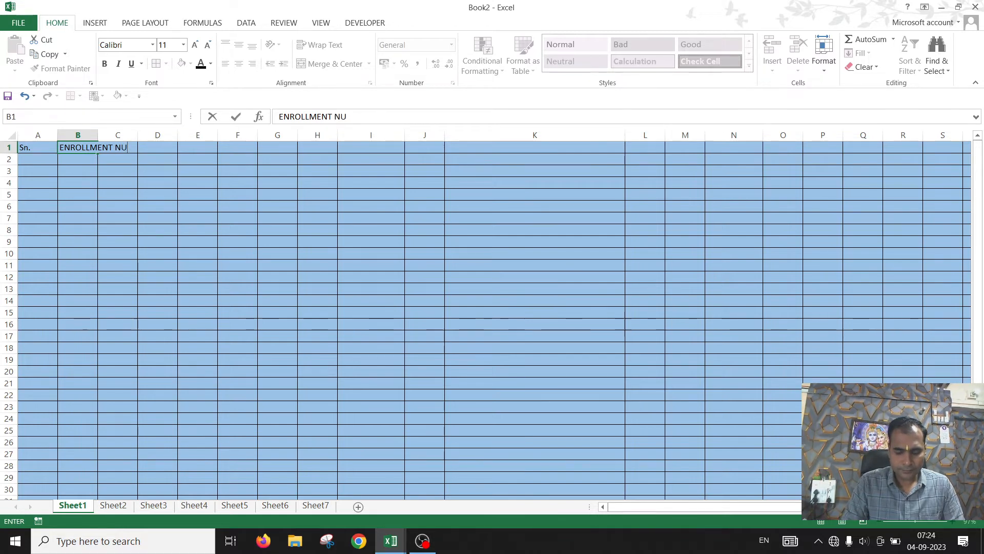
key(Tab)
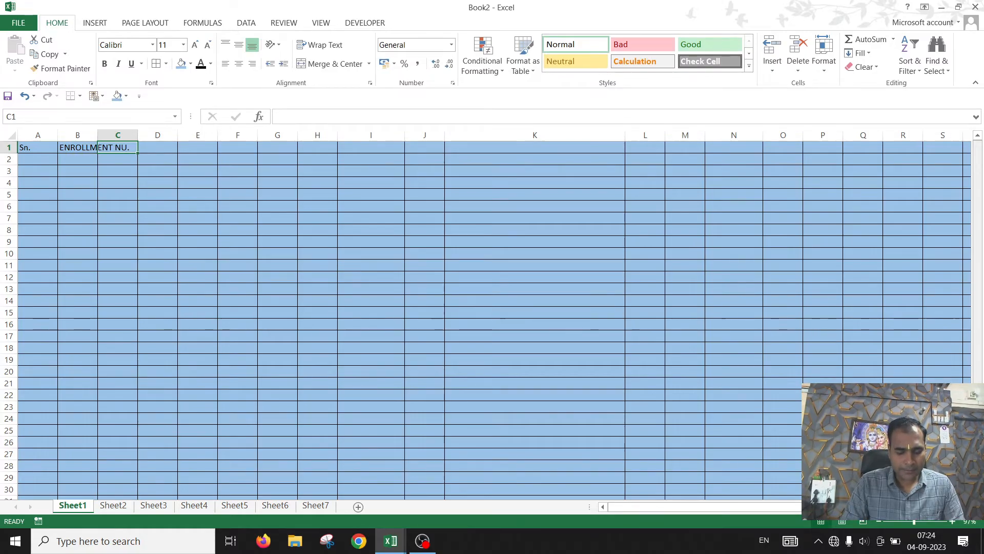
text(NAME)
key(Tab)
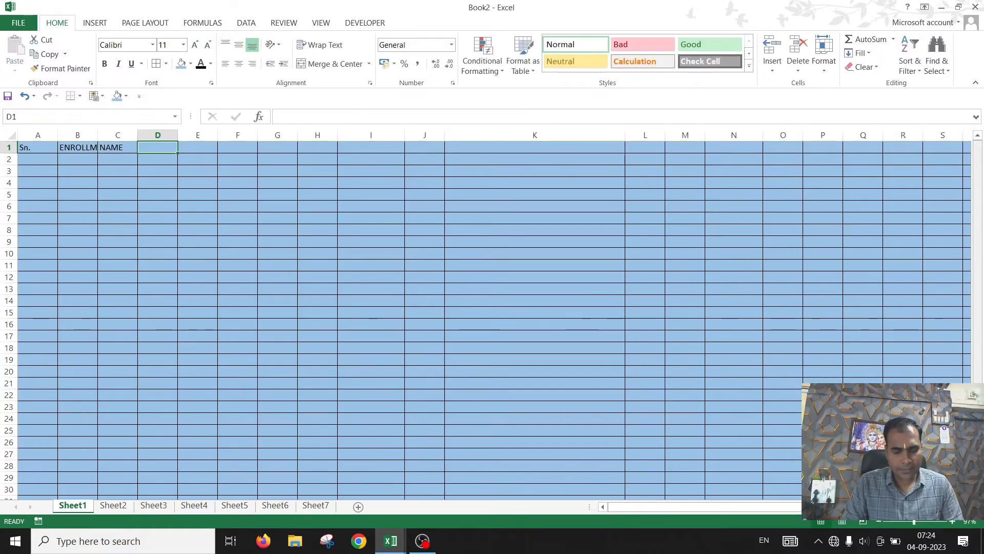
text(FA)
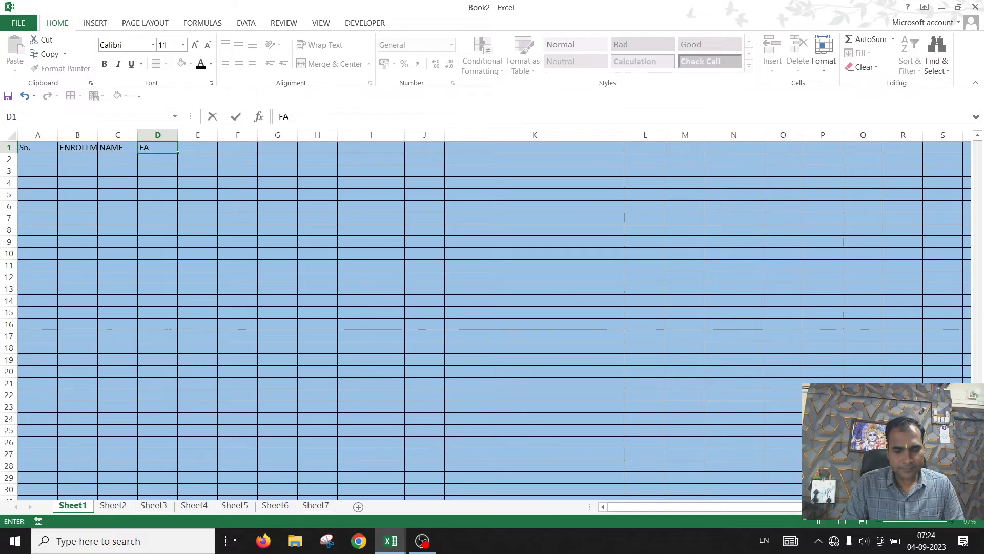
text(THER)
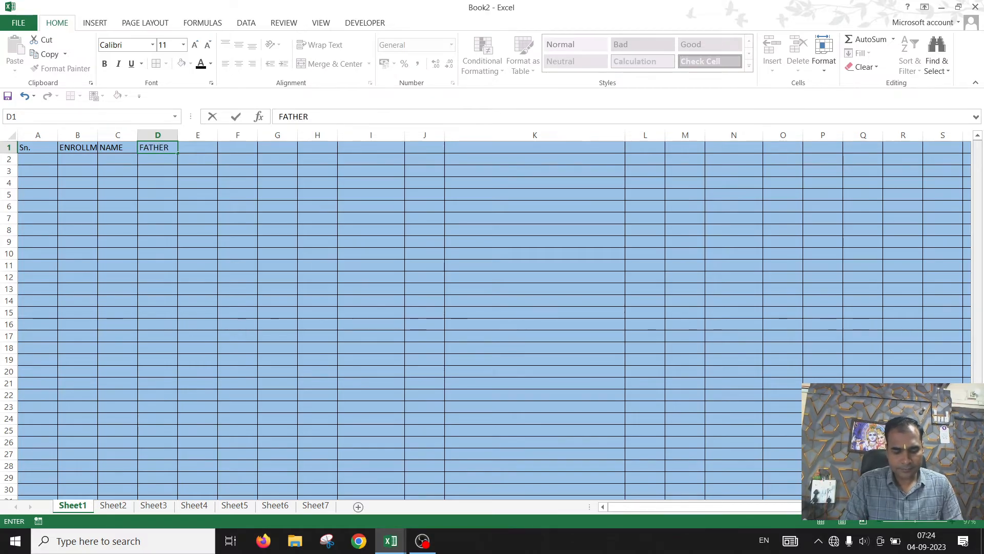
text('S NAME)
key(Tab)
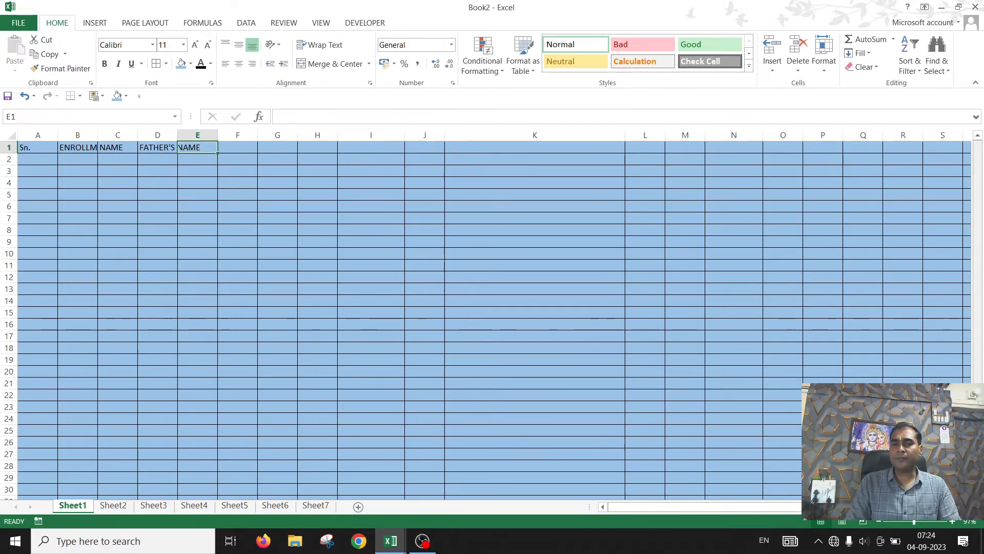
Step: Enter the headers COURSE, COURSE FEE, ADMISSION FEE, EXAM1, EXAM 2, OTHER and TOTAL across cells E1 to K1
text(C)
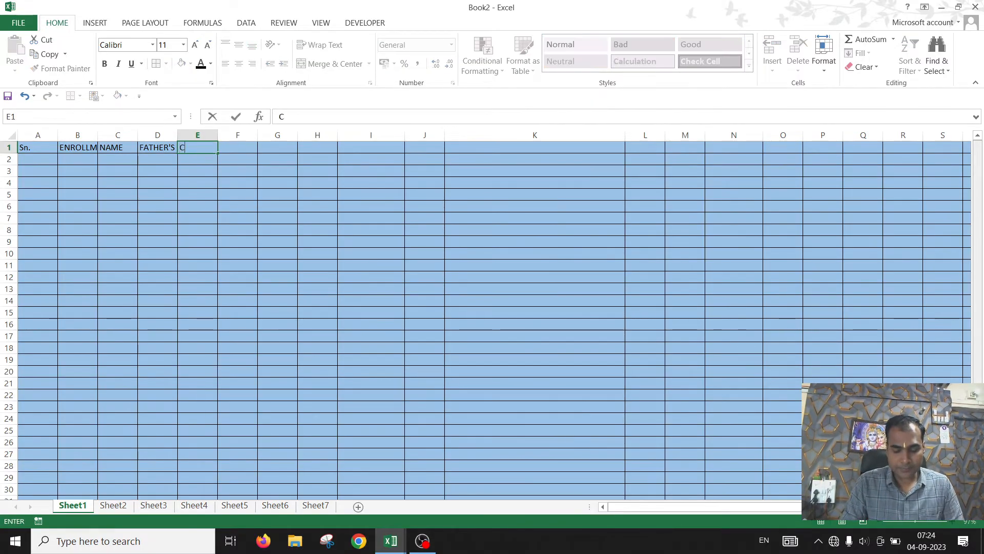
text(OURE)
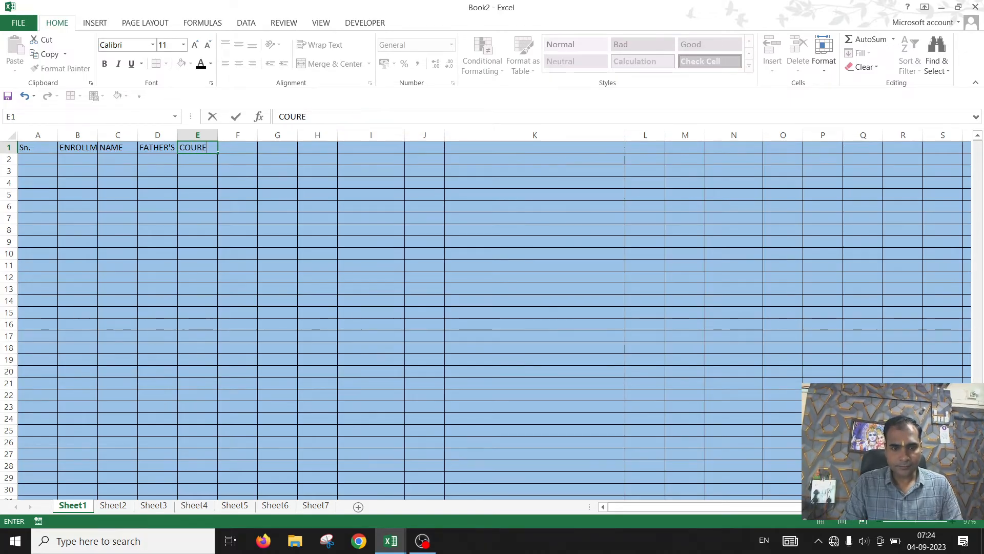
text(S)
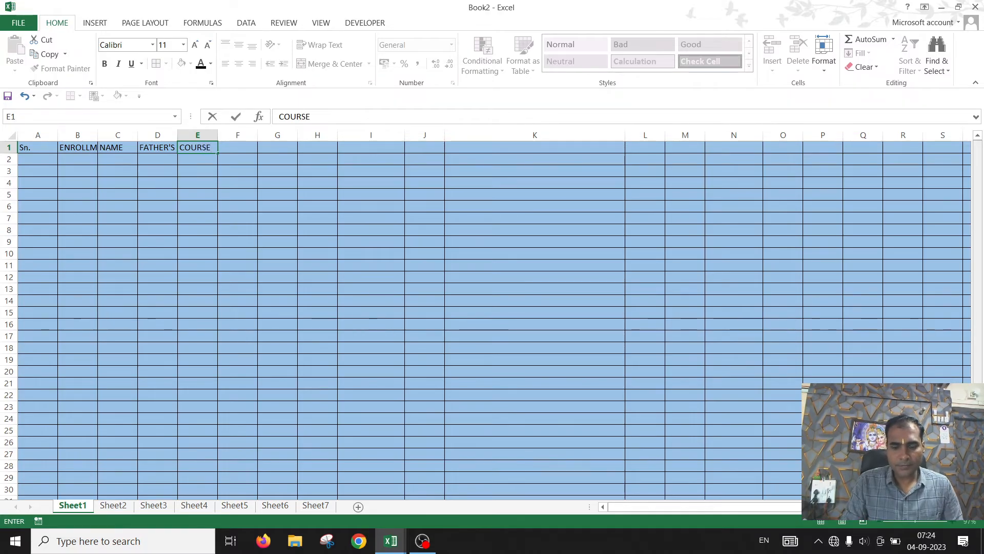
key(Tab)
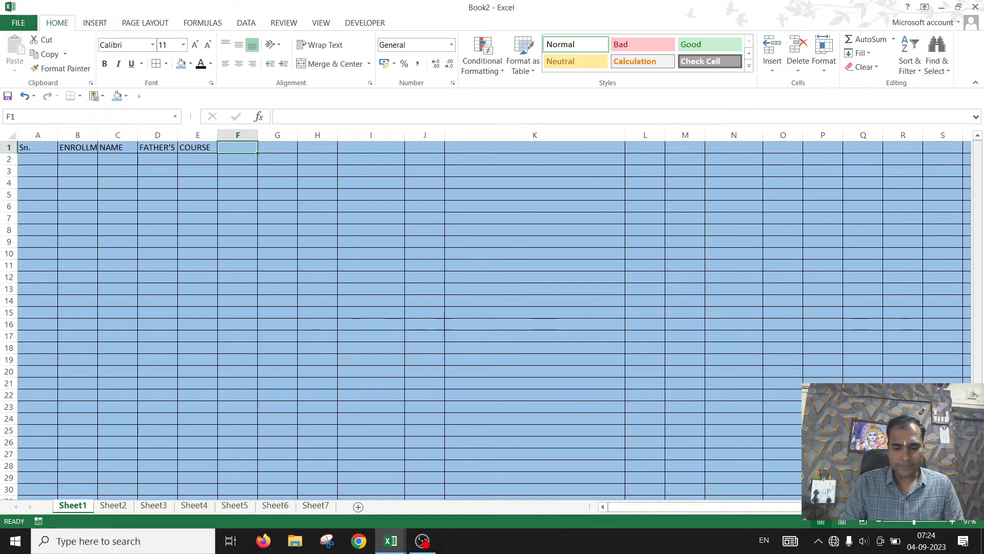
text(CO)
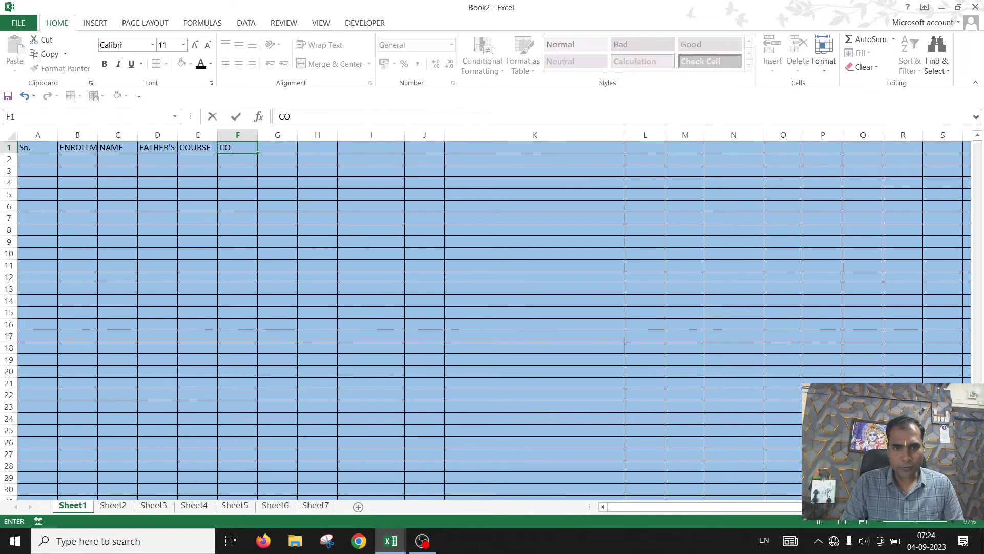
text(U)
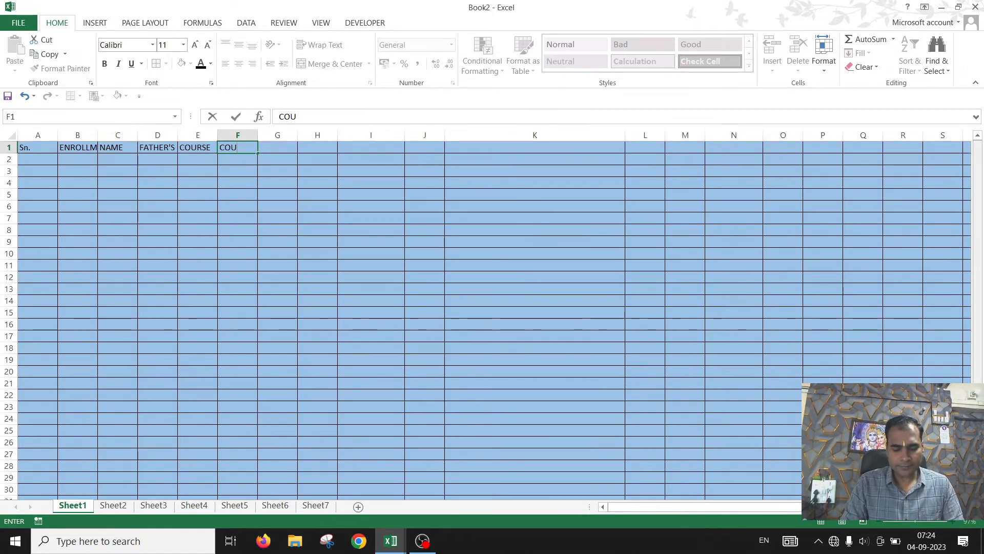
text(RSE FEE)
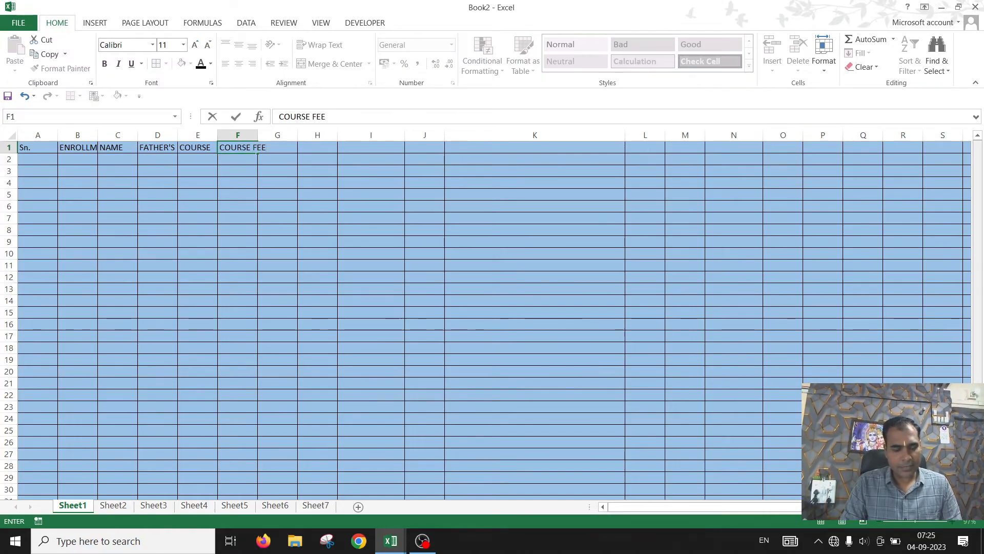
key(Tab)
text(A)
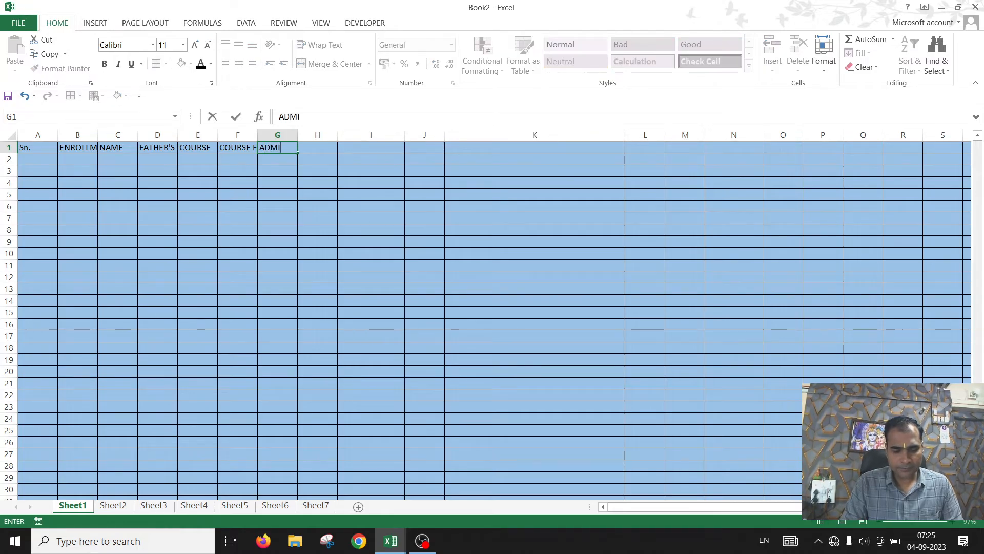
text(DMISSION)
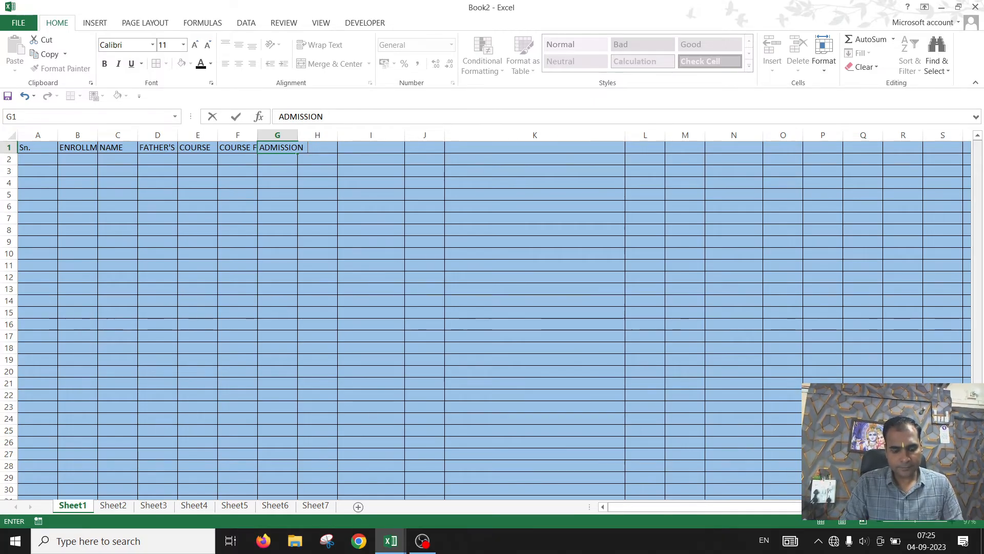
text( FEE)
key(Tab)
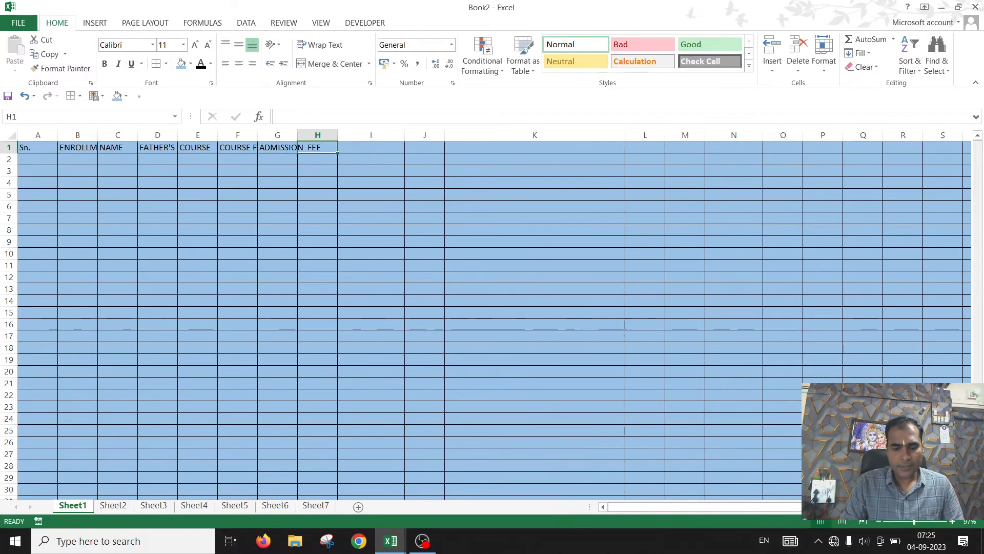
text(EXAM1)
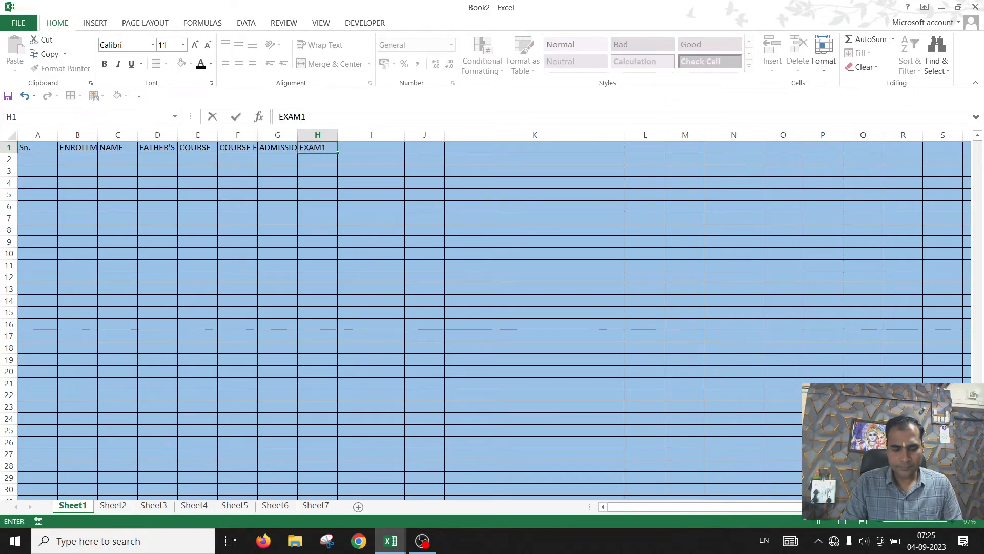
key(Tab)
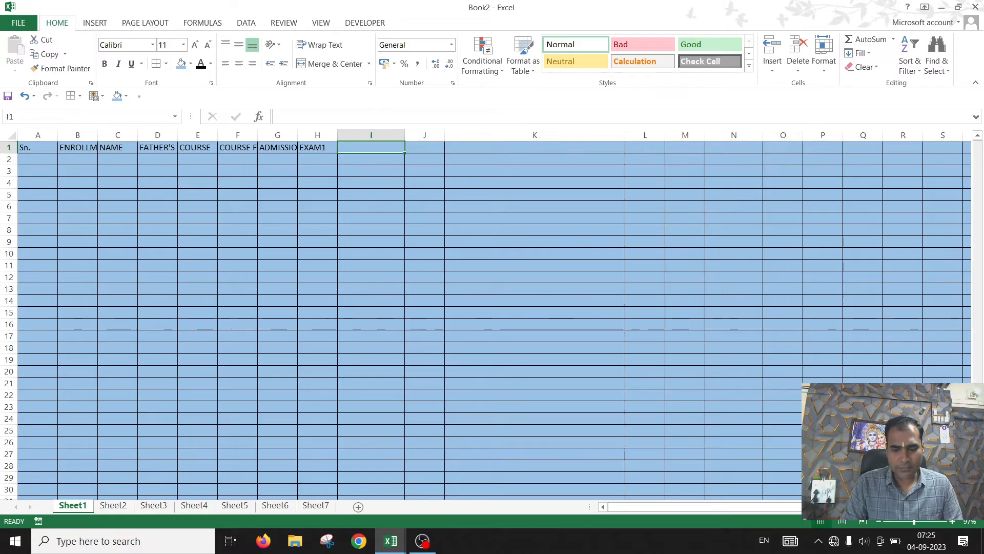
text(EX)
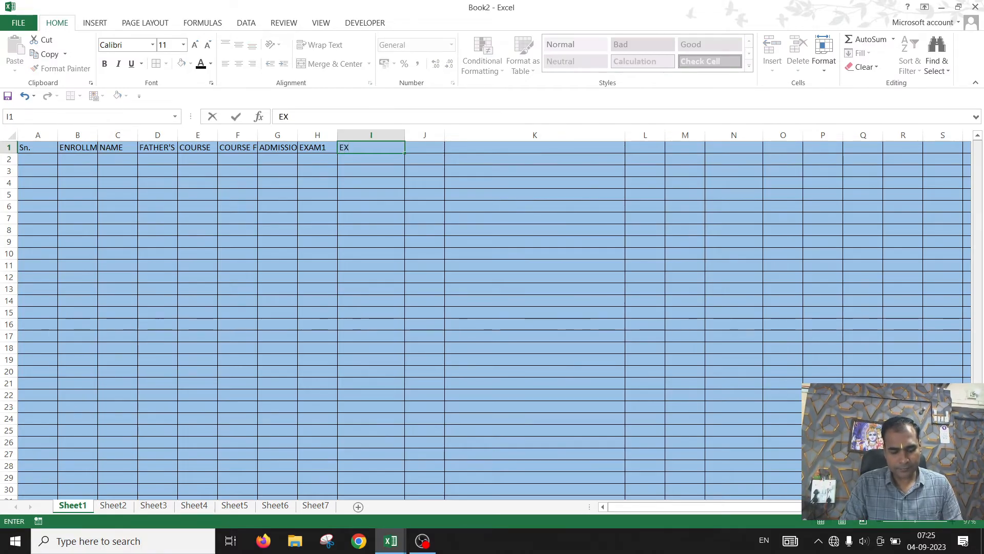
text(AM 2)
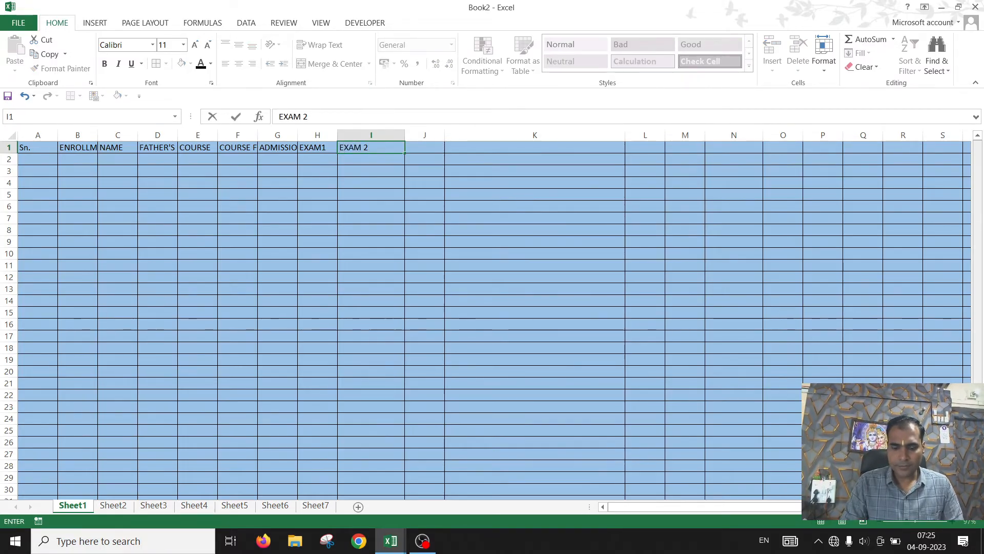
key(Tab)
text(O)
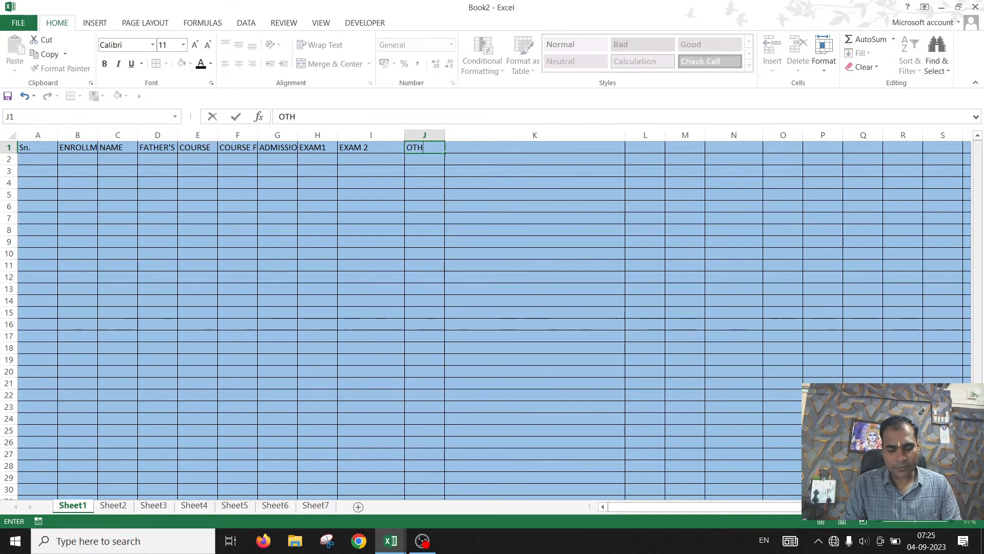
text(THER)
key(Tab)
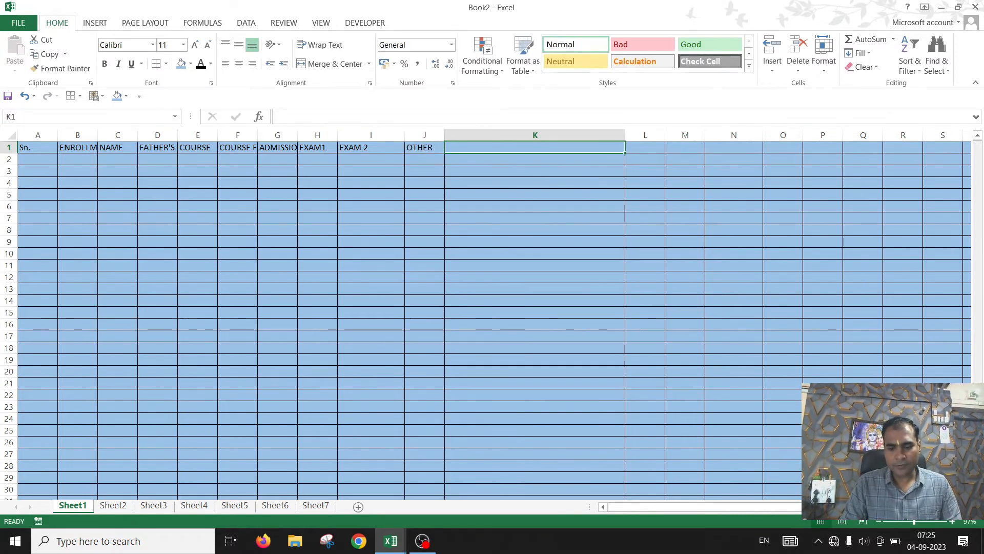
text(TOTAL)
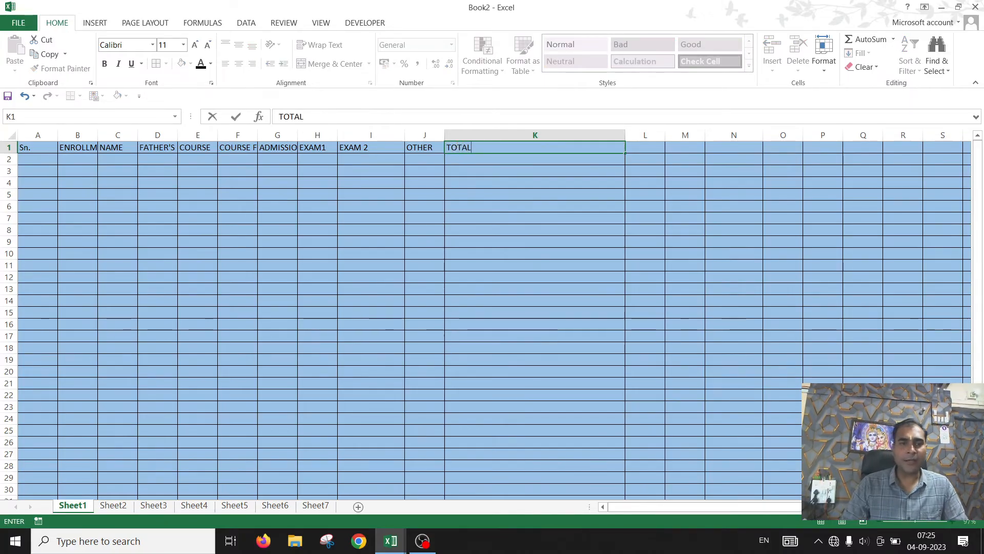
click(277, 289)
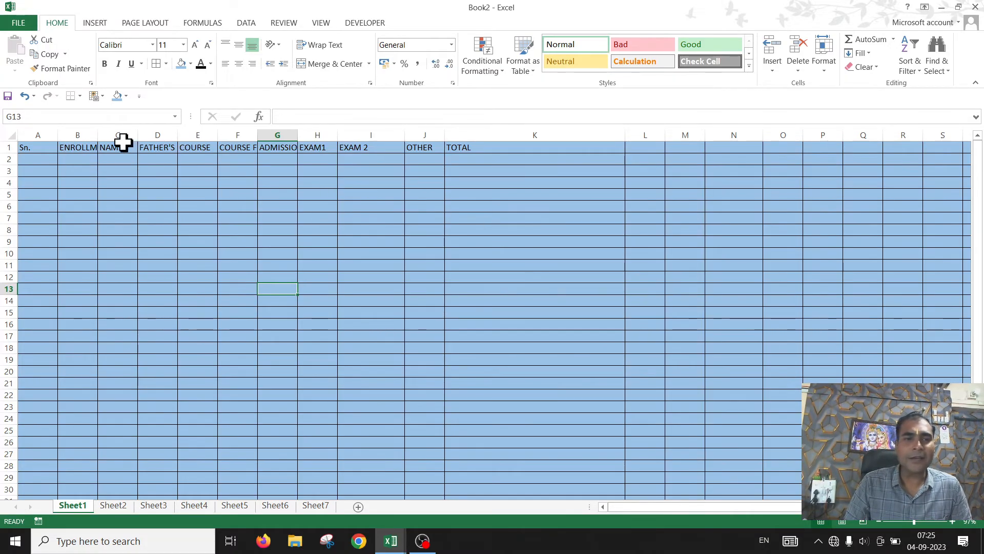
Step: Autofit the widths of columns B through J to fit their header text
double_click(98, 135)
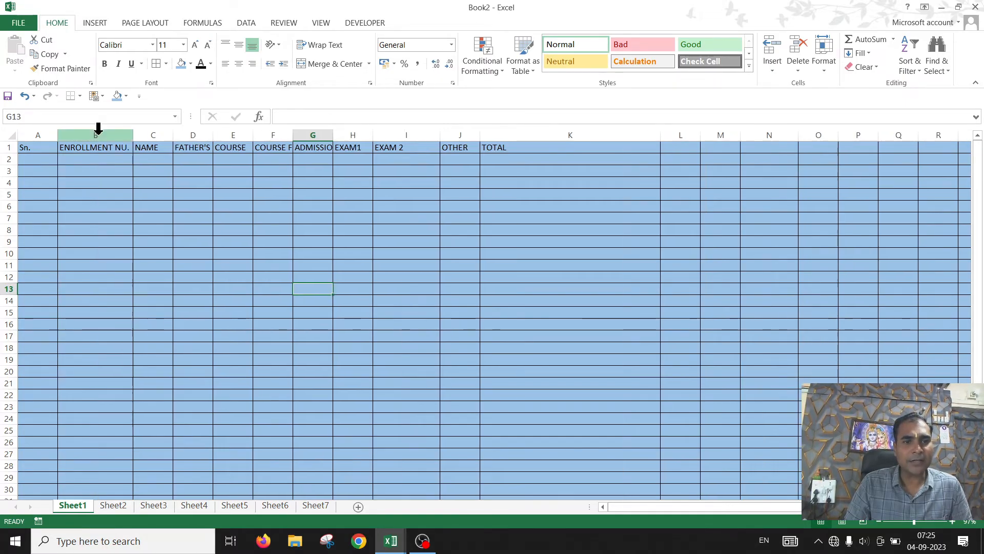
double_click(213, 133)
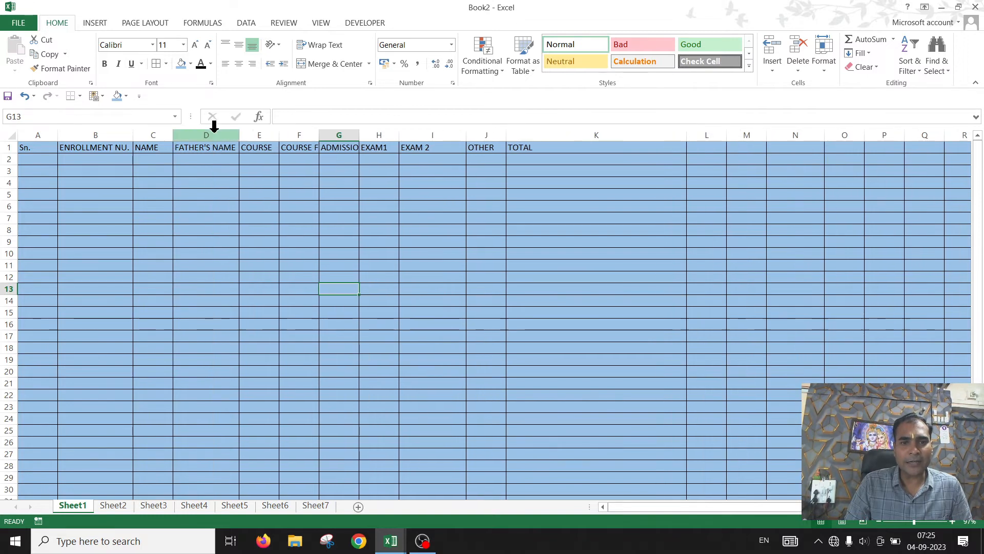
double_click(280, 136)
double_click(315, 136)
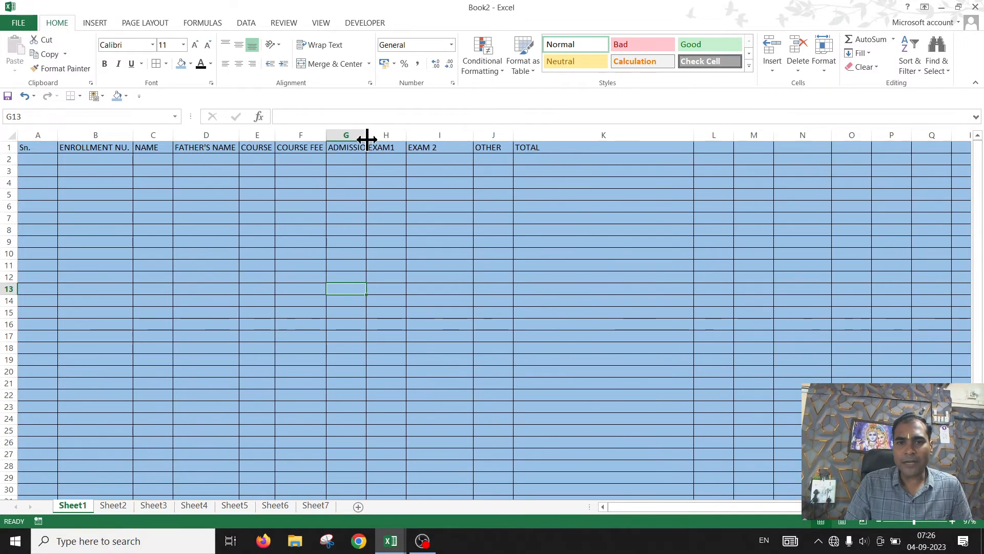
double_click(367, 138)
double_click(431, 136)
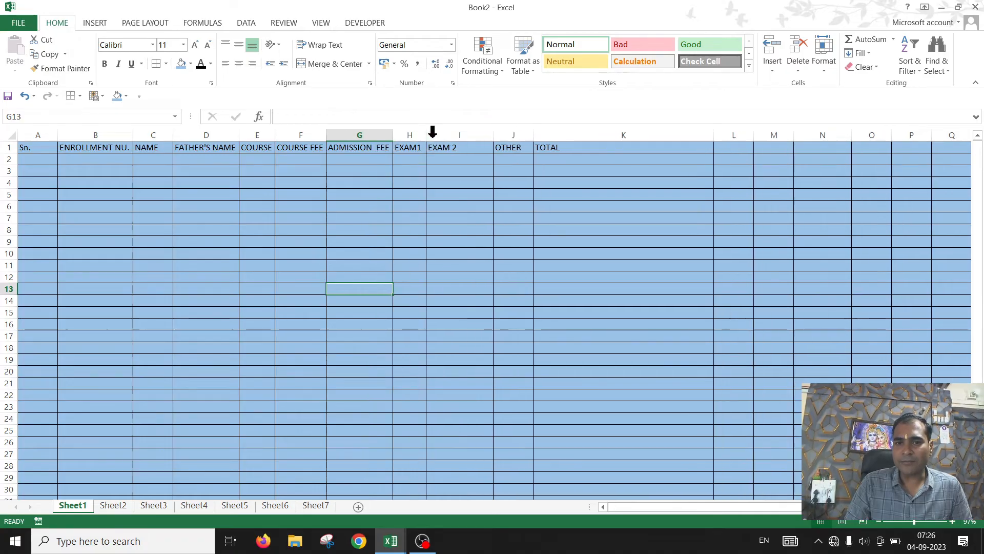
double_click(495, 136)
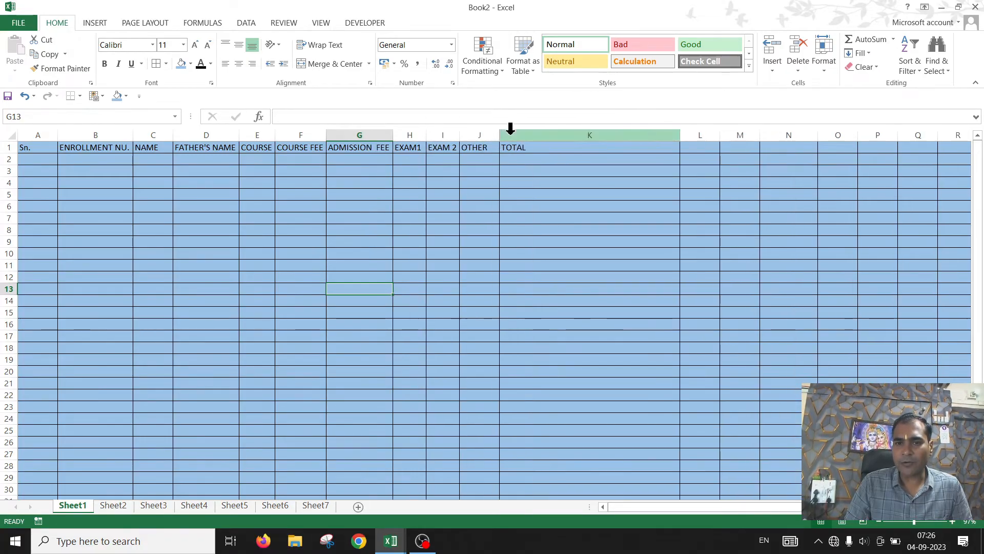
double_click(497, 131)
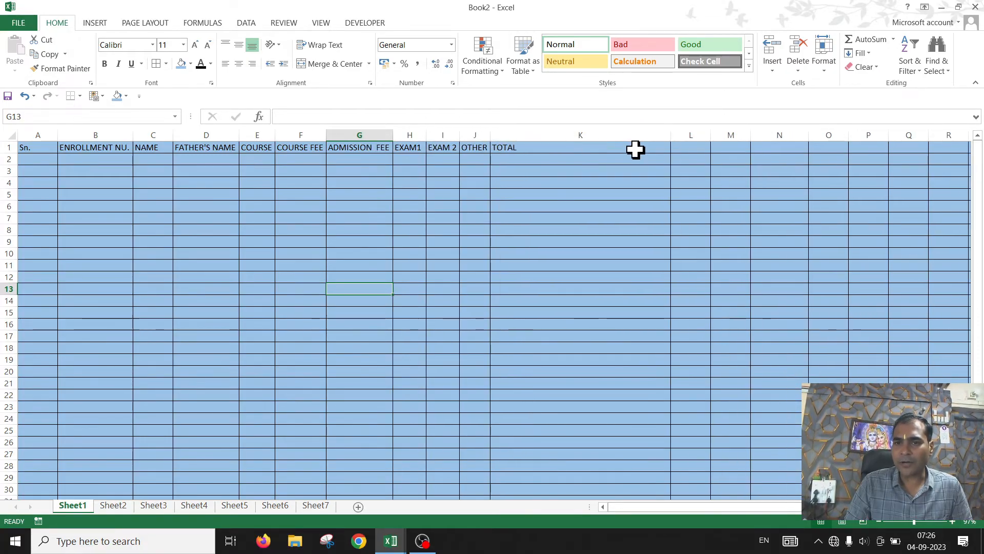
Step: Autofit column K and make the header row A1 to L1 bold with font size 14
double_click(670, 136)
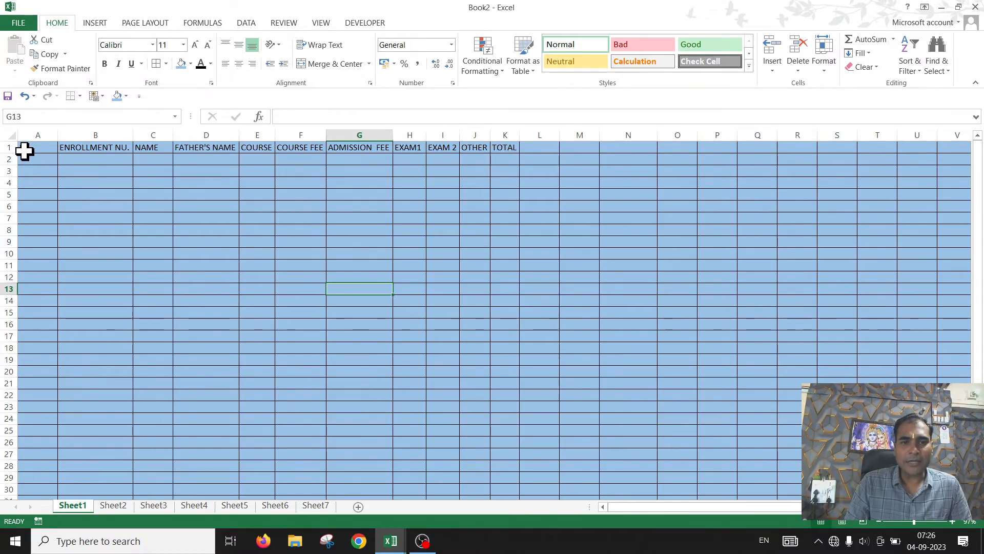
drag(24, 150, 533, 148)
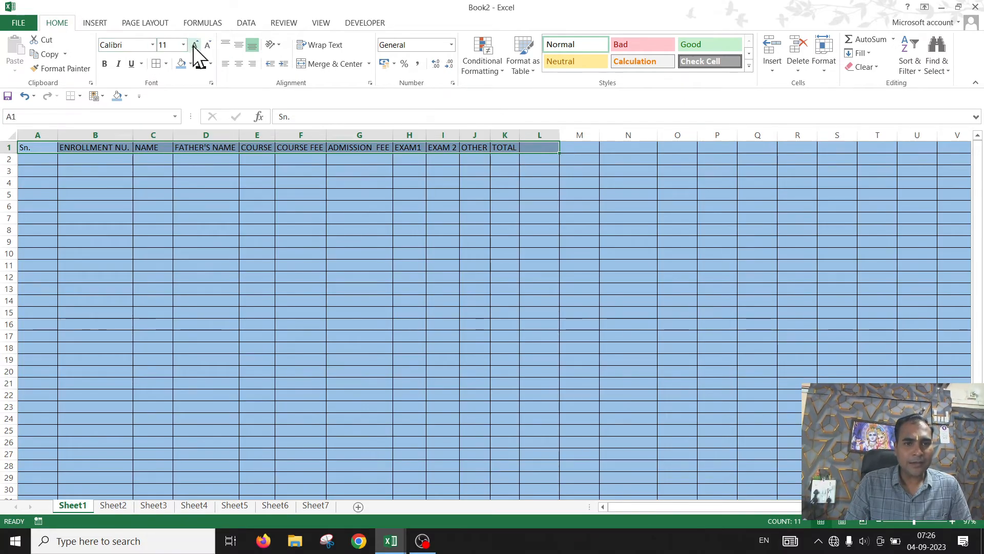
click(105, 63)
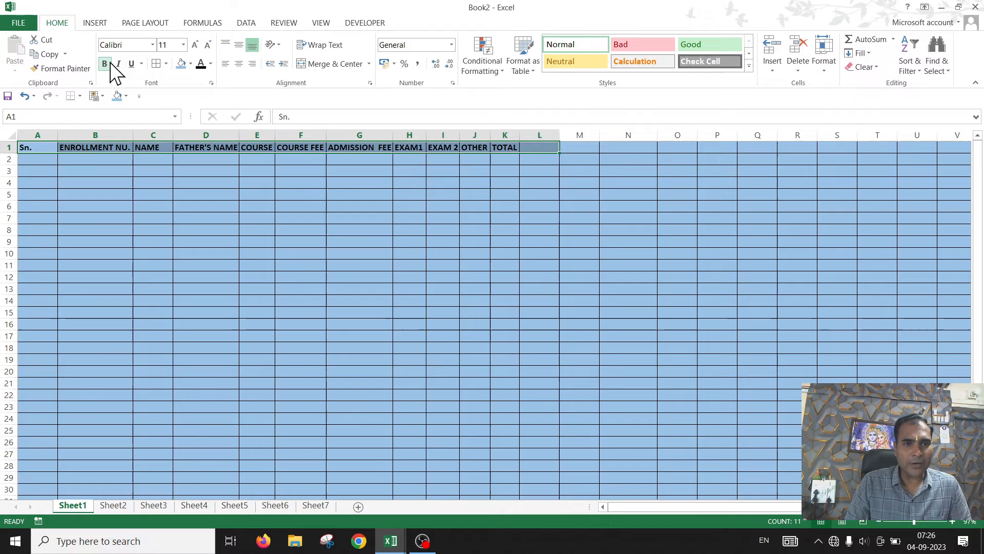
click(184, 46)
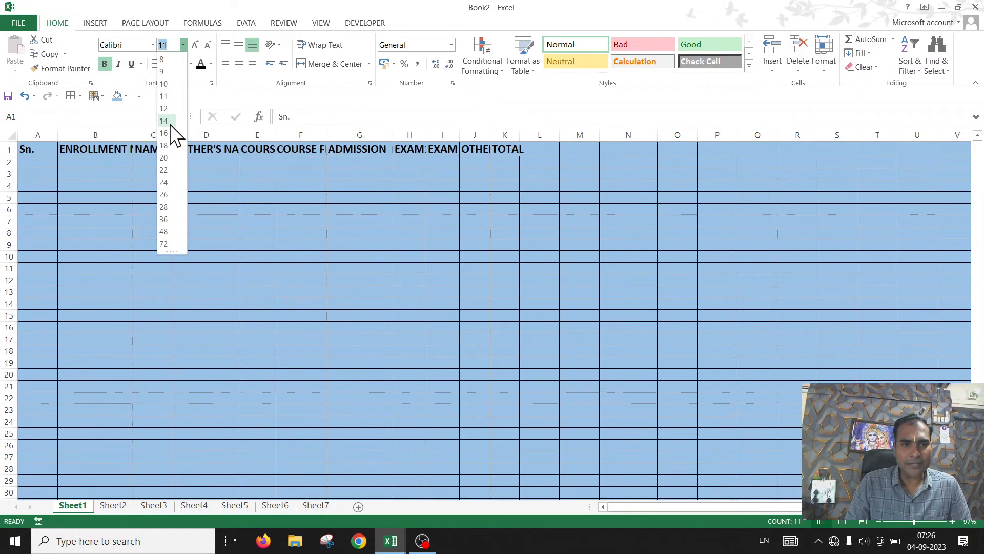
click(165, 121)
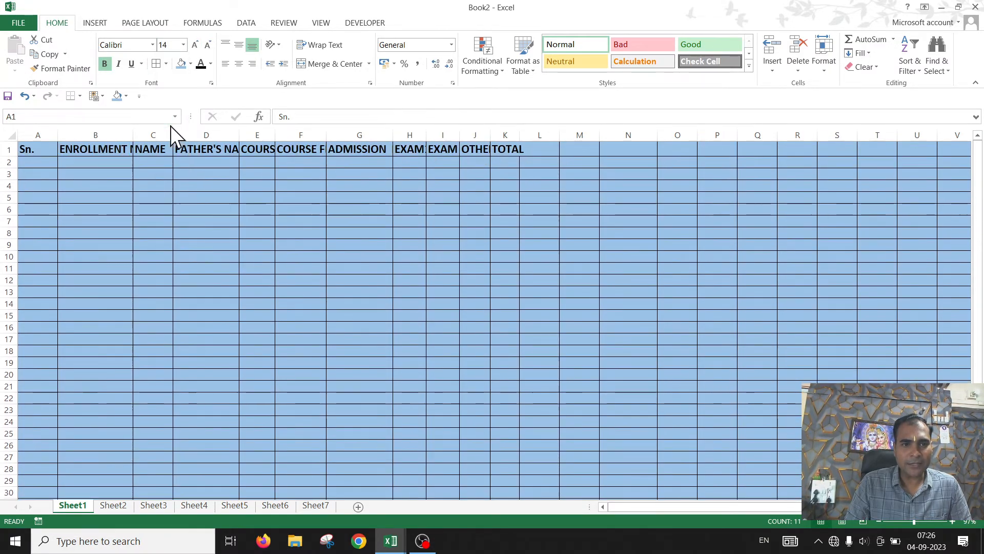
Step: Widen columns B through K so the enlarged header text fits fully
drag(126, 135, 241, 134)
drag(310, 135, 499, 135)
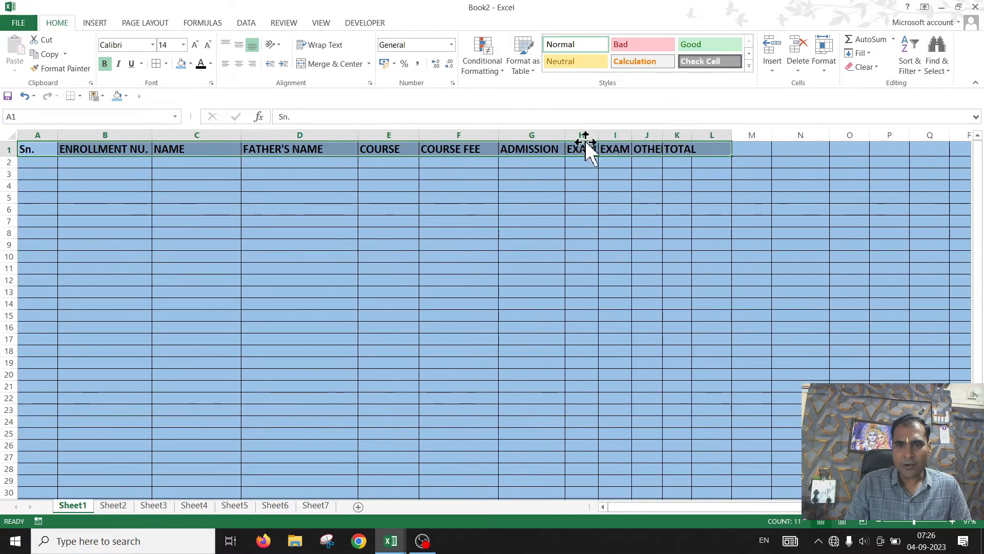
drag(565, 136, 826, 138)
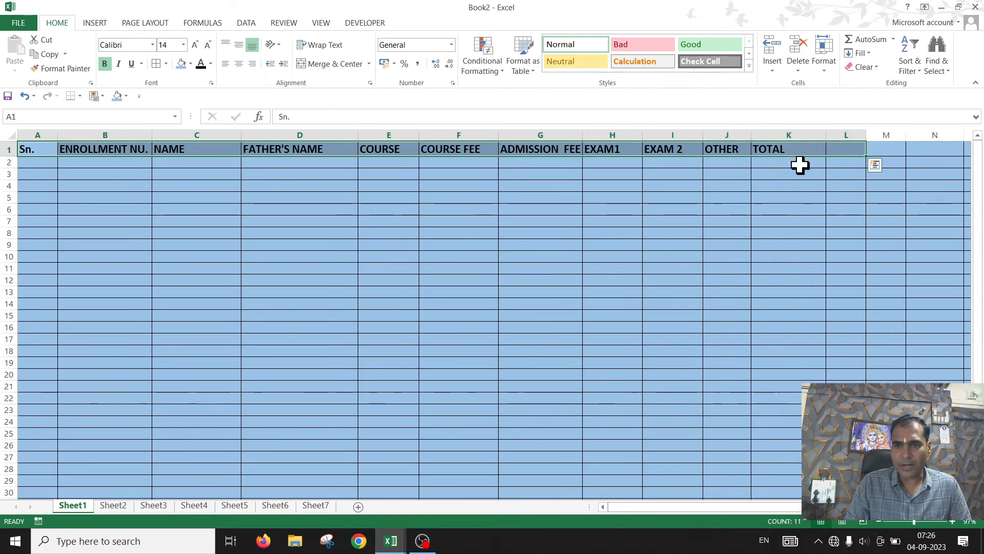
Step: Fill the header cells A1 to K1 with yellow
click(215, 244)
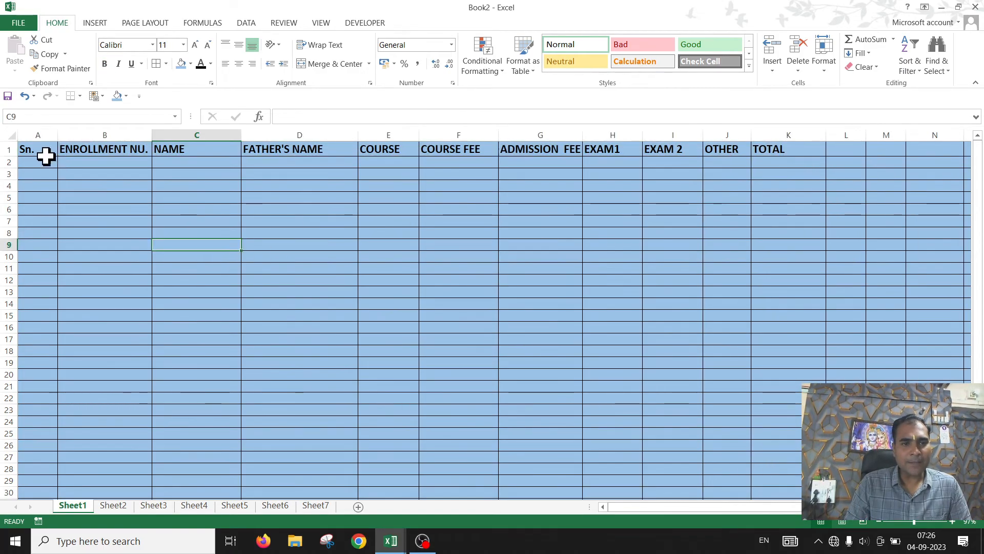
drag(46, 152, 815, 141)
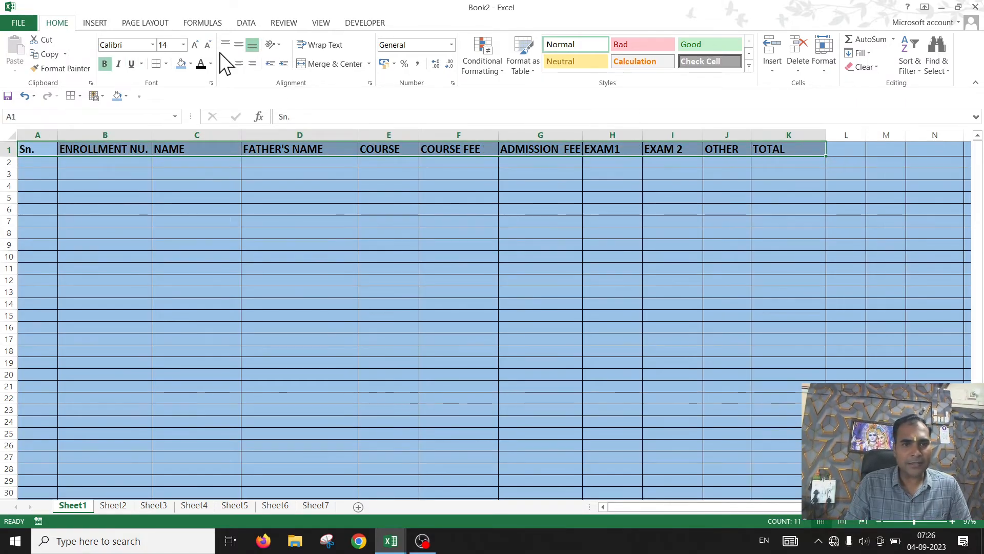
click(191, 63)
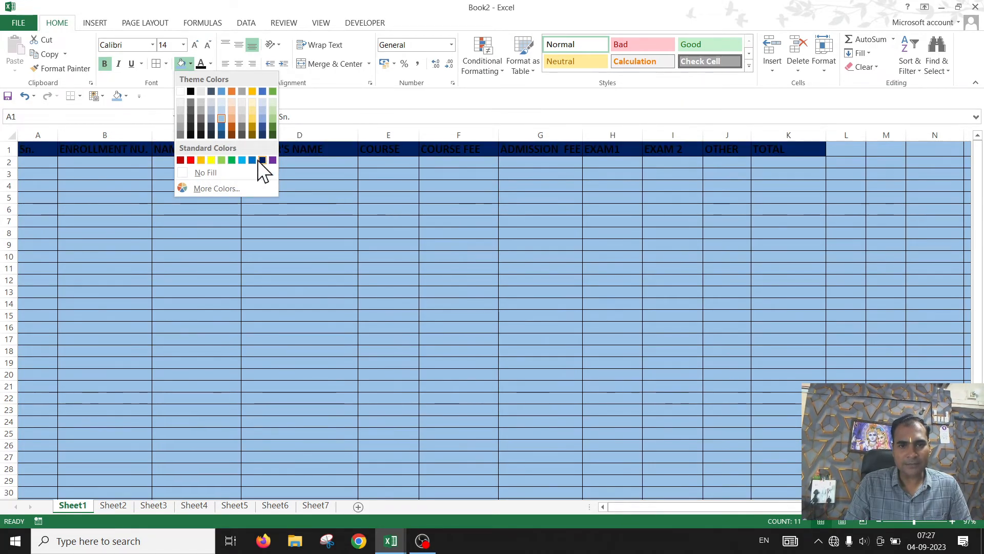
click(212, 160)
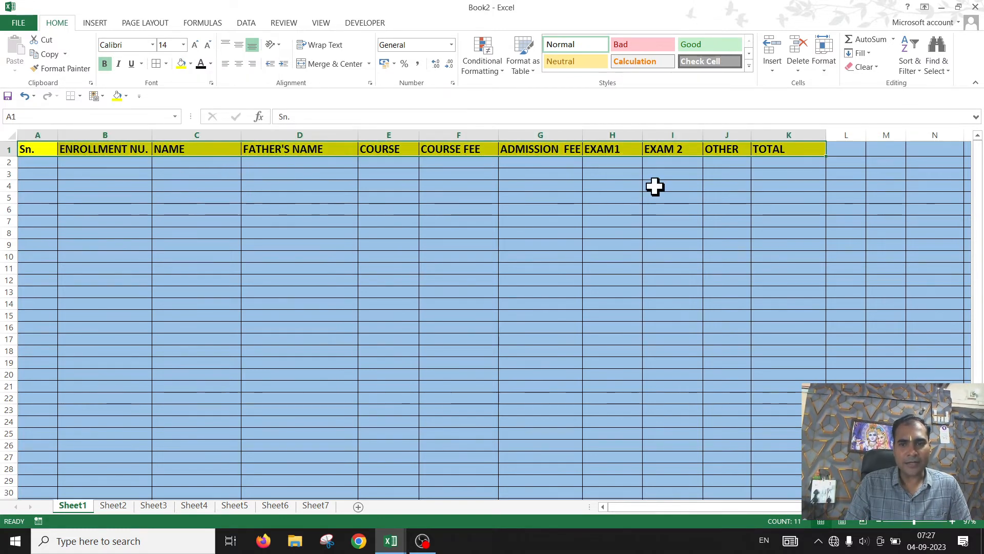
Step: Enter the serial numbers 1 and 2 in cells A2 and A3
drag(483, 299, 485, 295)
click(43, 162)
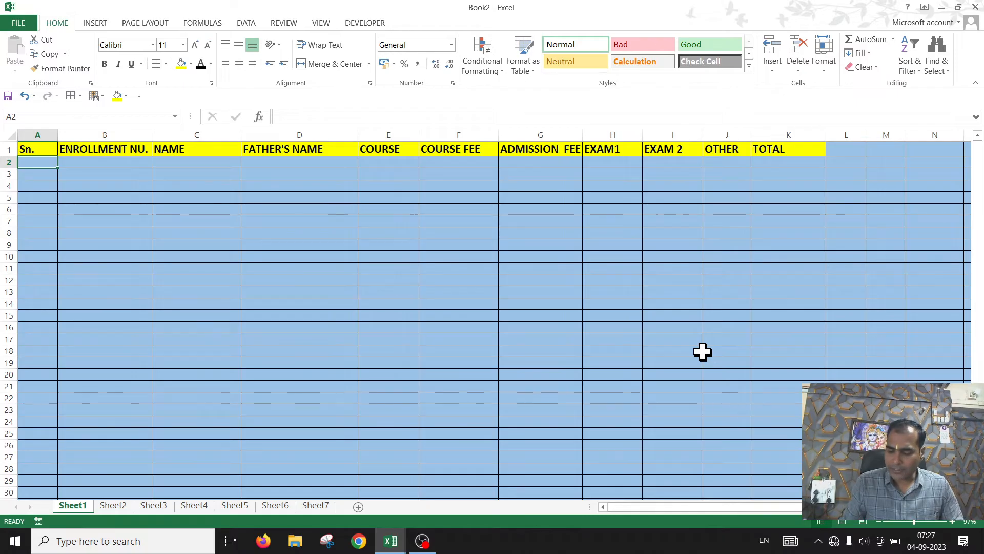
text(1)
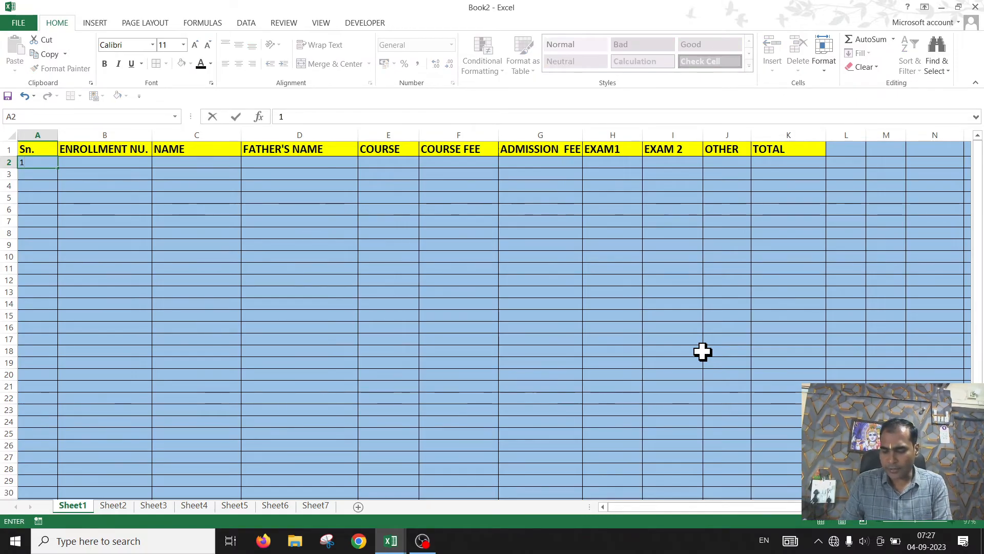
key(Return)
text(2)
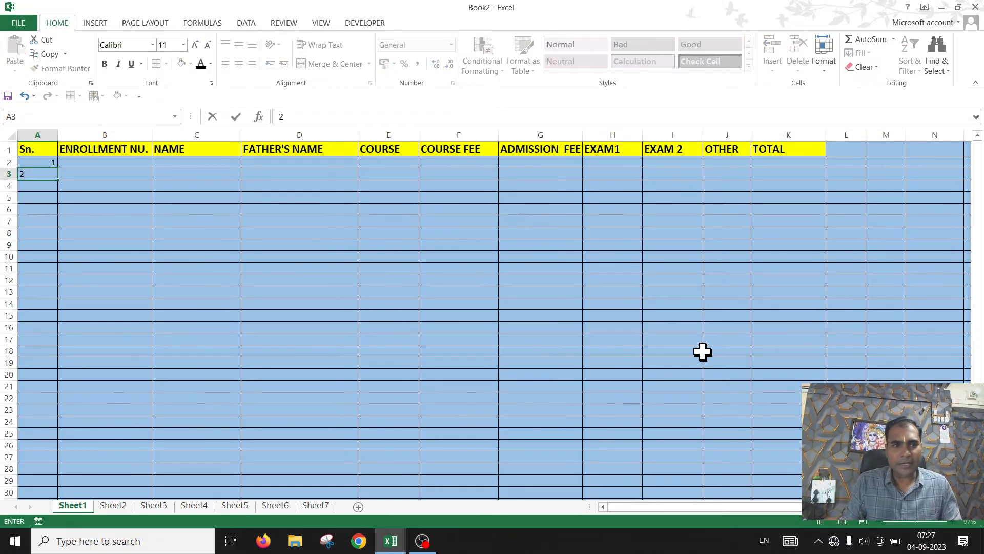
click(383, 355)
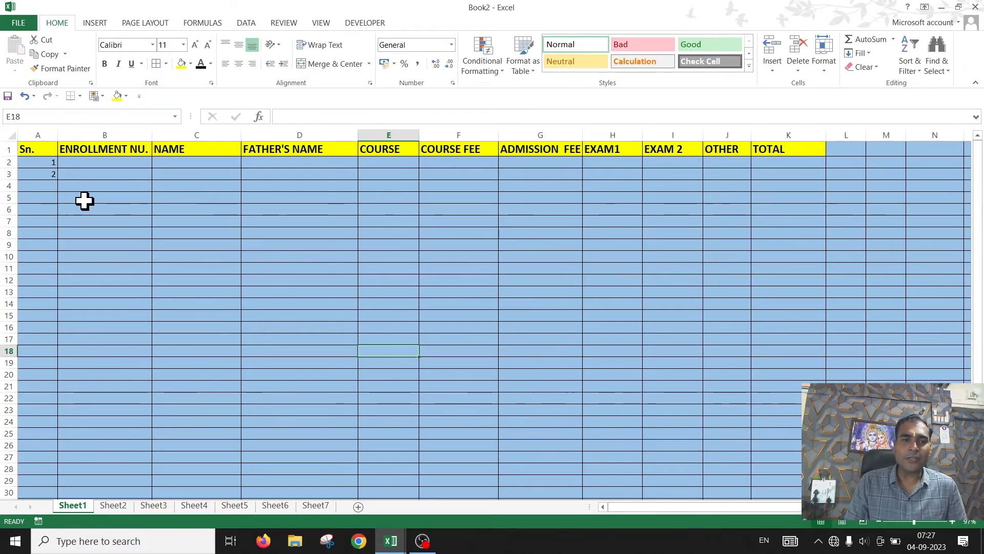
click(131, 185)
click(128, 177)
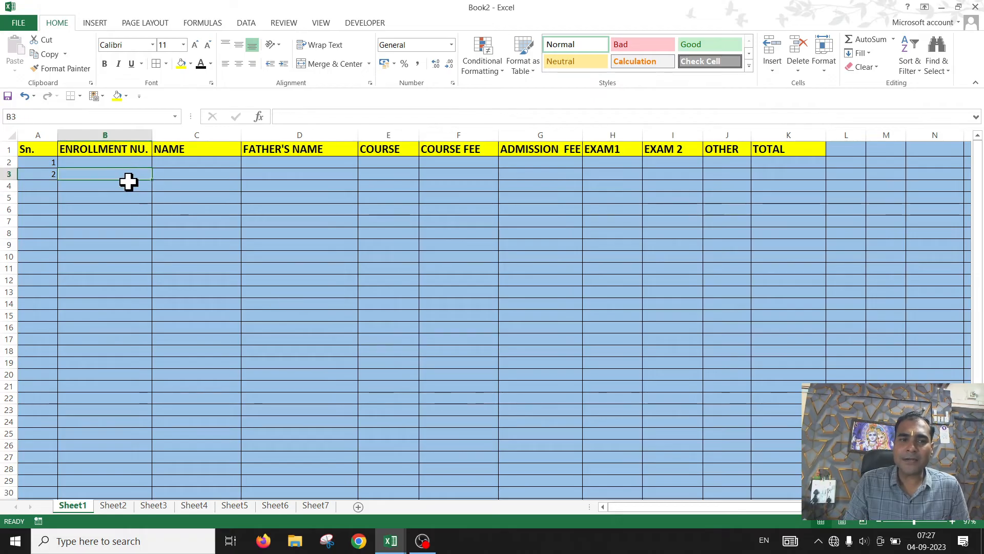
click(46, 173)
text(2)
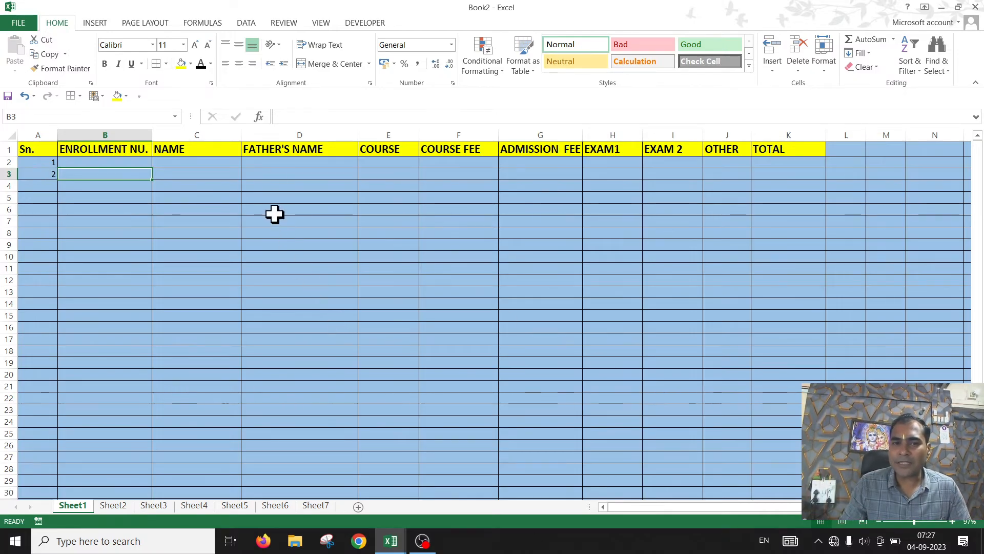
click(283, 174)
Step: Enter 12211 in cells D5 and D6 and clear the contents of D4 through D6
click(285, 198)
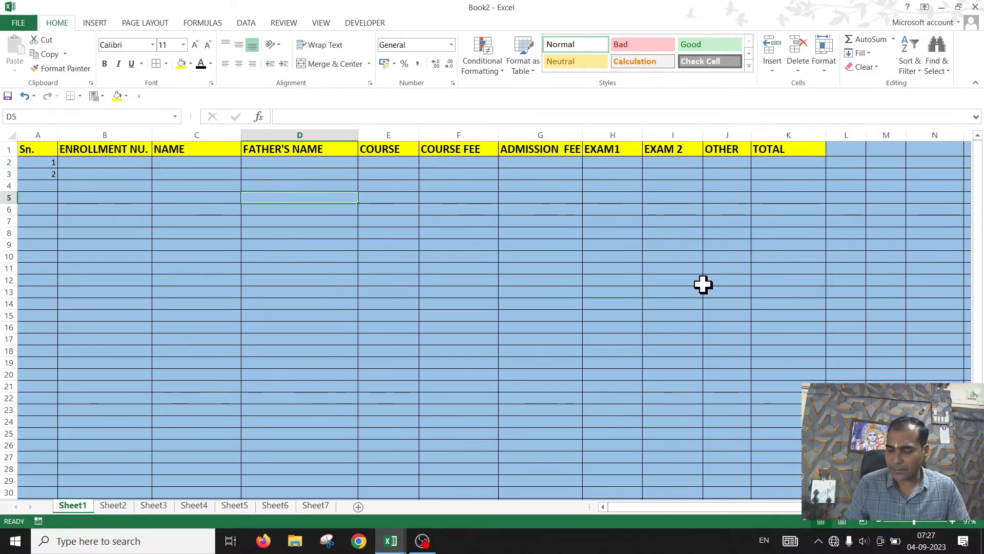
text(12211)
click(402, 326)
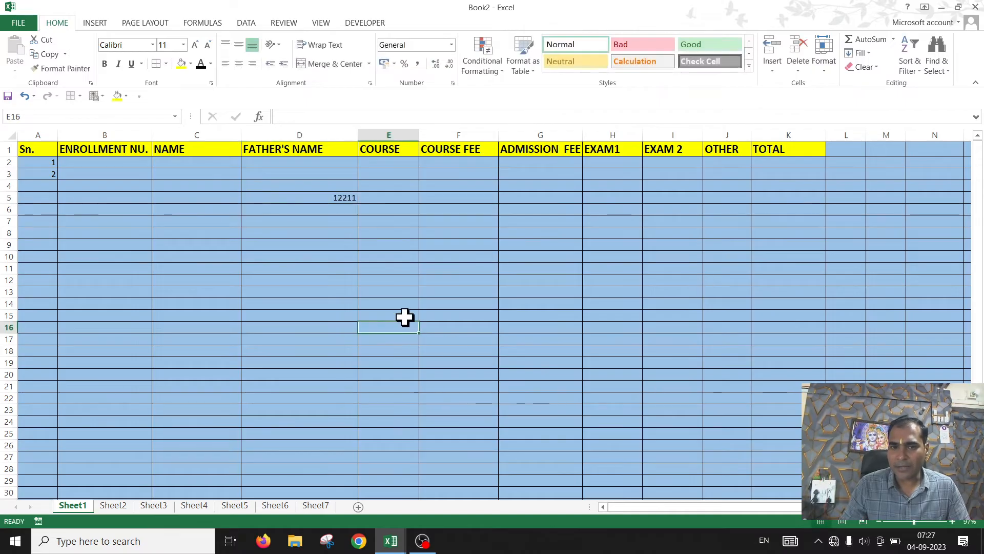
click(339, 209)
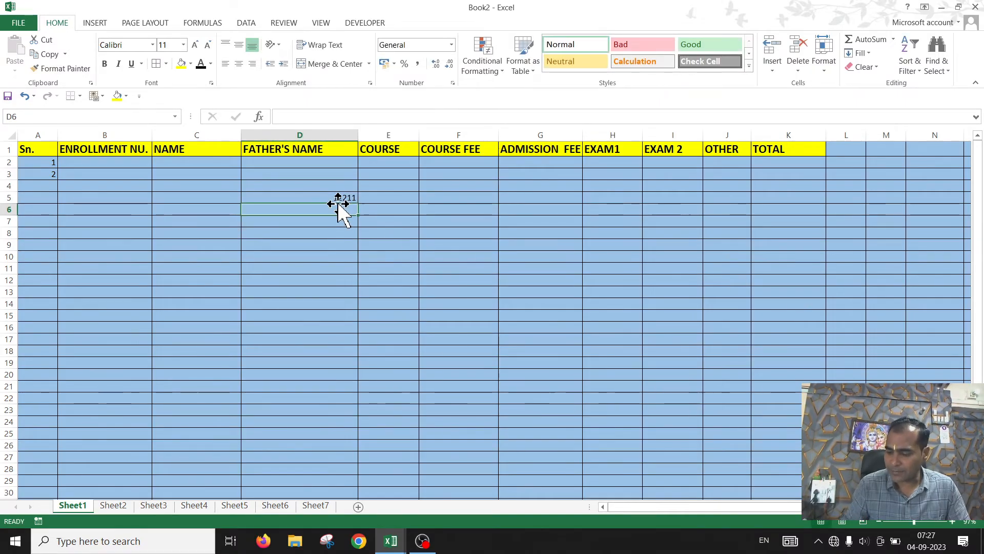
text(12211)
click(432, 352)
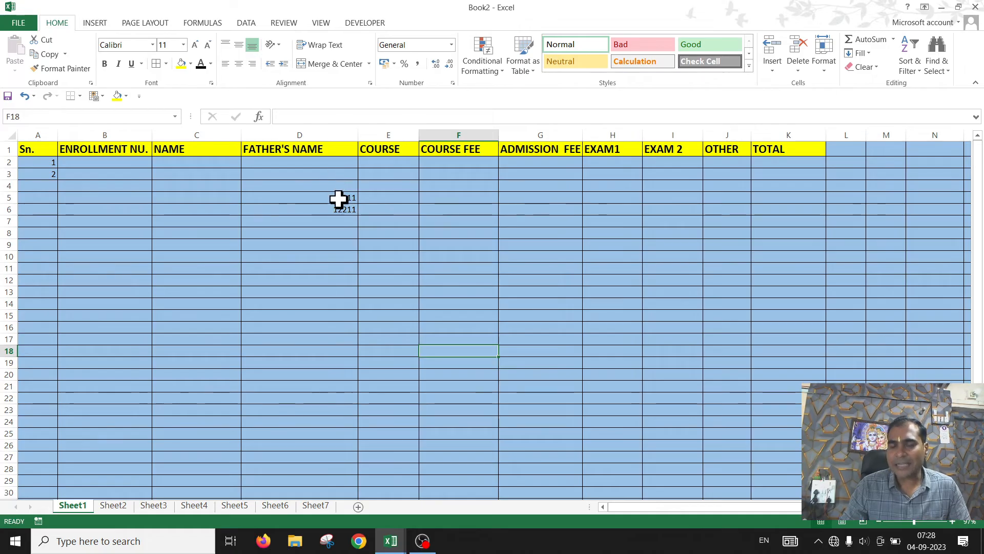
drag(330, 186, 339, 211)
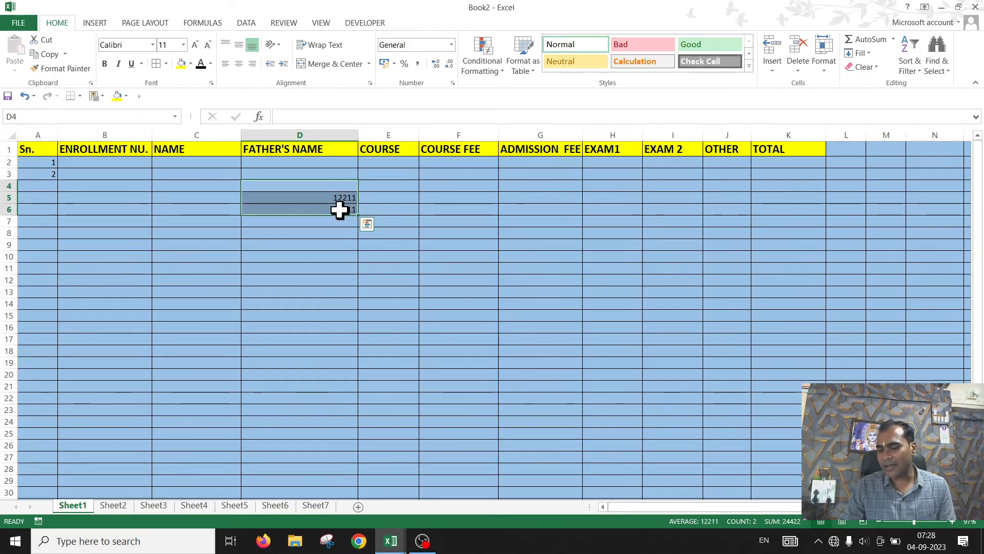
key(Delete)
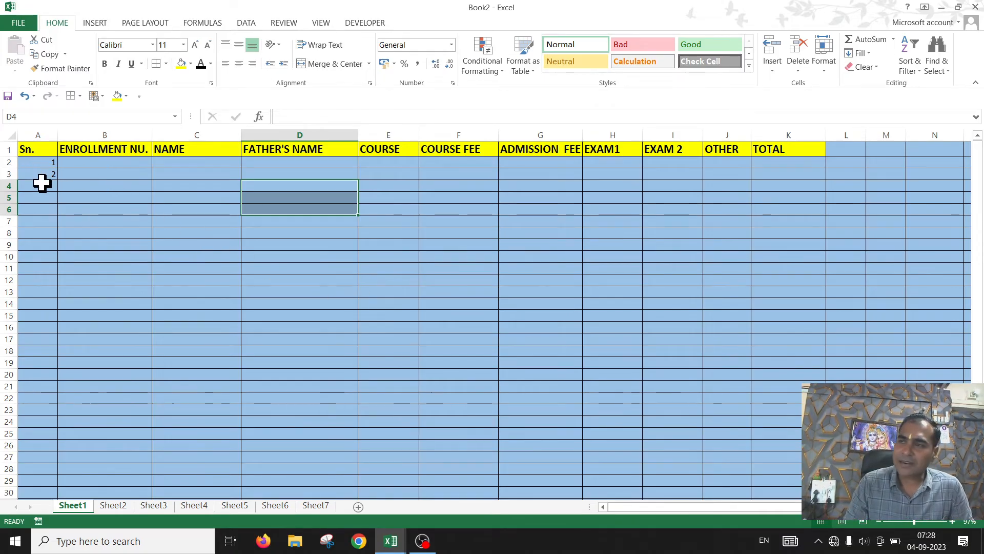
Step: Extend the serial number series down column A to 8 in cell A9
click(36, 151)
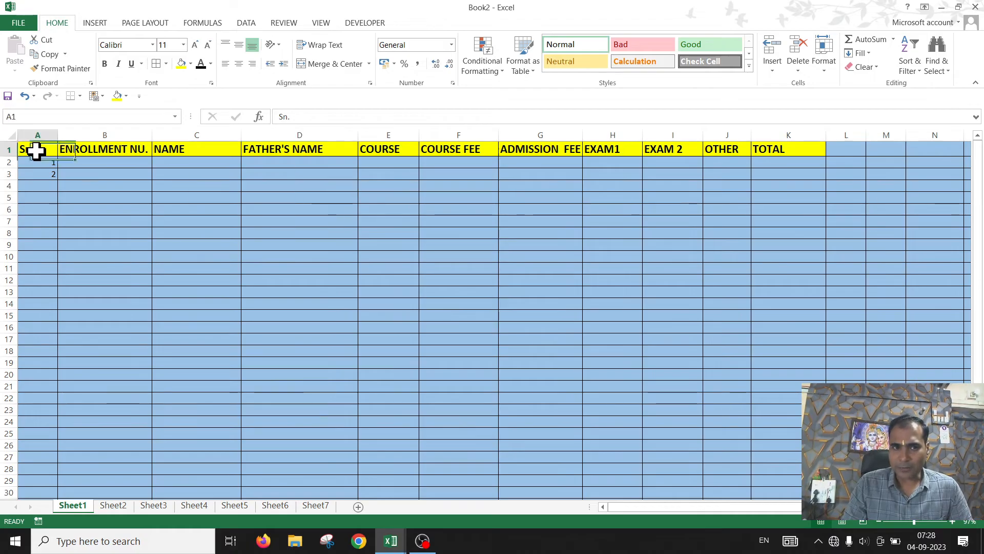
click(36, 185)
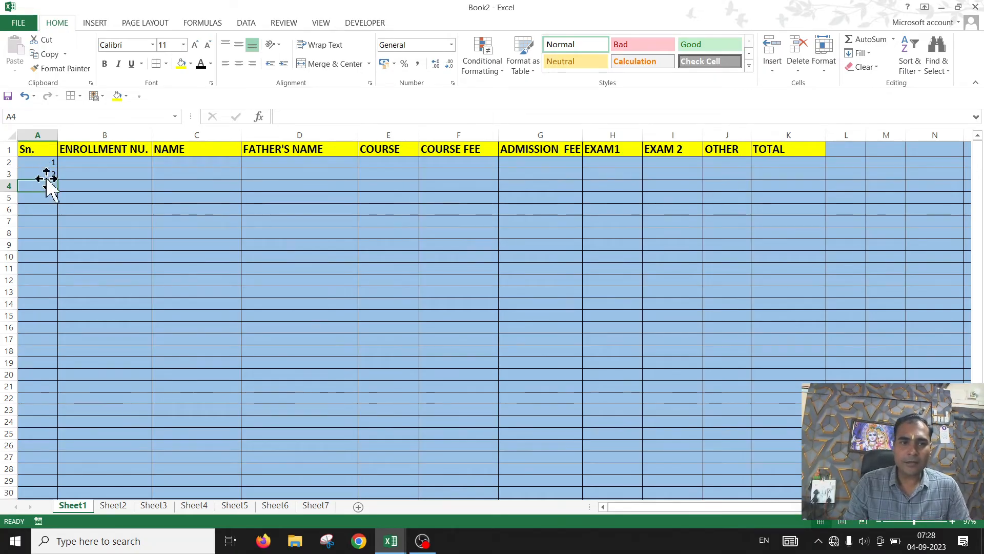
click(45, 163)
drag(45, 163, 55, 245)
drag(54, 269, 54, 451)
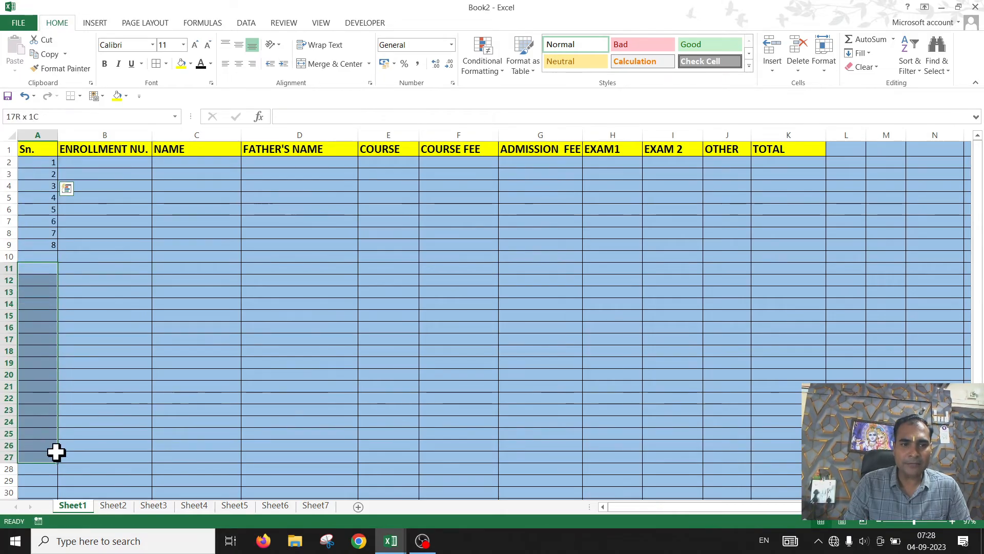
click(34, 161)
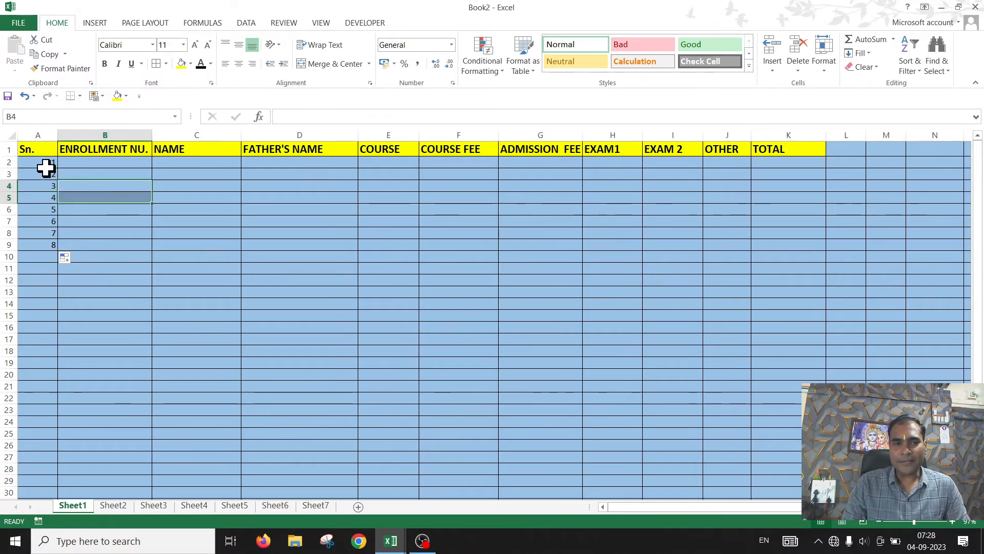
drag(42, 165, 40, 173)
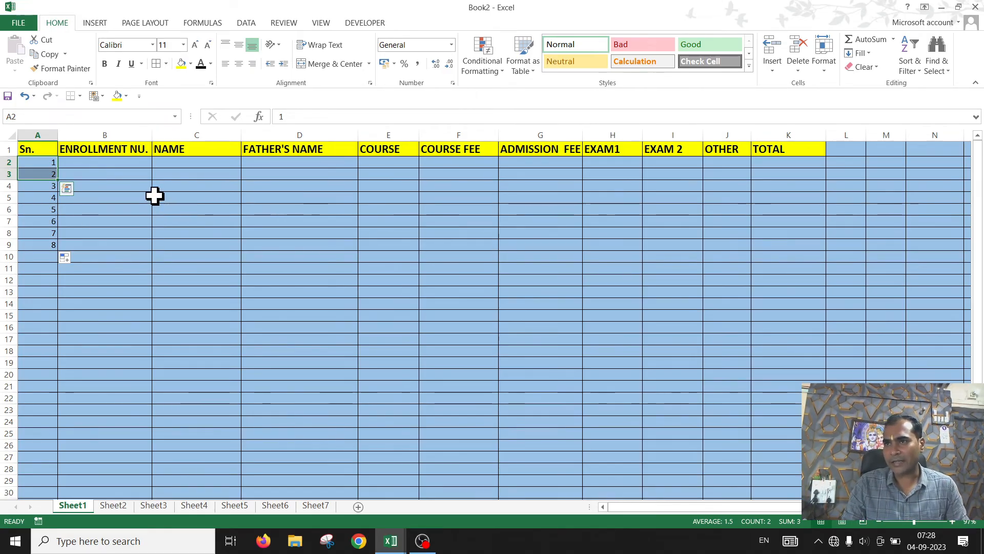
click(168, 197)
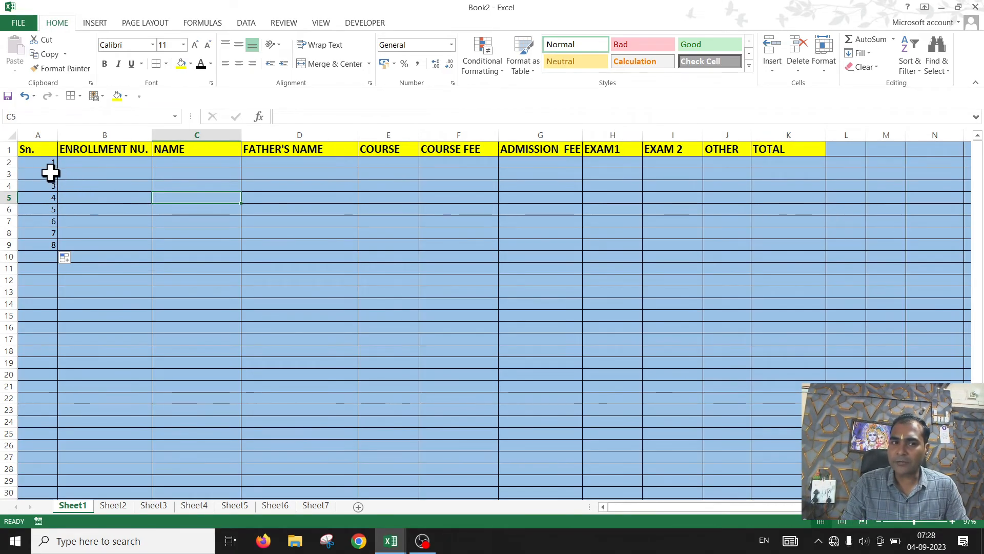
drag(41, 162, 41, 246)
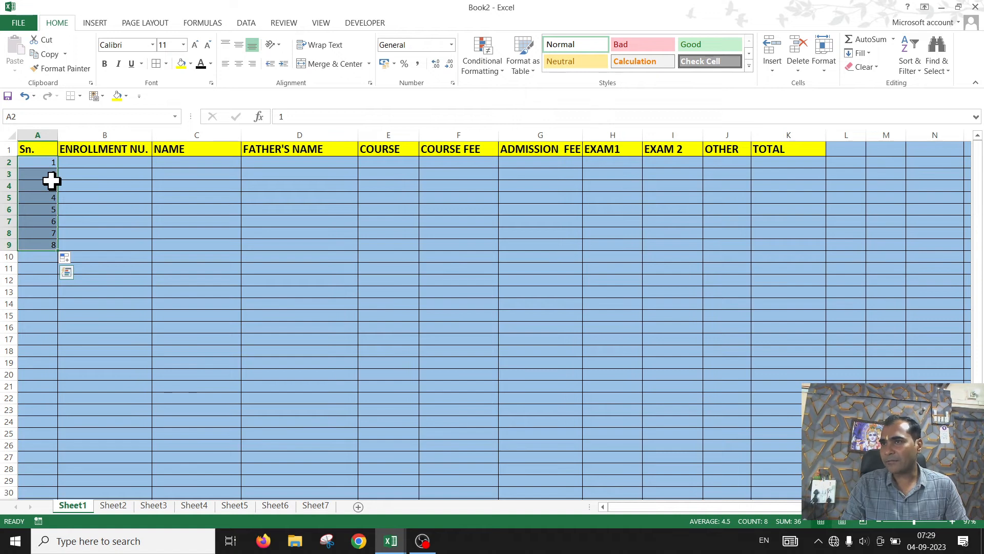
click(195, 212)
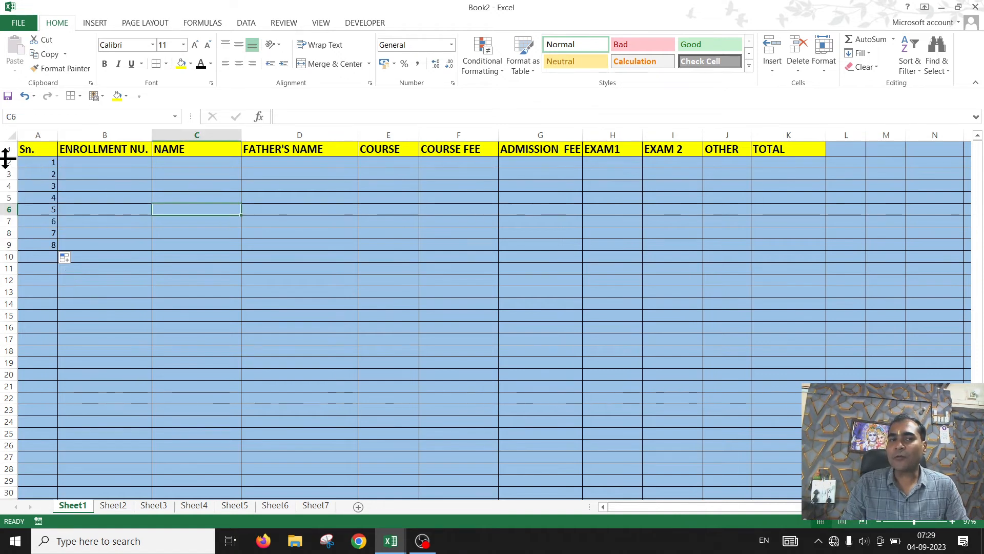
drag(43, 165, 850, 247)
click(388, 210)
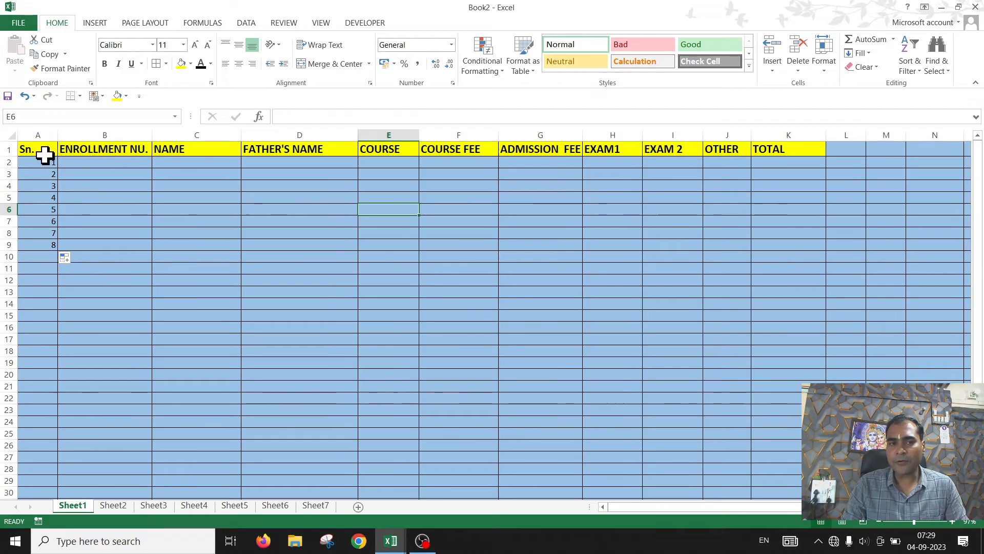
drag(37, 160, 646, 248)
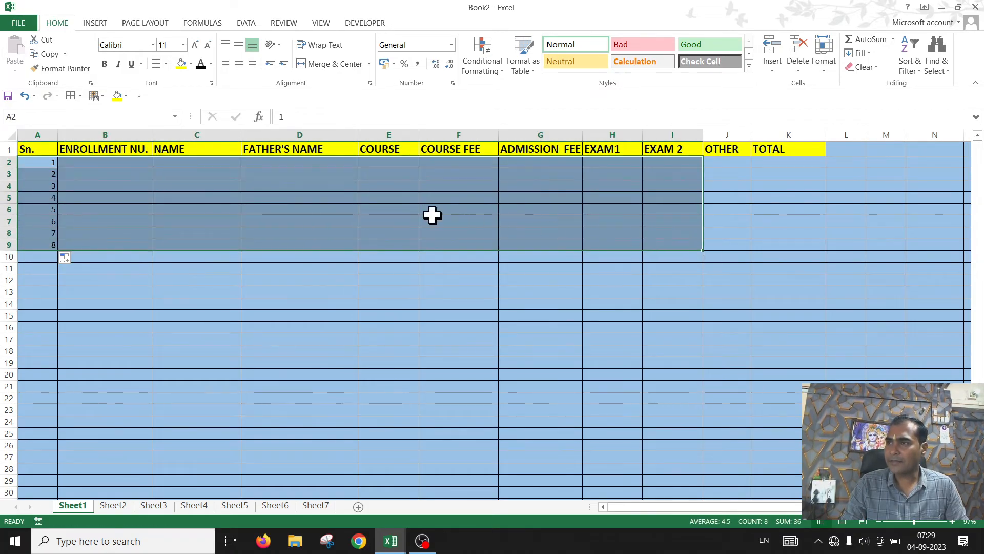
click(350, 221)
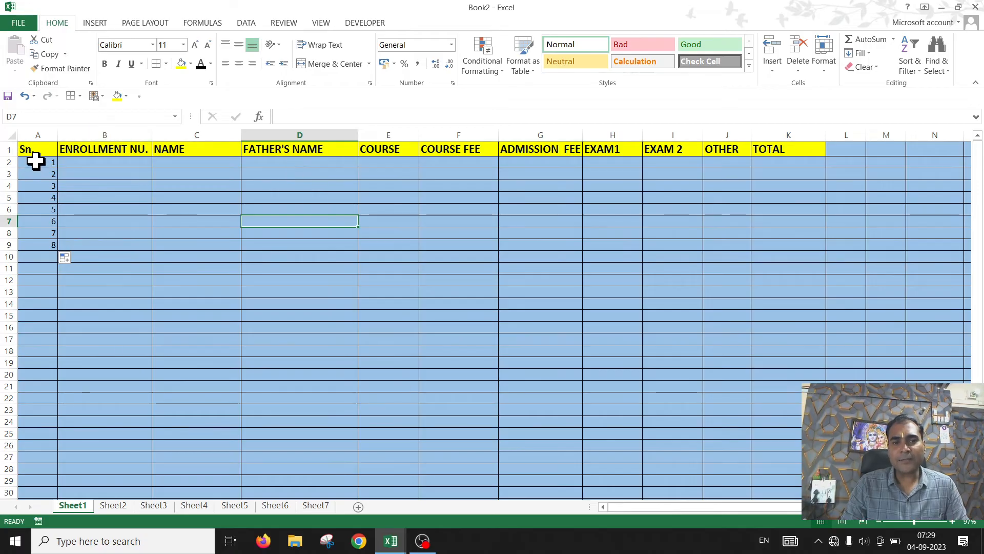
drag(36, 160, 720, 255)
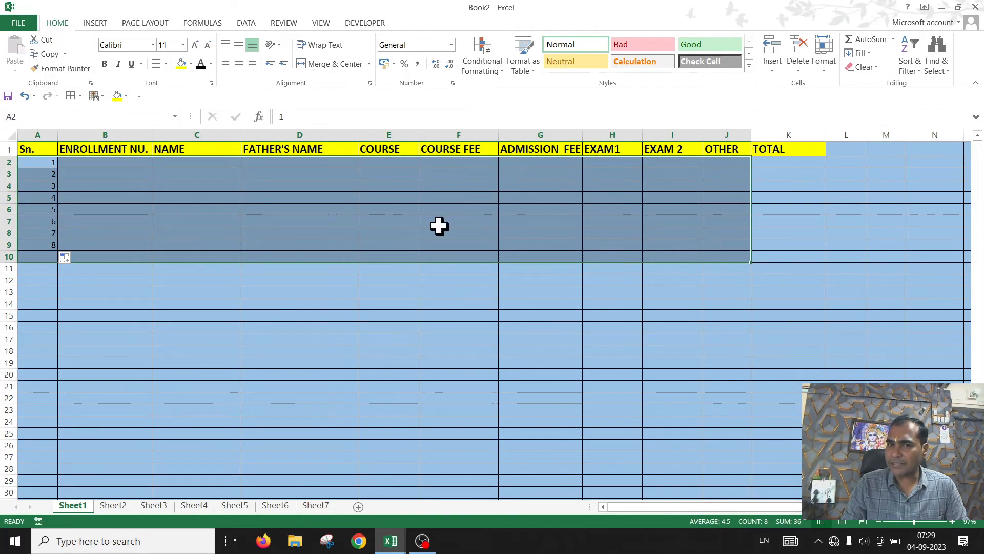
Step: Move the serial numbers in A2:A9 over to column D and back into column A
click(439, 223)
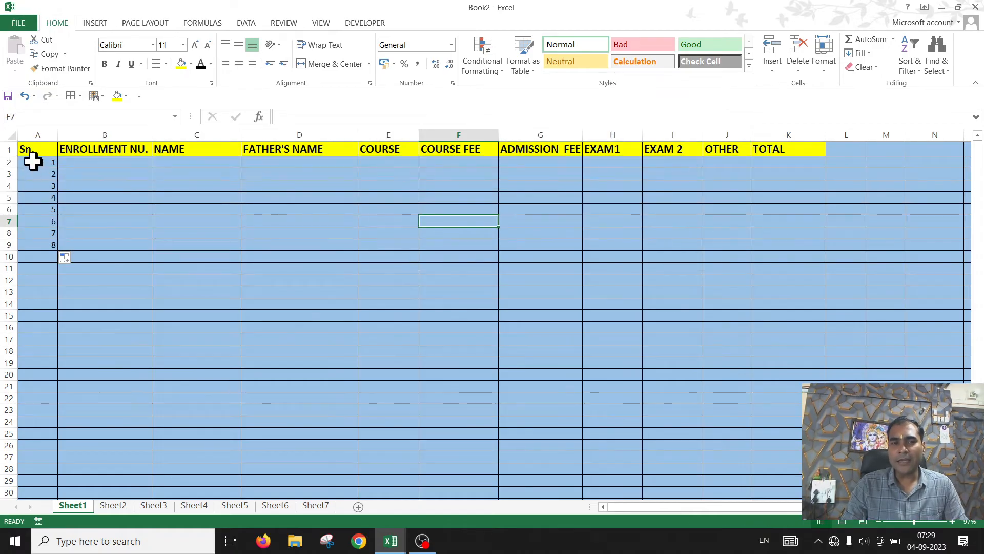
drag(33, 162, 35, 246)
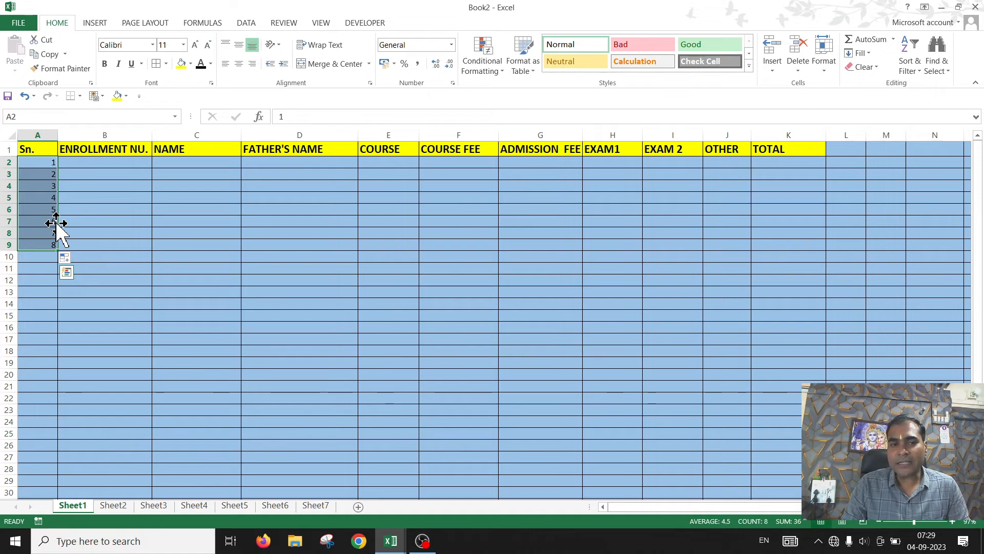
drag(57, 224, 294, 221)
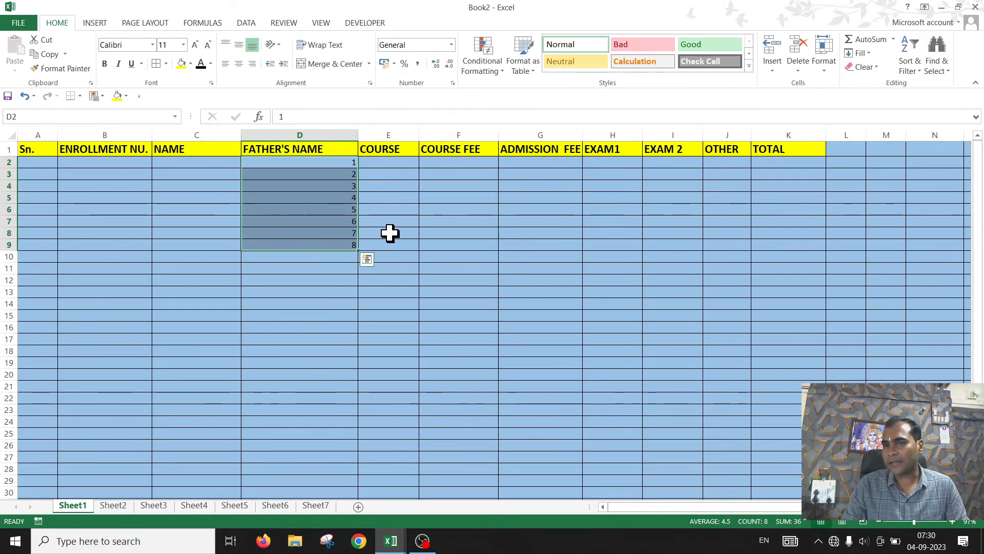
drag(358, 231, 41, 219)
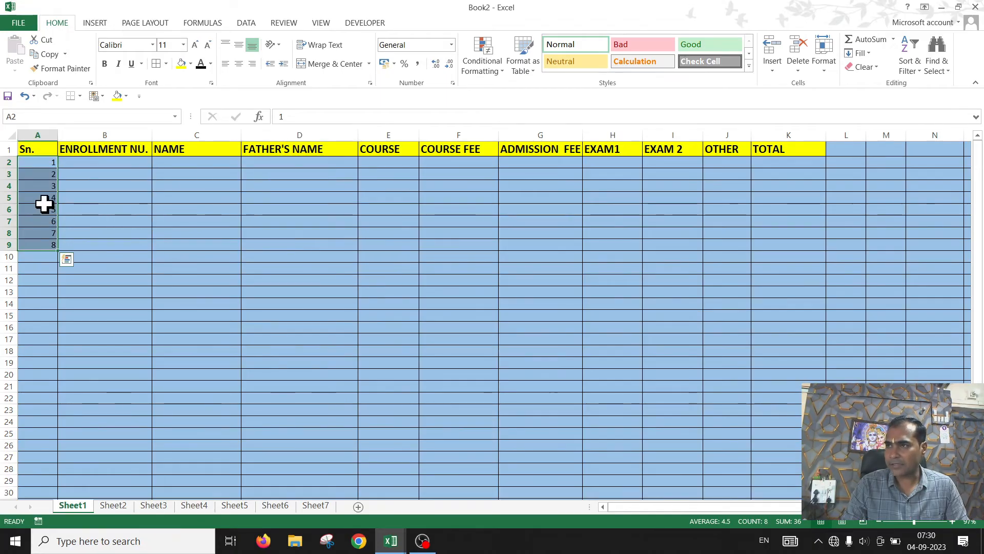
Step: Copy the 1 in cell A2 down column A to row 26
click(152, 201)
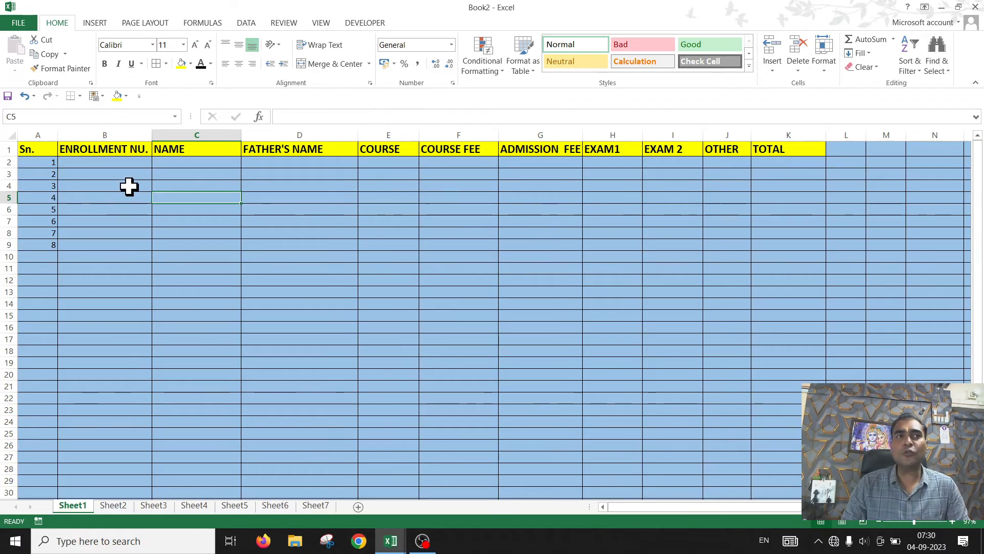
drag(41, 163, 43, 174)
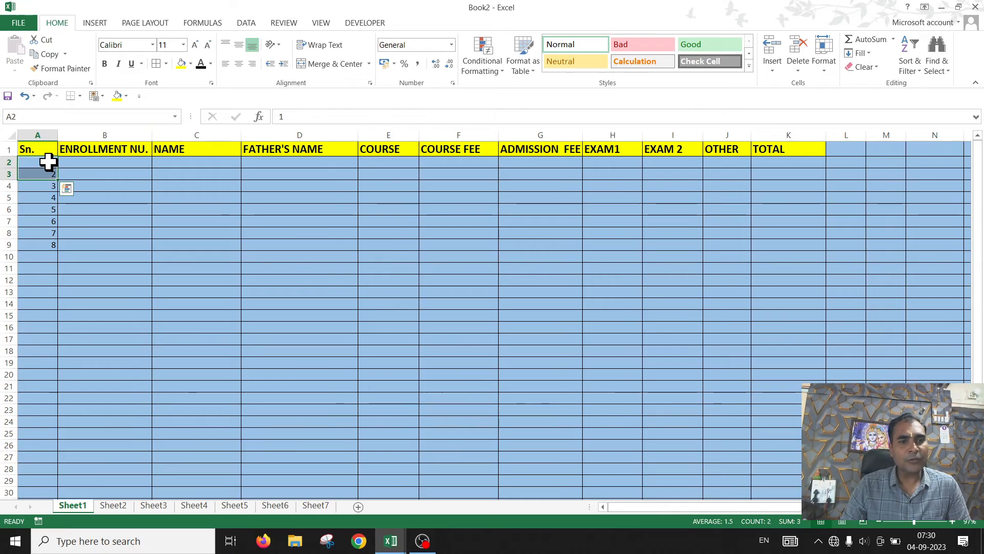
click(109, 199)
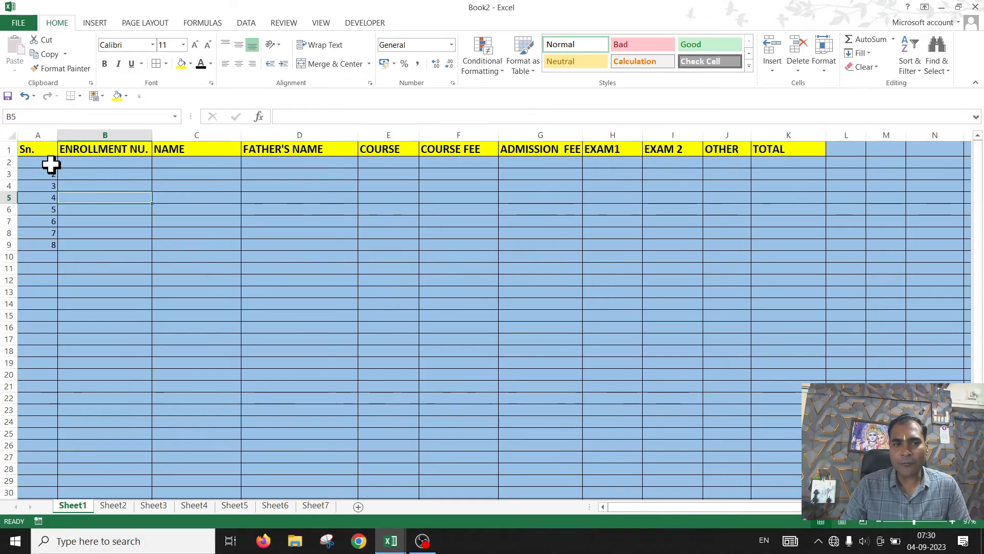
click(50, 164)
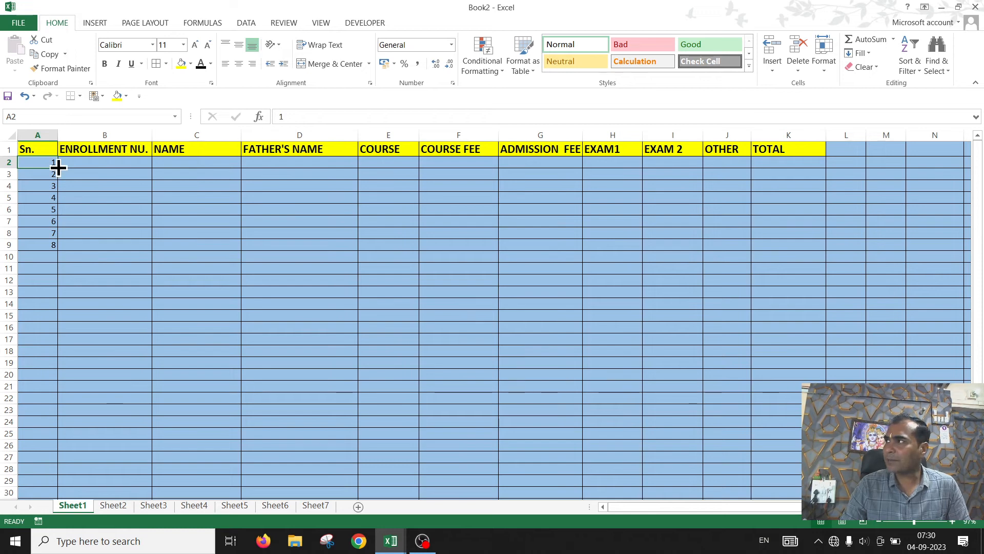
drag(58, 167, 44, 456)
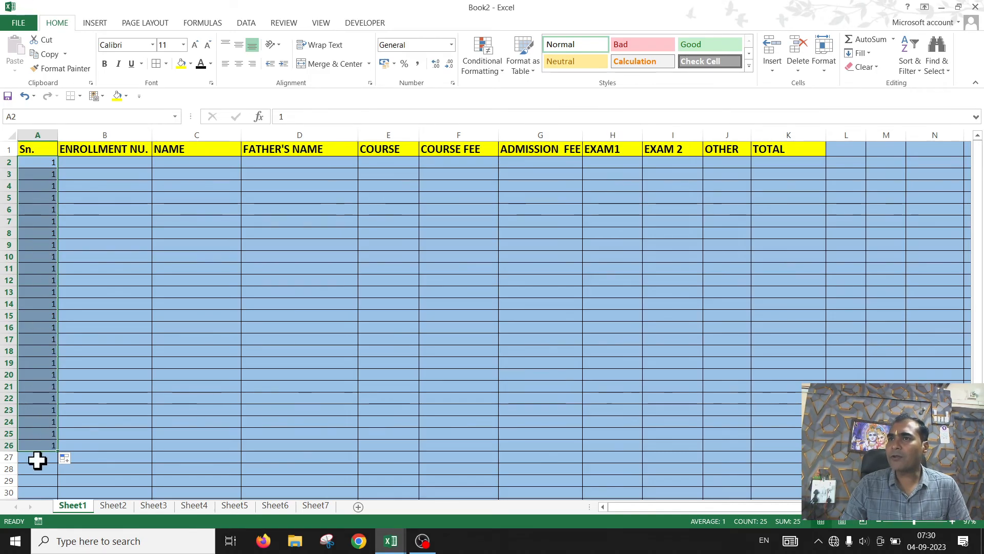
Step: Enter 2 in cell A3 and extend the serial number series down column A to 50
click(43, 162)
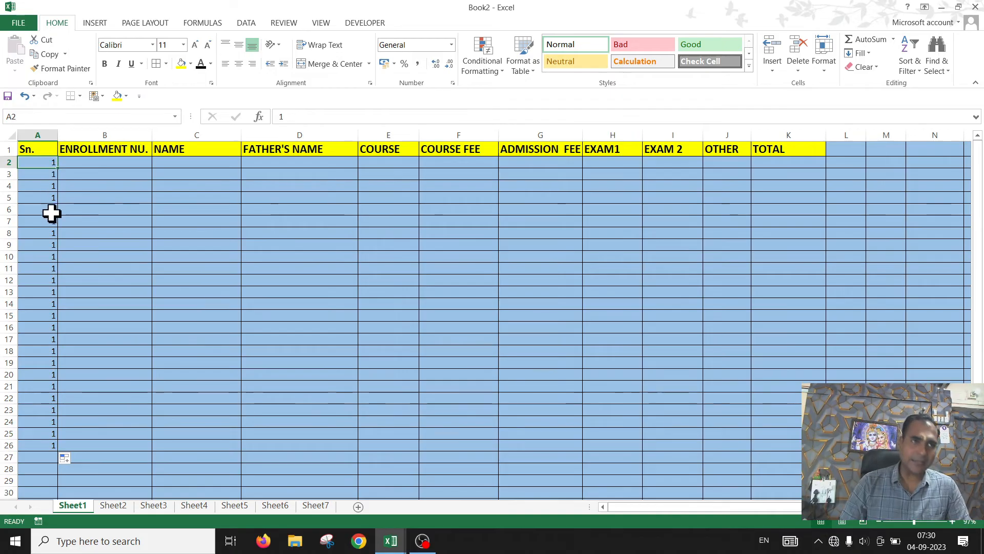
click(37, 175)
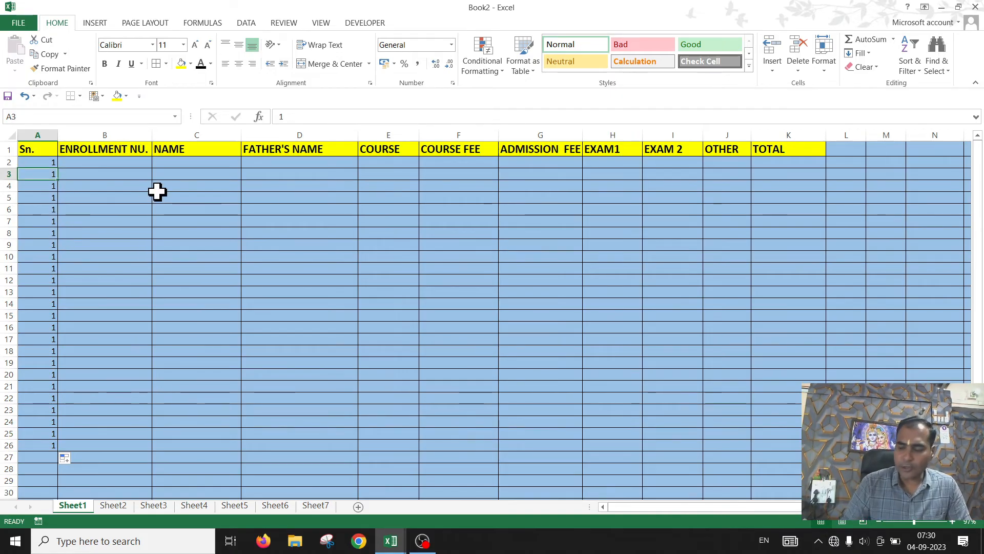
text(2)
key(Return)
click(43, 163)
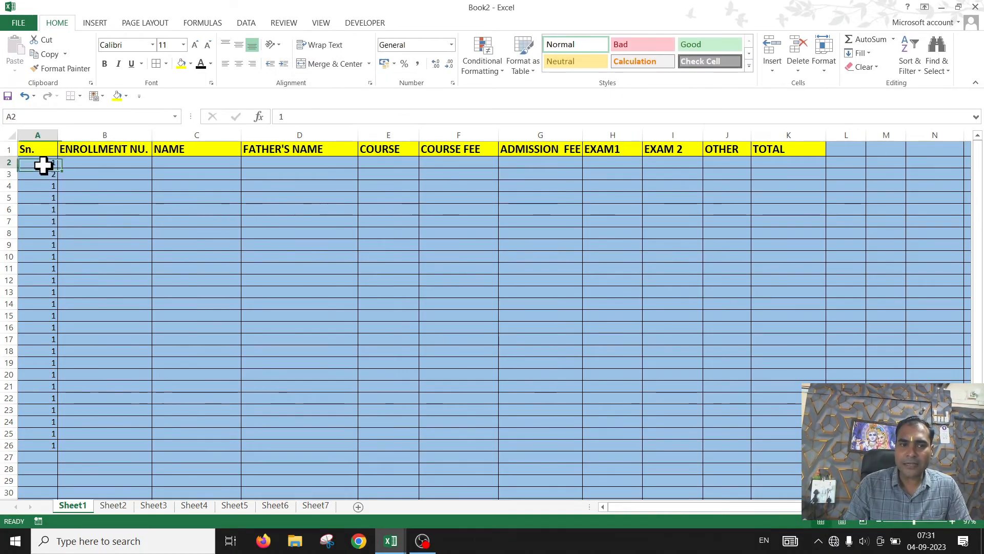
drag(42, 165, 53, 423)
scroll(104, 269, up, 9)
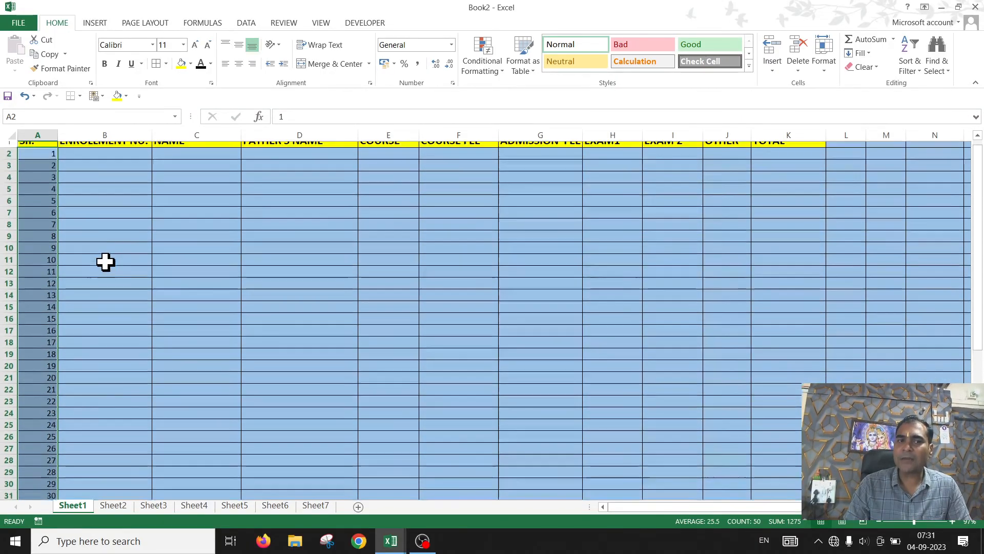
scroll(105, 262, up, 1)
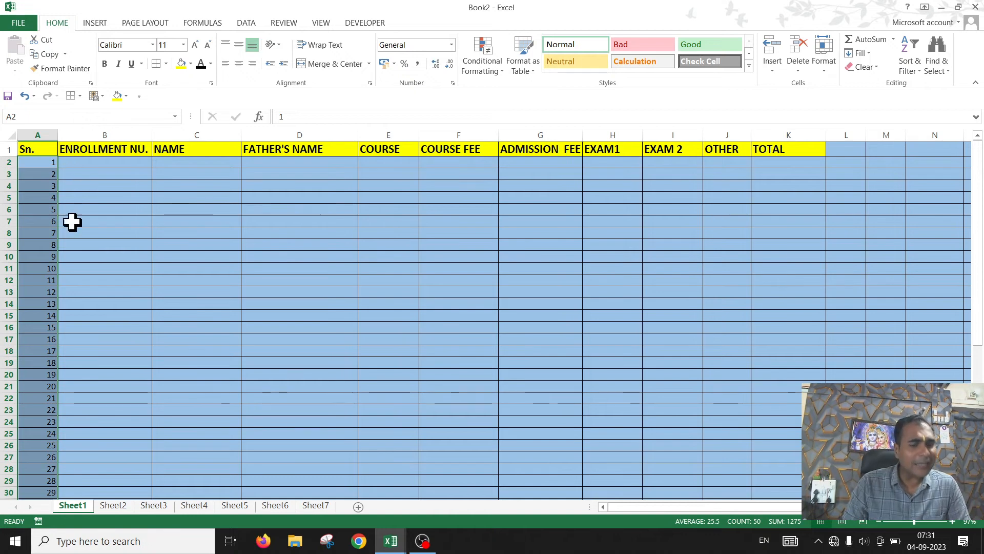
Step: Enter 1 and 4 in cells D4 and D5 and extend that series down to D15
click(128, 162)
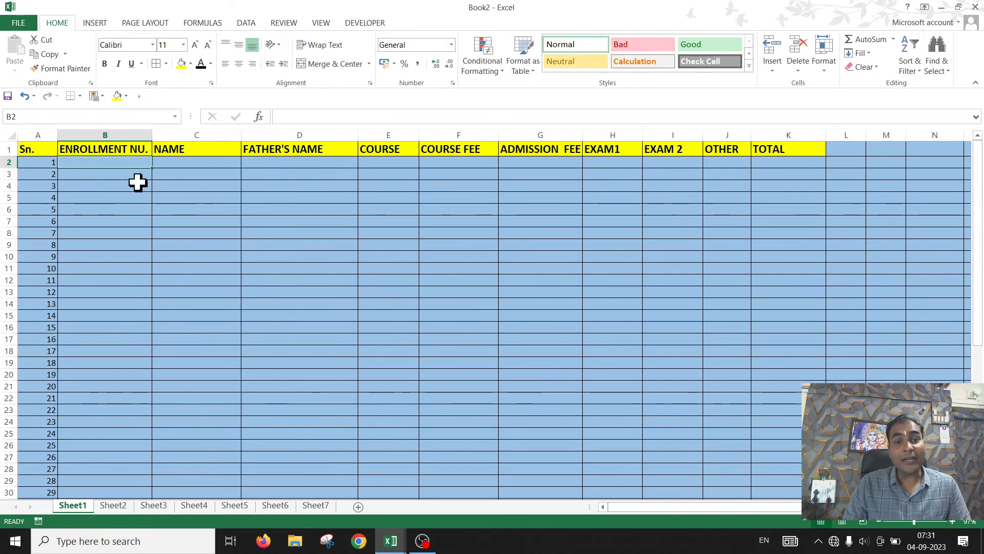
click(288, 188)
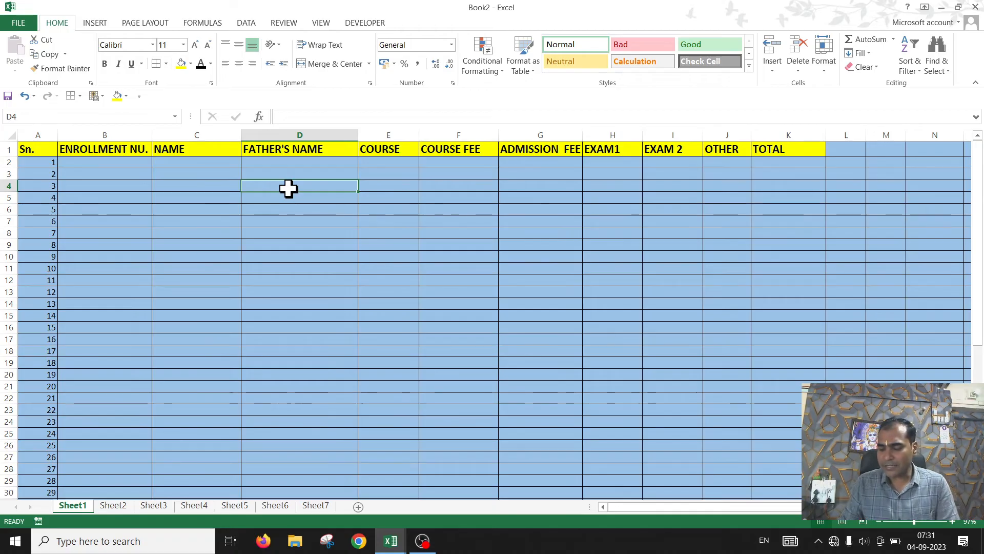
text(1)
key(Return)
text(4)
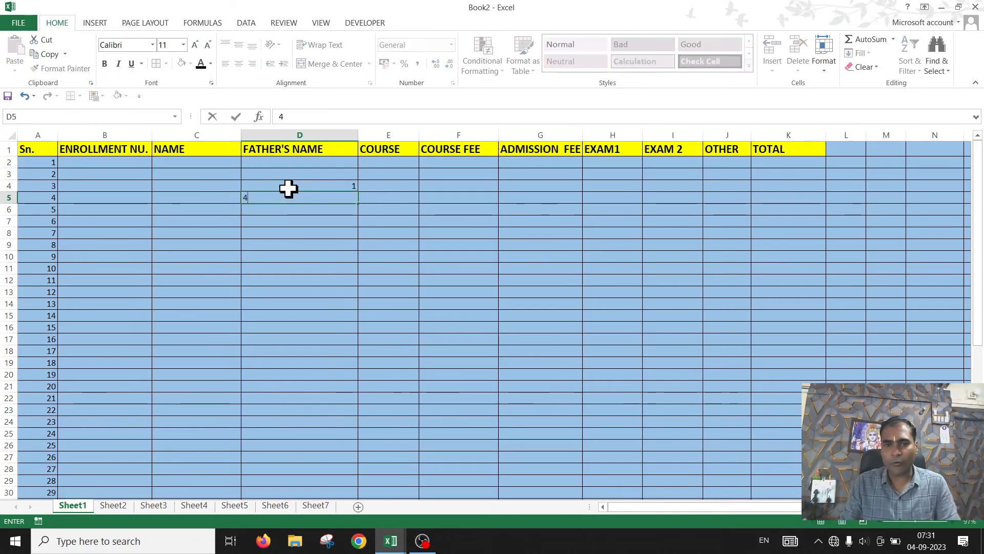
click(373, 302)
drag(341, 188, 350, 199)
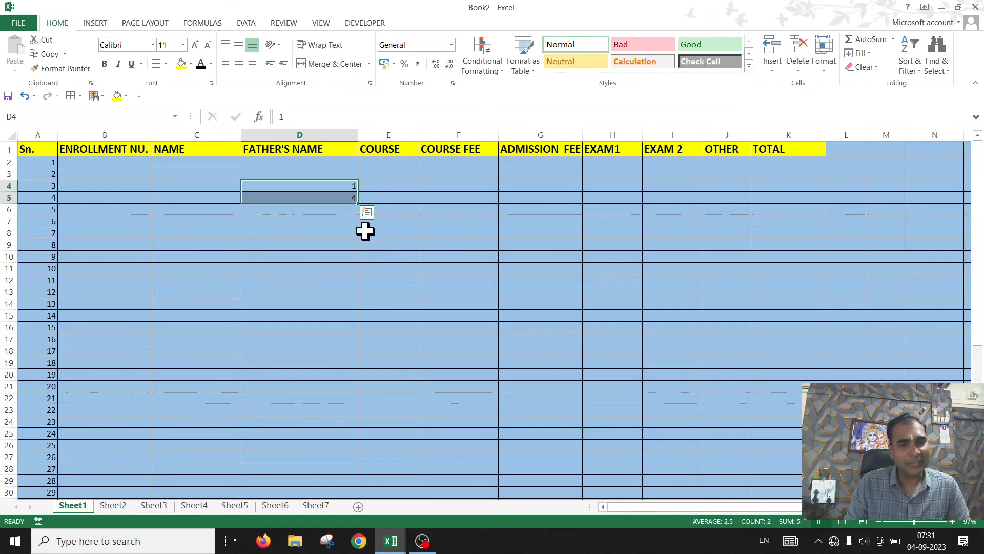
drag(359, 204, 358, 317)
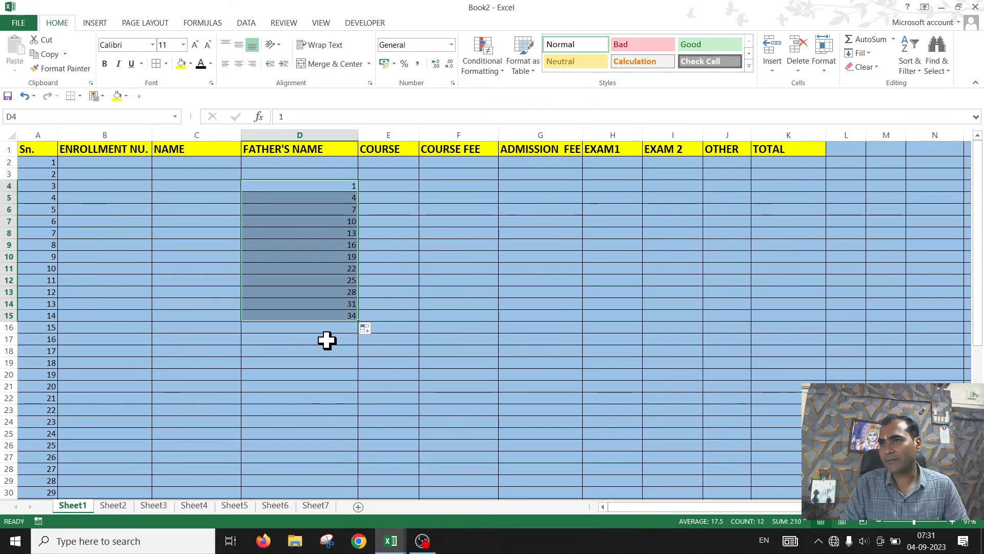
Step: Clear the contents of cells D4 through D14
click(408, 350)
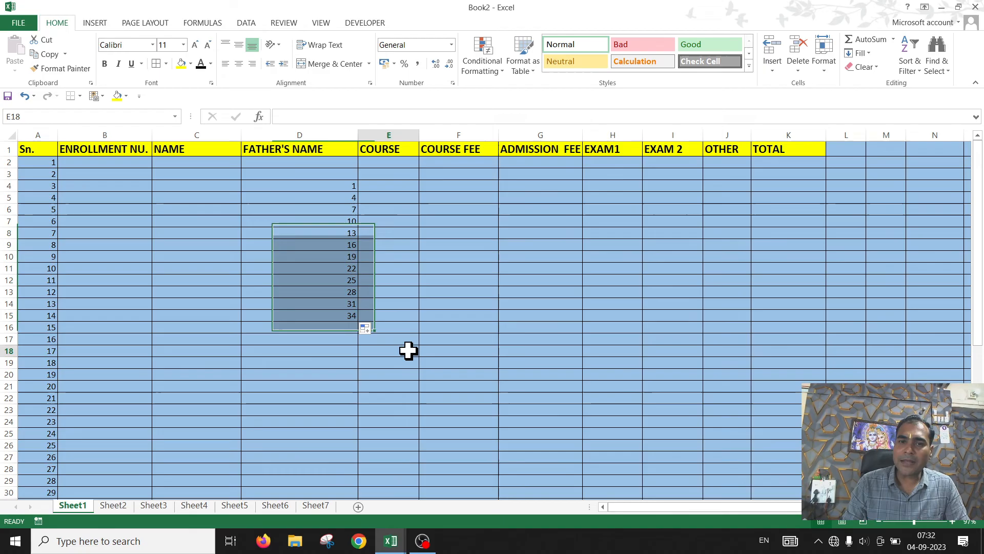
click(311, 188)
drag(323, 193, 325, 306)
key(Delete)
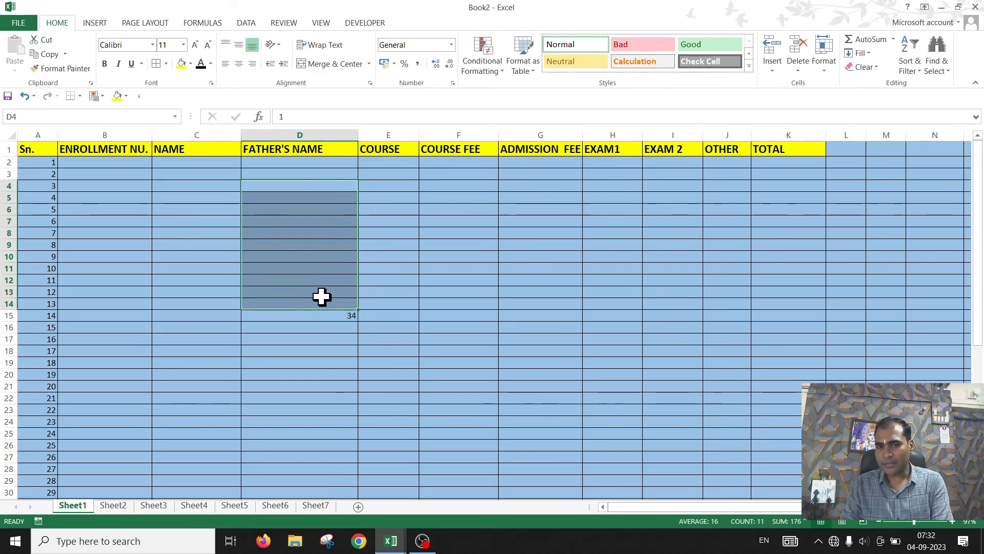
Step: Enter 3 and 2 in cells D4 and D5 and extend the descending series down to D11
click(331, 187)
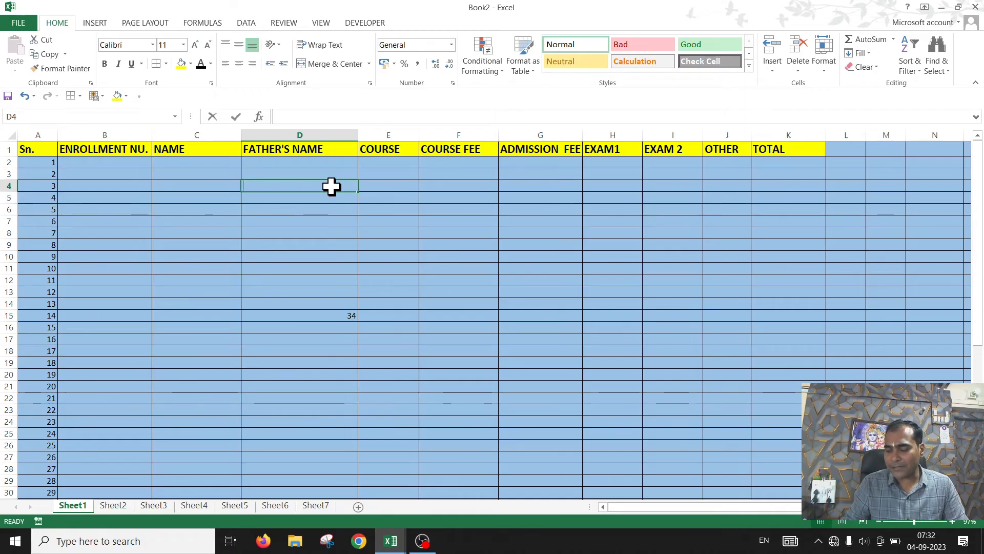
text(3)
key(Return)
text(2)
click(437, 292)
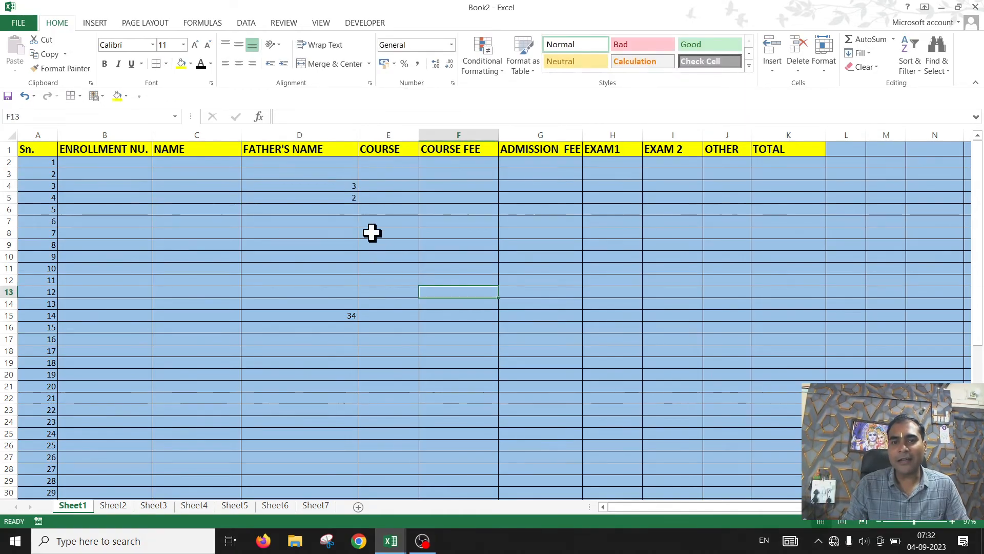
drag(340, 183, 362, 279)
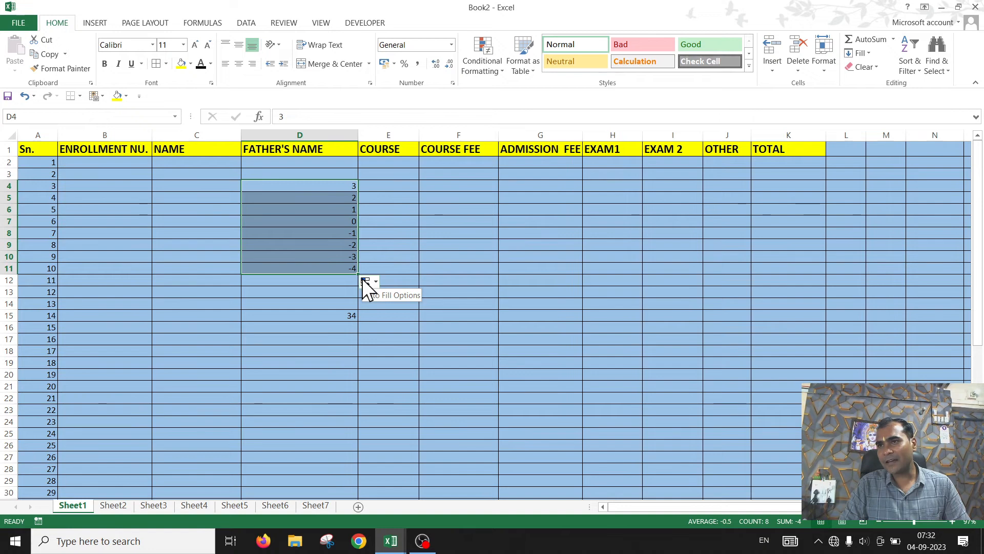
Step: Clear the contents of cells D3 through E18
click(519, 284)
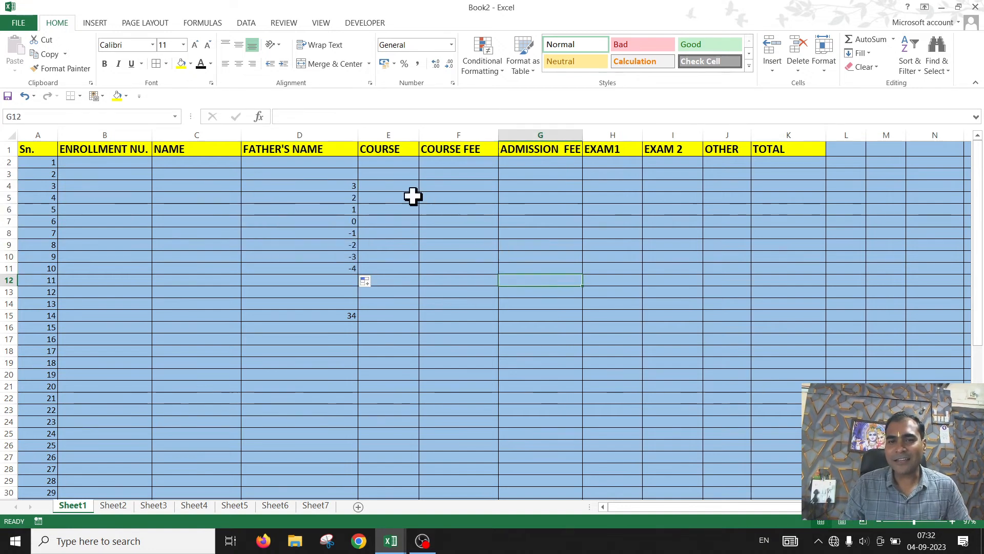
drag(400, 175, 310, 347)
key(Delete)
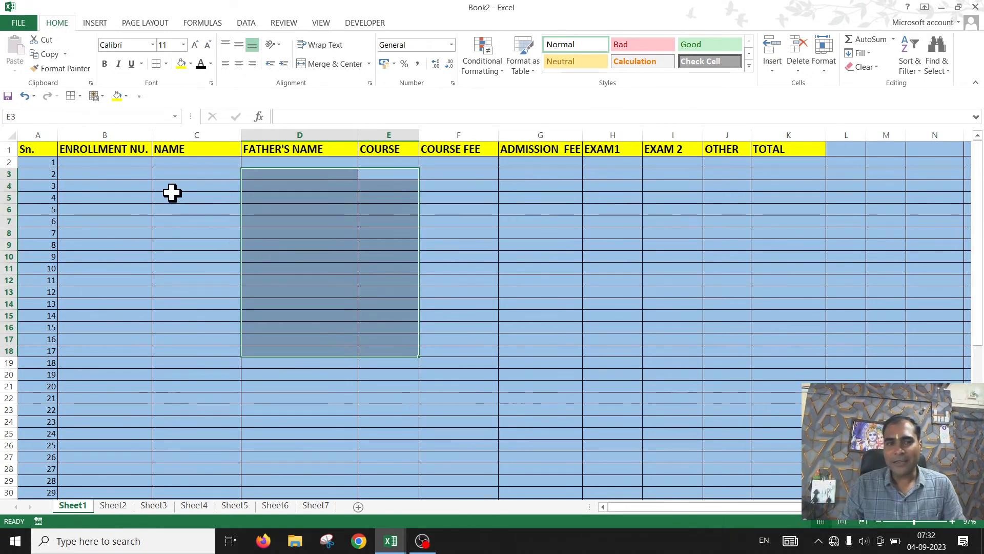
Step: Enter A-110 in cell B3 and extend the enrollment numbers down to A-122 in B15
click(107, 176)
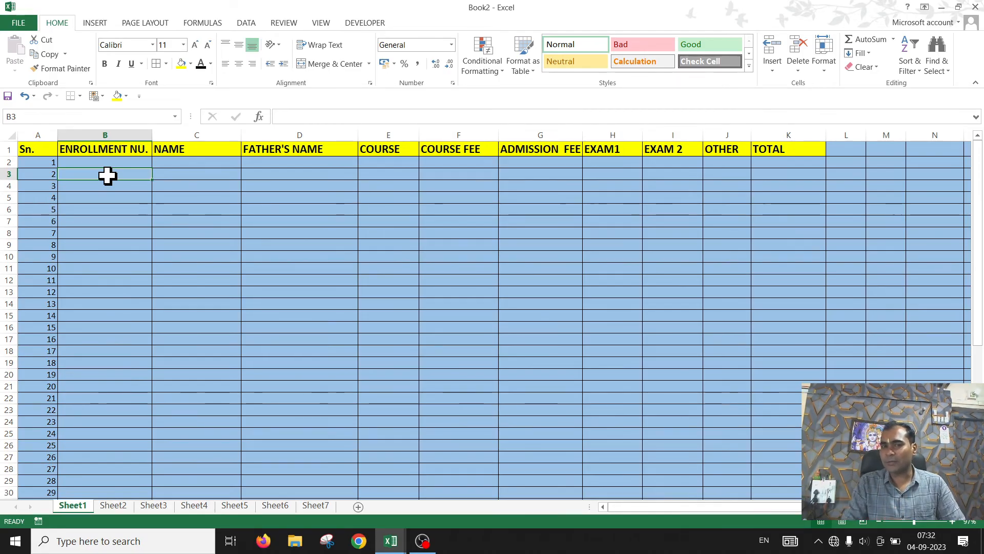
text(A)
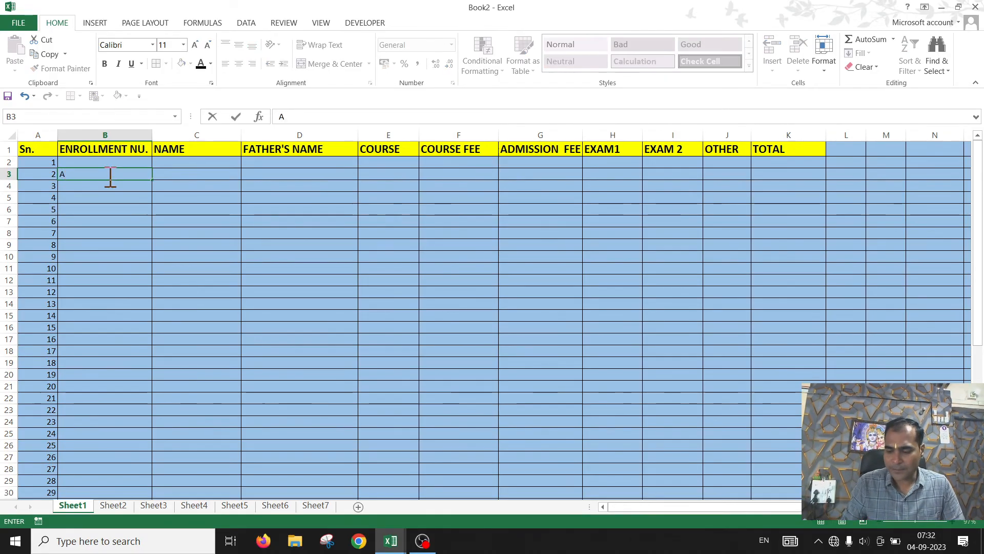
text(-110)
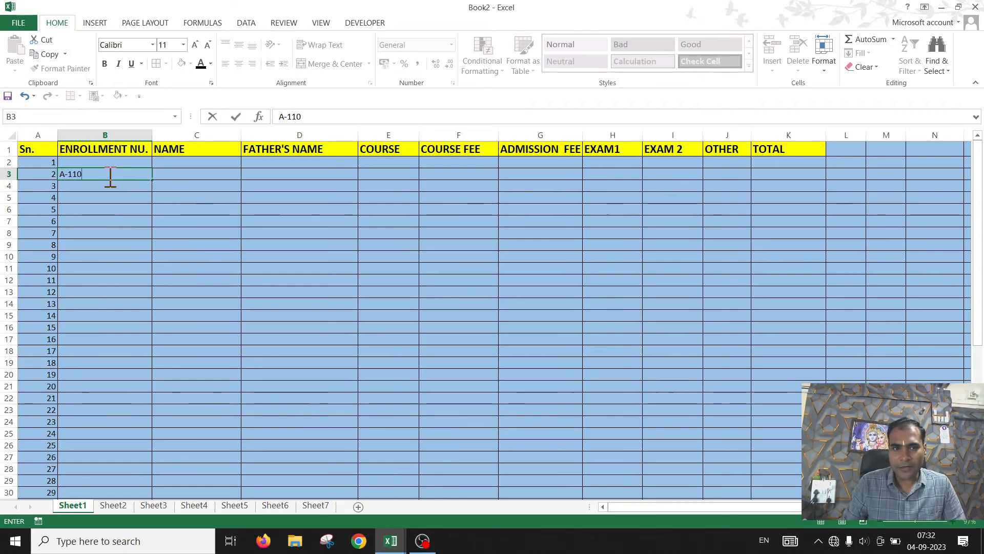
click(177, 228)
click(94, 176)
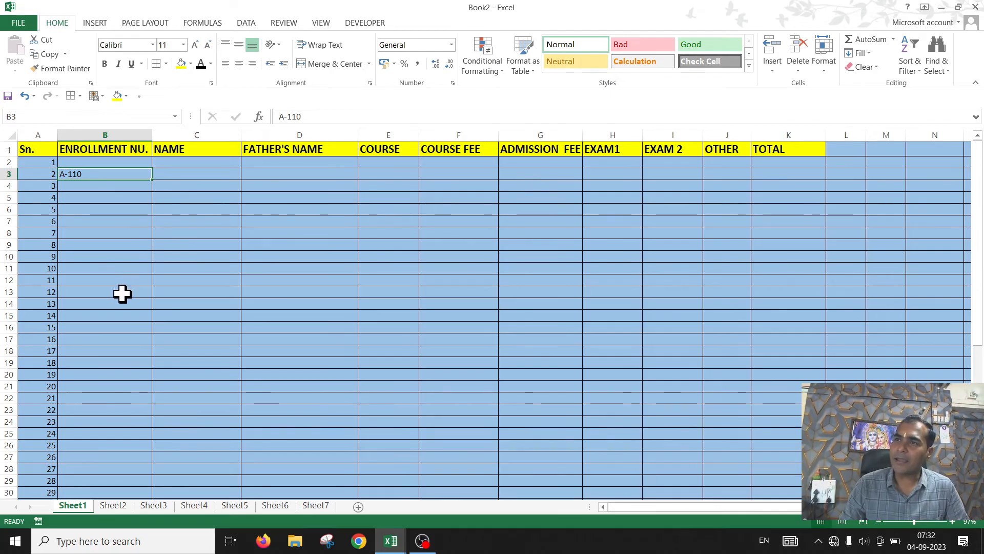
drag(152, 180, 150, 317)
drag(140, 388, 147, 400)
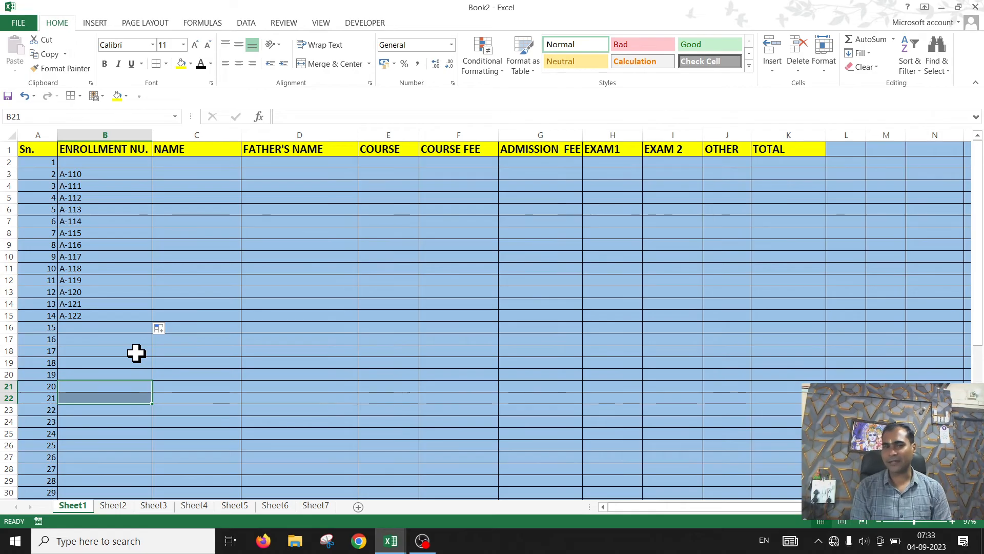
Step: Clear the enrollment numbers in cells B3 through B15
drag(128, 178, 106, 318)
key(Delete)
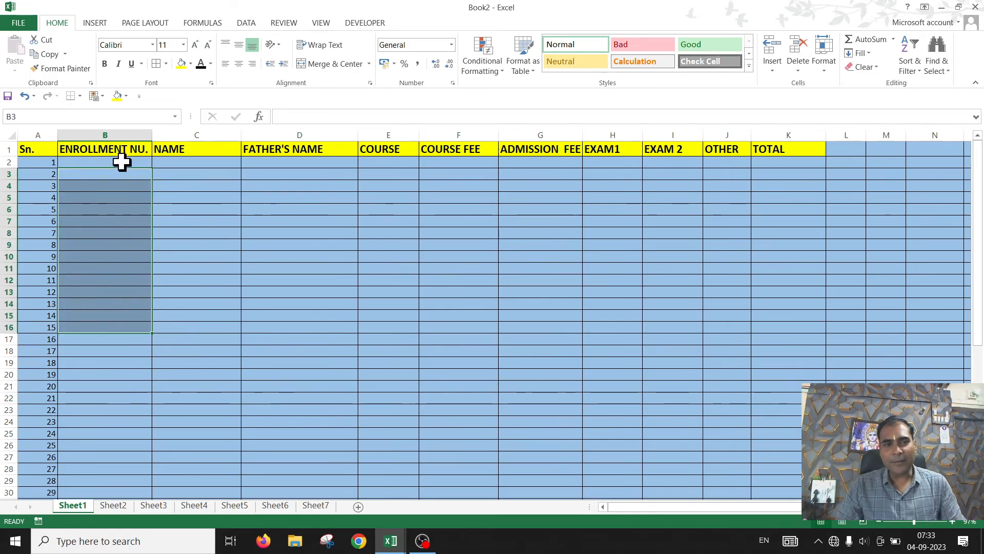
click(100, 163)
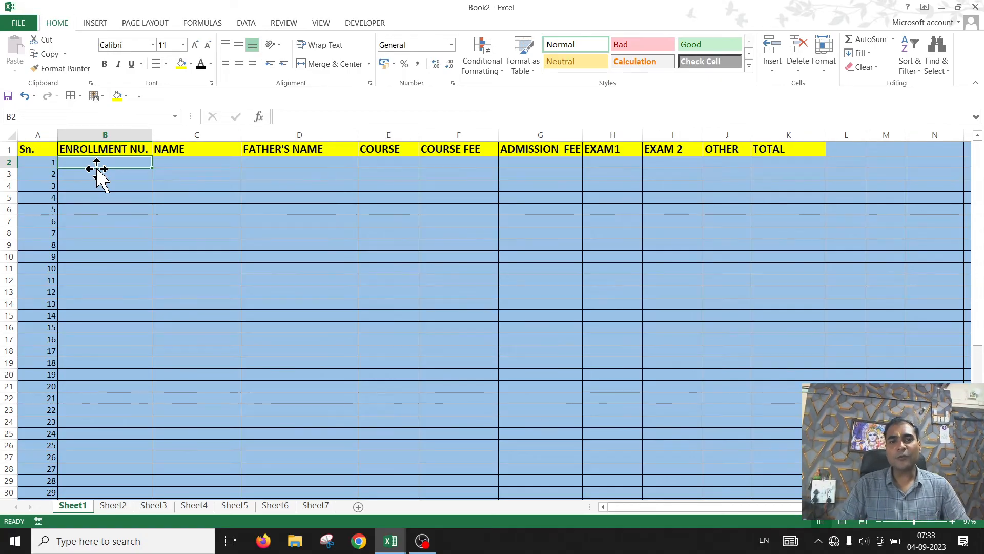
key(Tab)
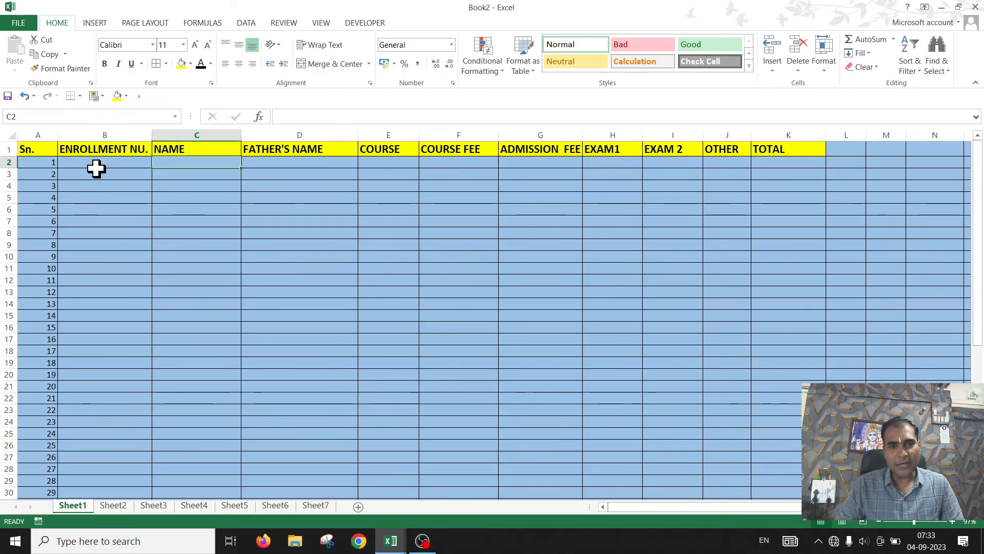
key(Tab)
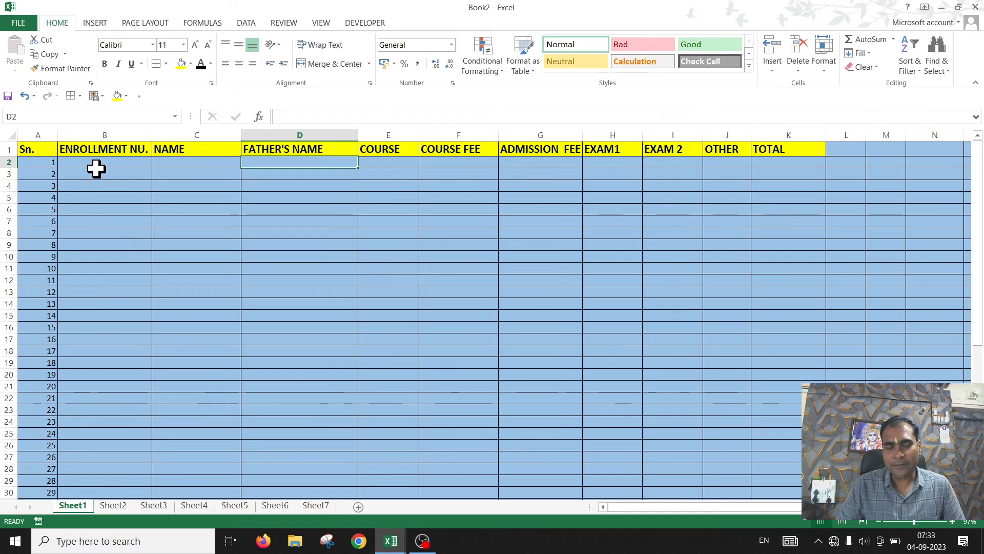
Step: Enter PGDCA as the course, 11500 as the course fee and 5000 as the admission fee in row 2
key(Tab)
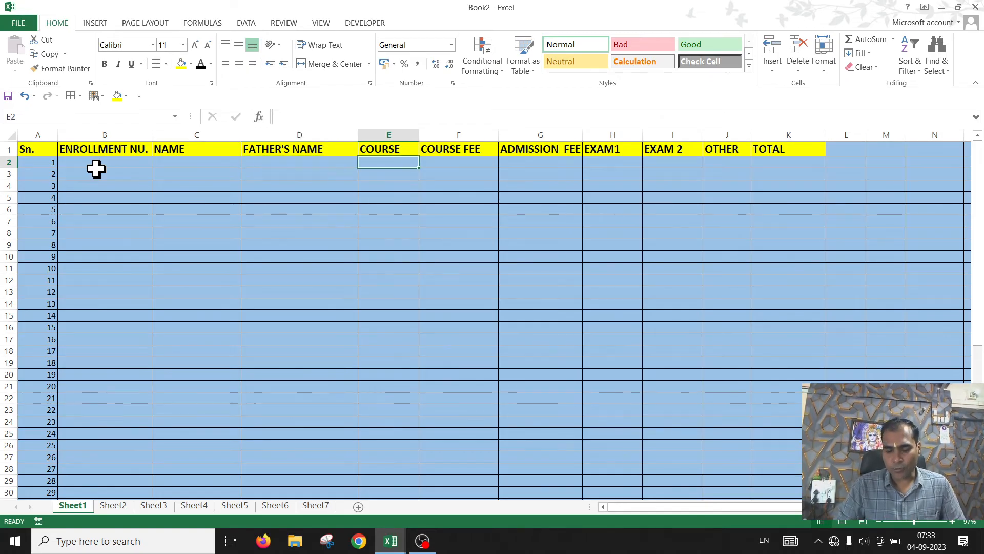
text(P)
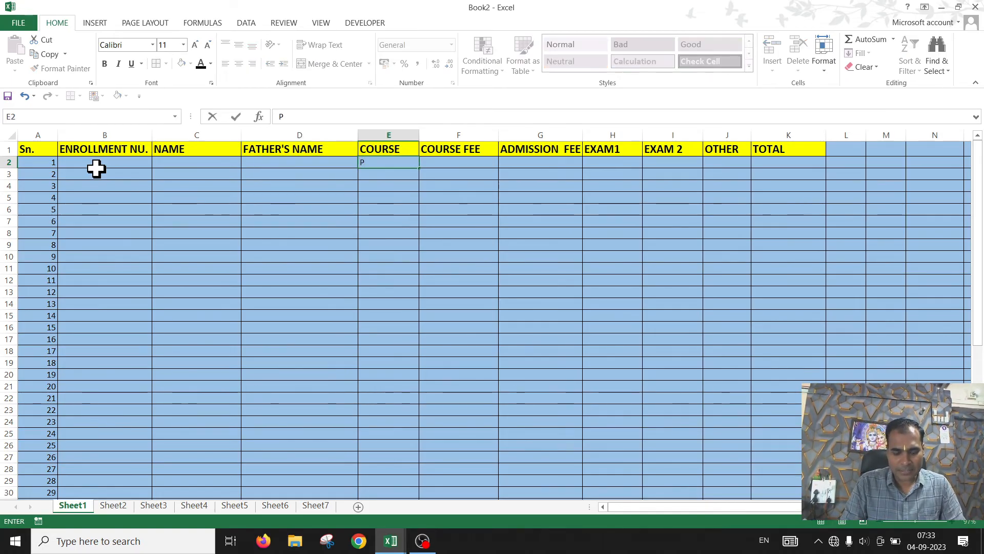
text(DCA)
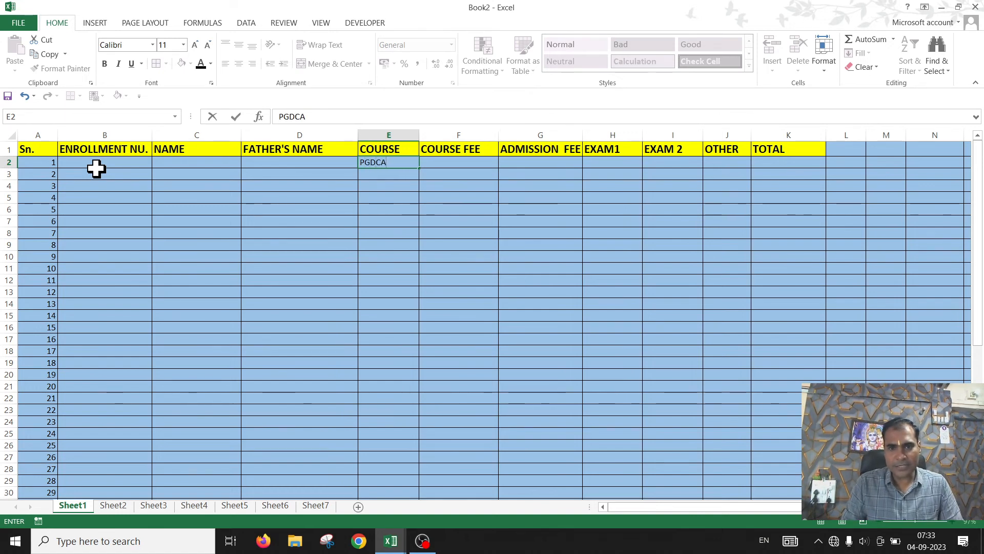
key(Tab)
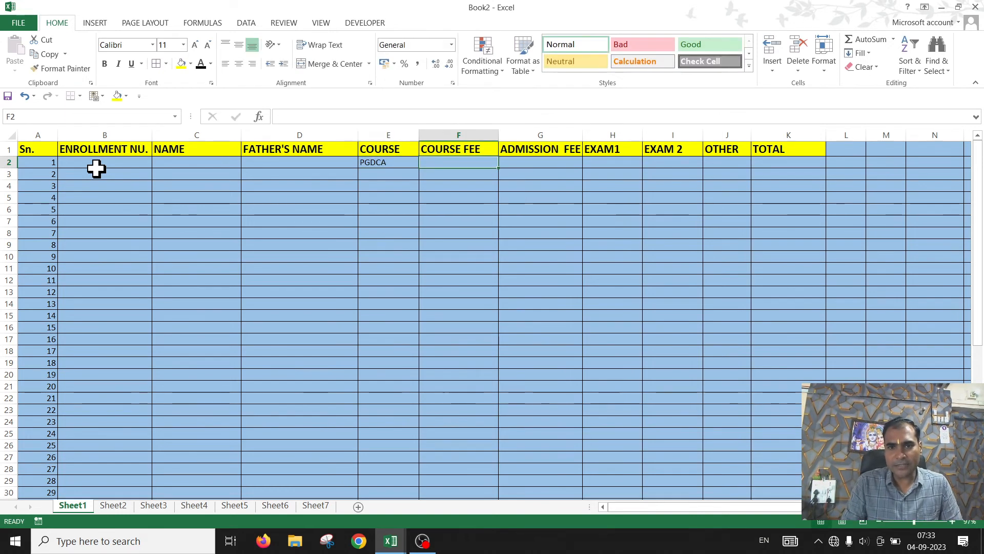
text(11500)
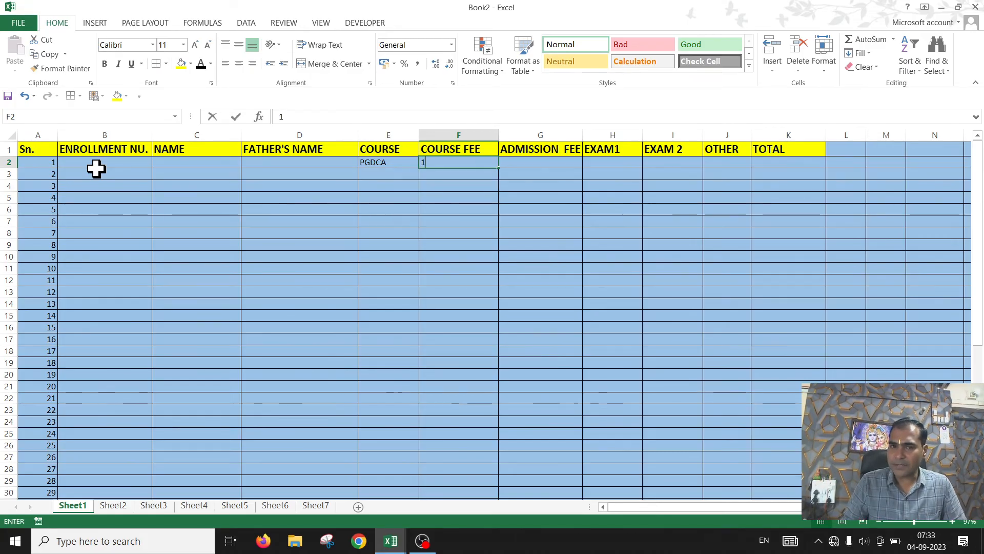
key(Tab)
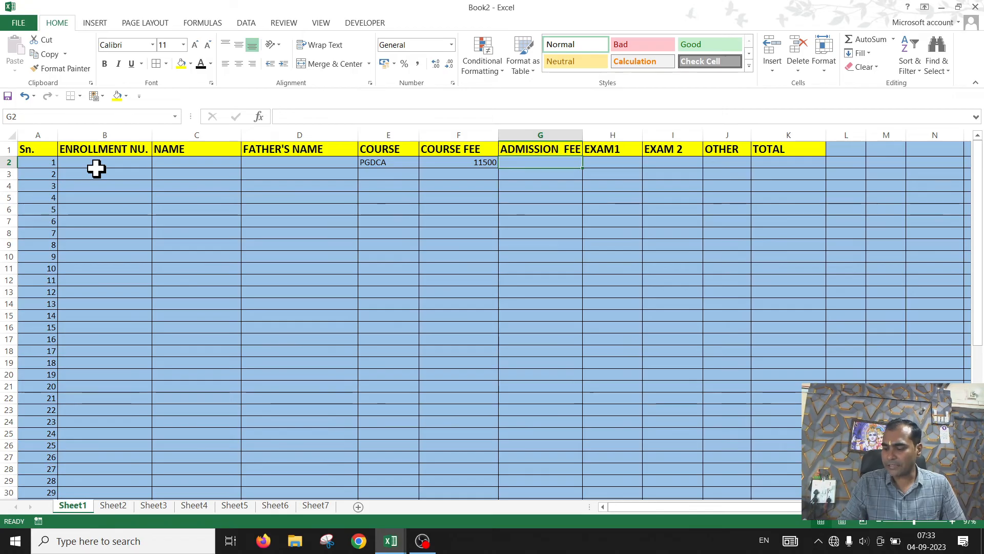
text(5000)
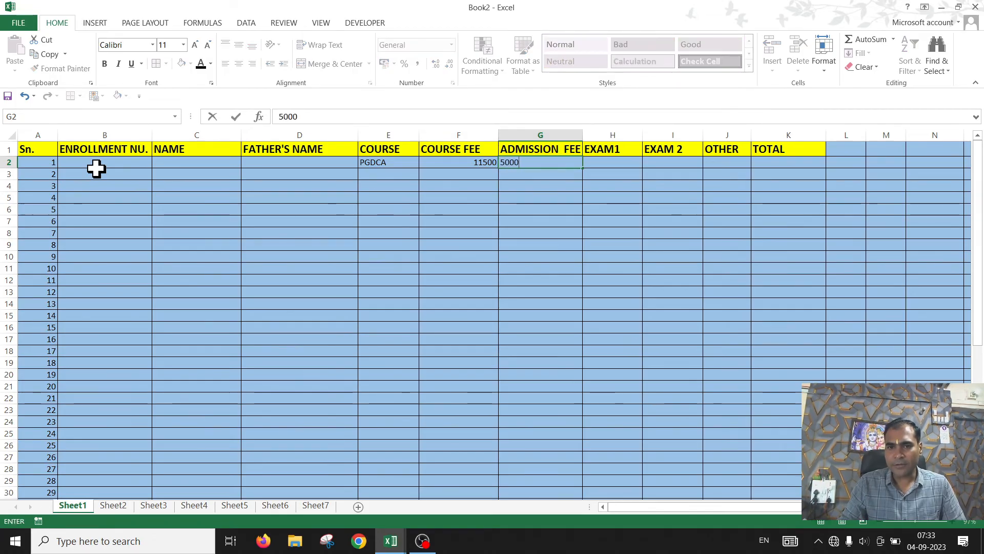
key(Tab)
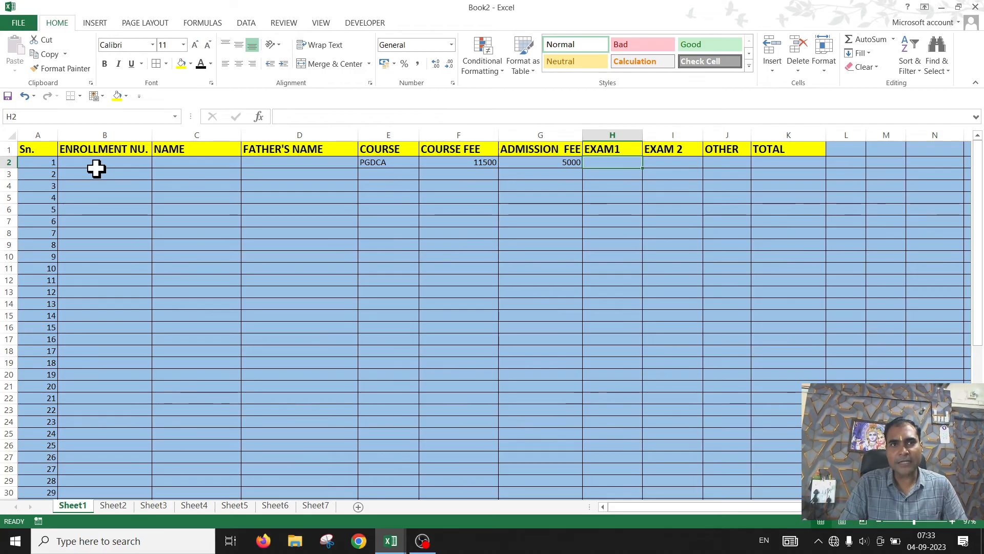
Step: Enter a formula in K2 that sums G2 through J2 for the total
key(Right)
key(Right)
key(Right)
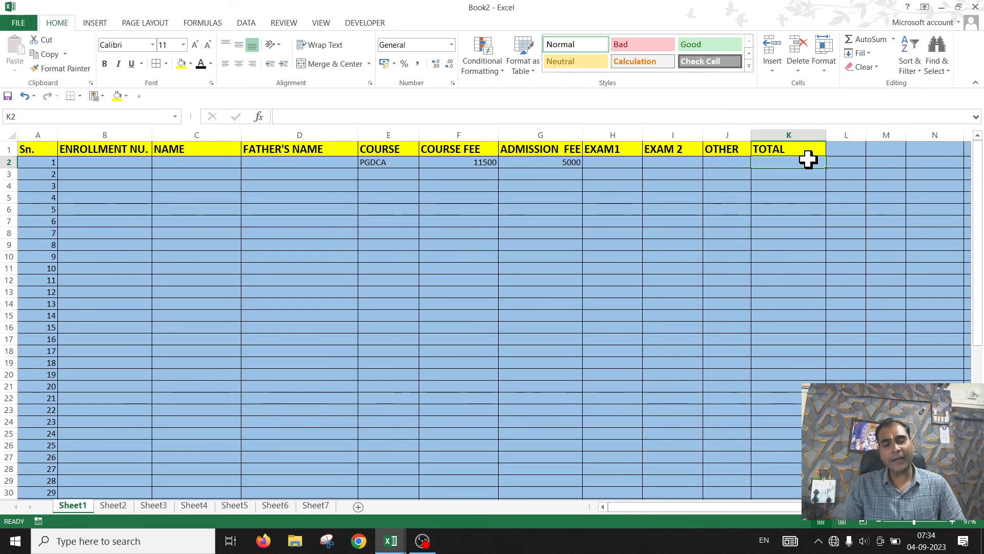
text(=)
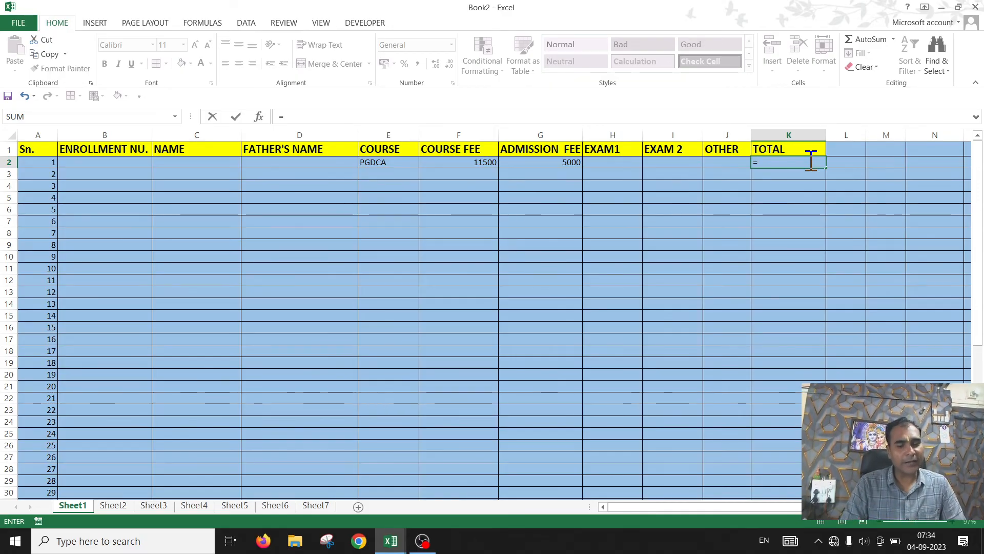
text(S)
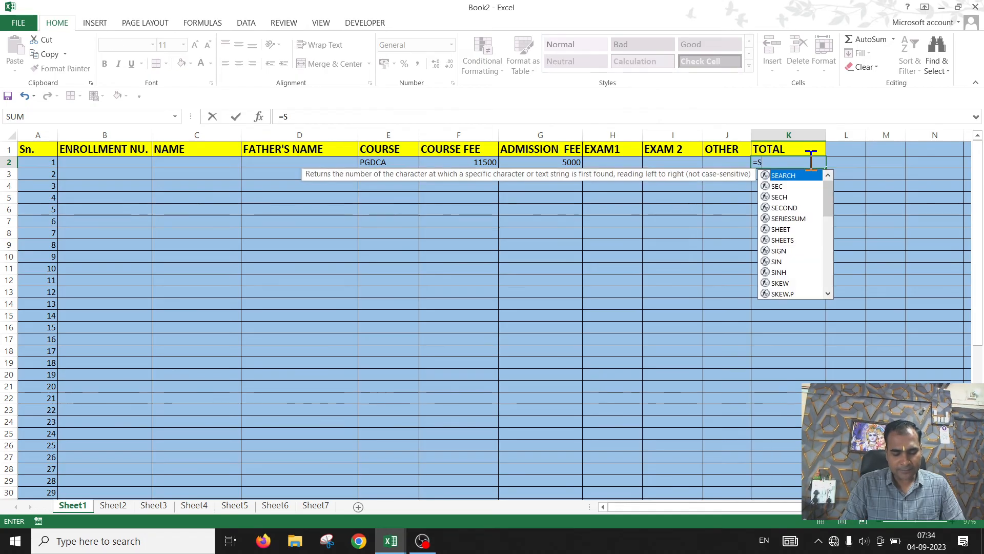
text(UM)
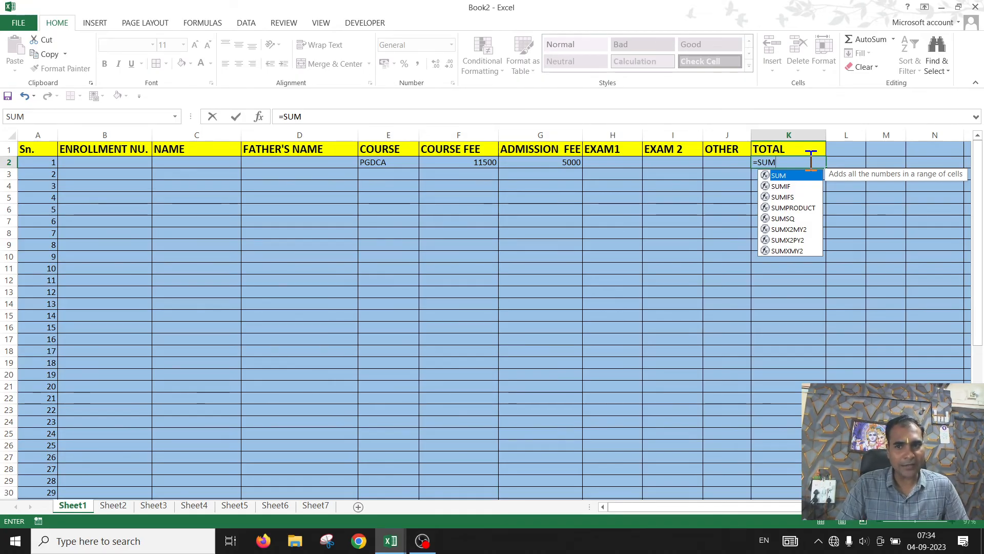
text(()
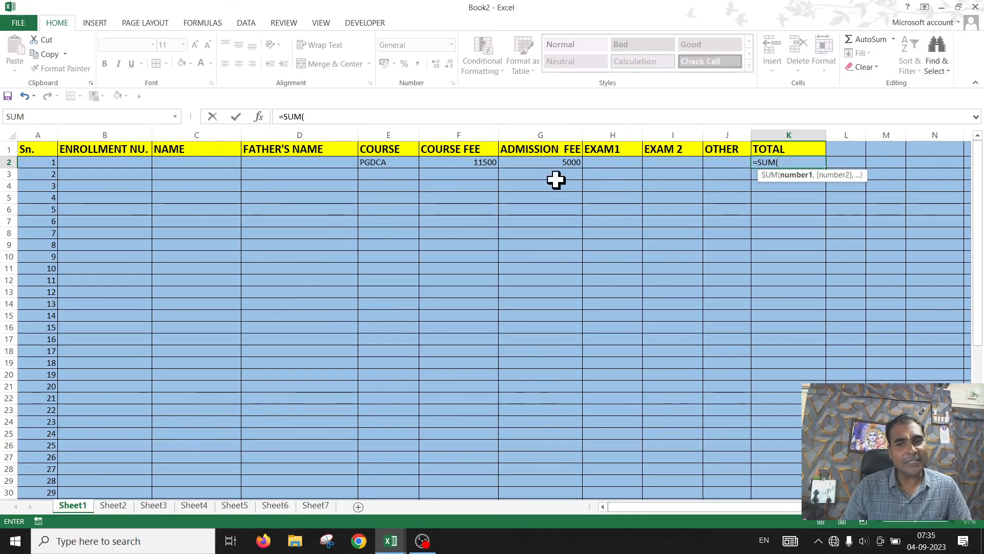
click(545, 162)
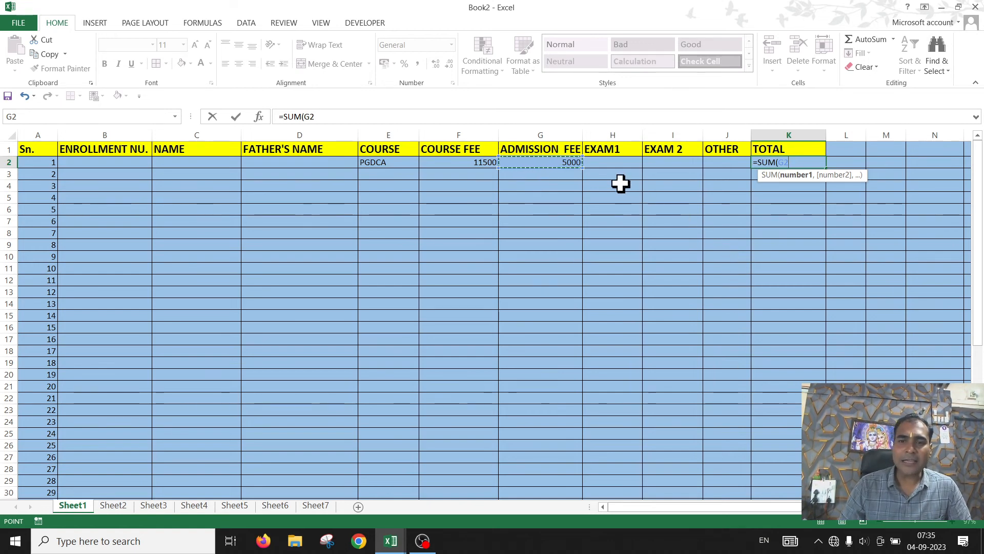
drag(563, 163, 706, 163)
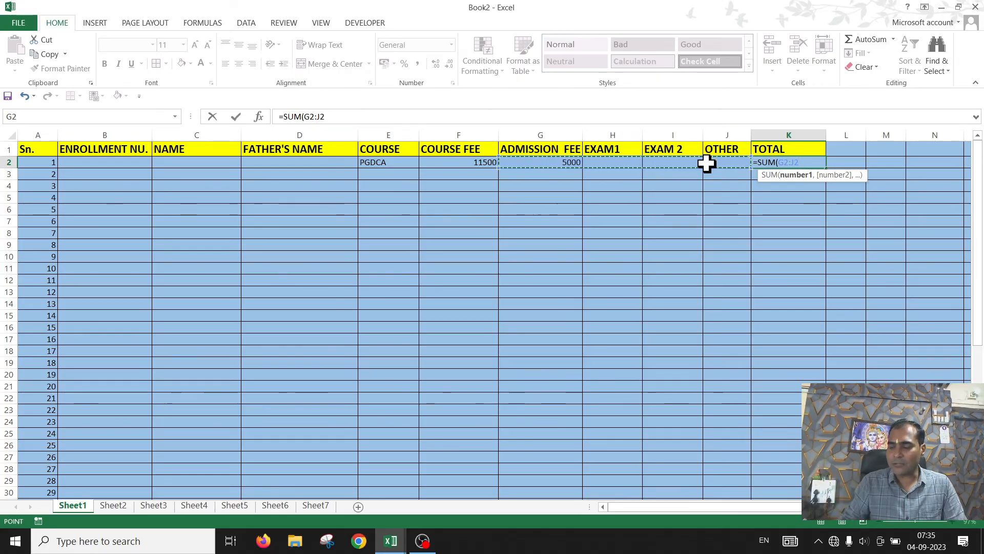
key(Return)
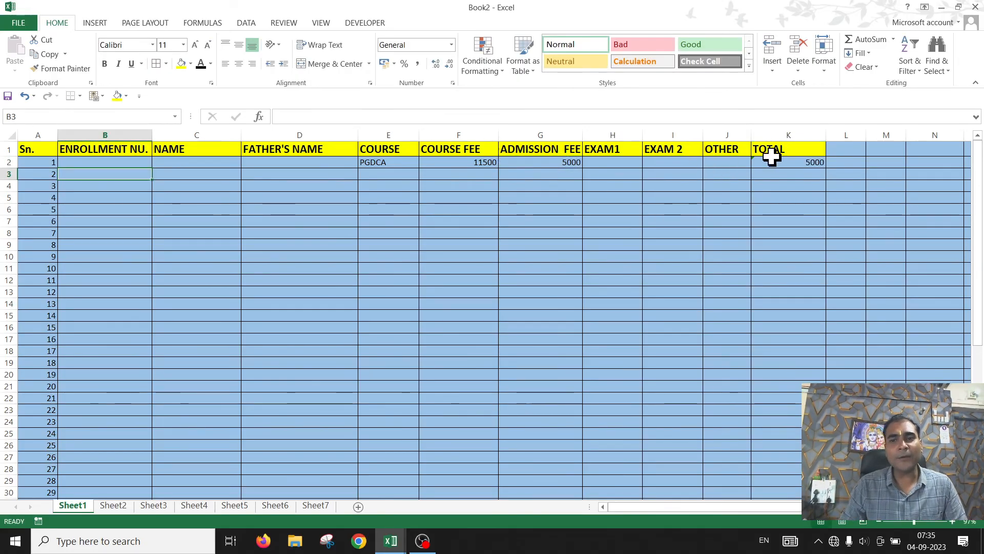
Step: Enter 3000 and 2500 as the Exam1 and Exam 2 fees in H2 and I2
click(810, 162)
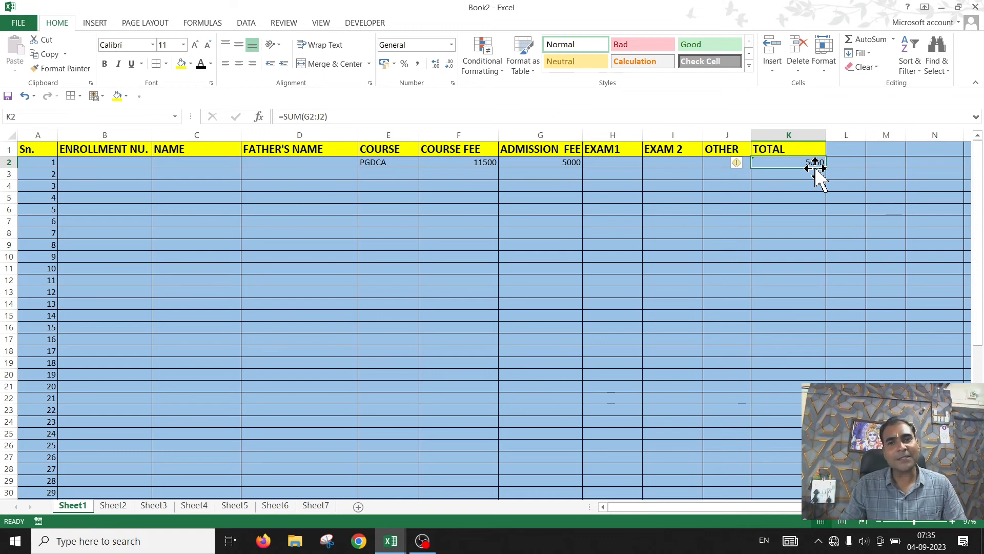
click(635, 162)
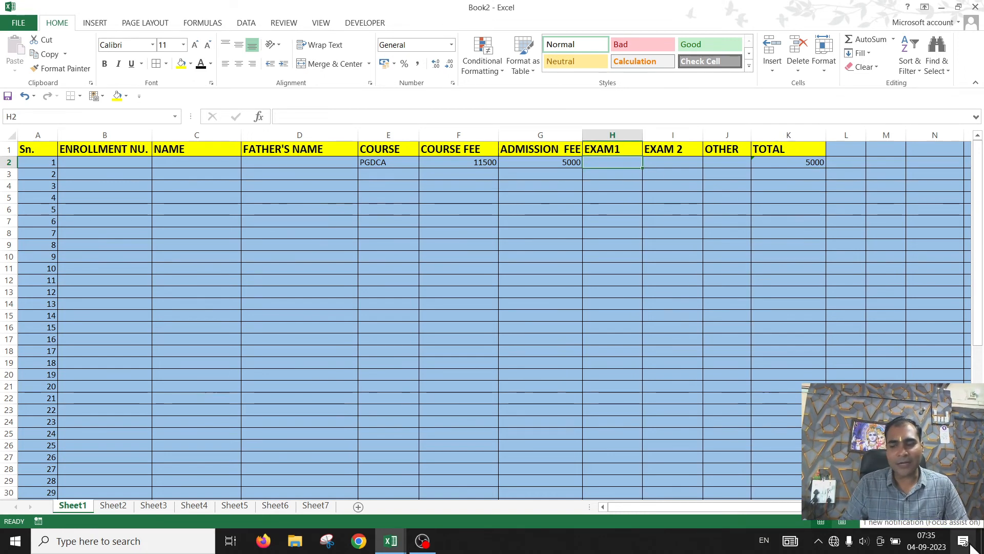
text(3000)
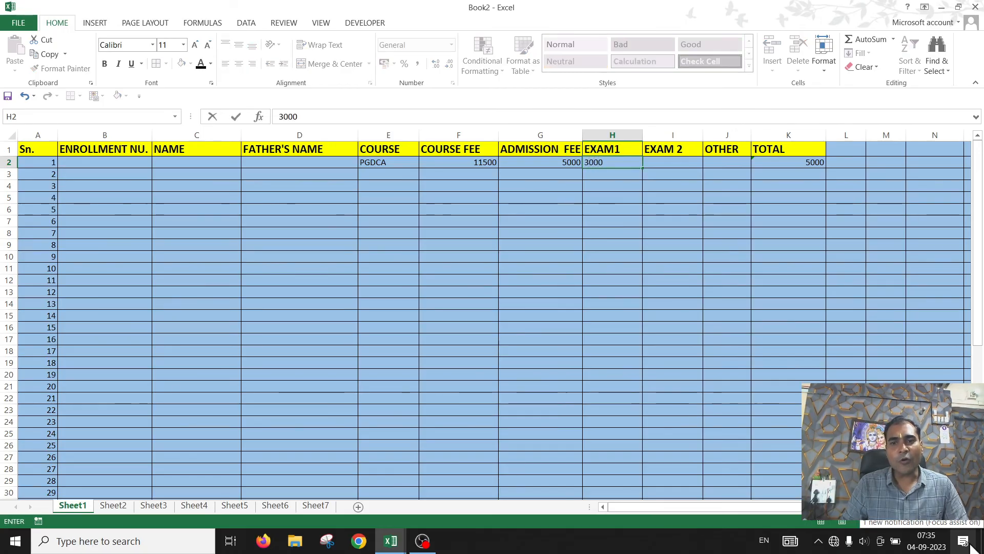
key(Return)
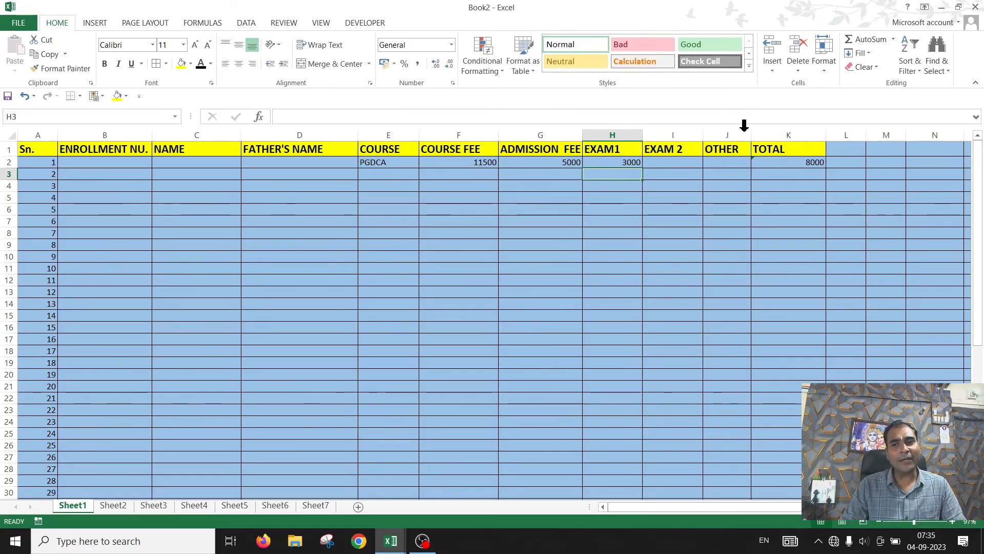
click(776, 161)
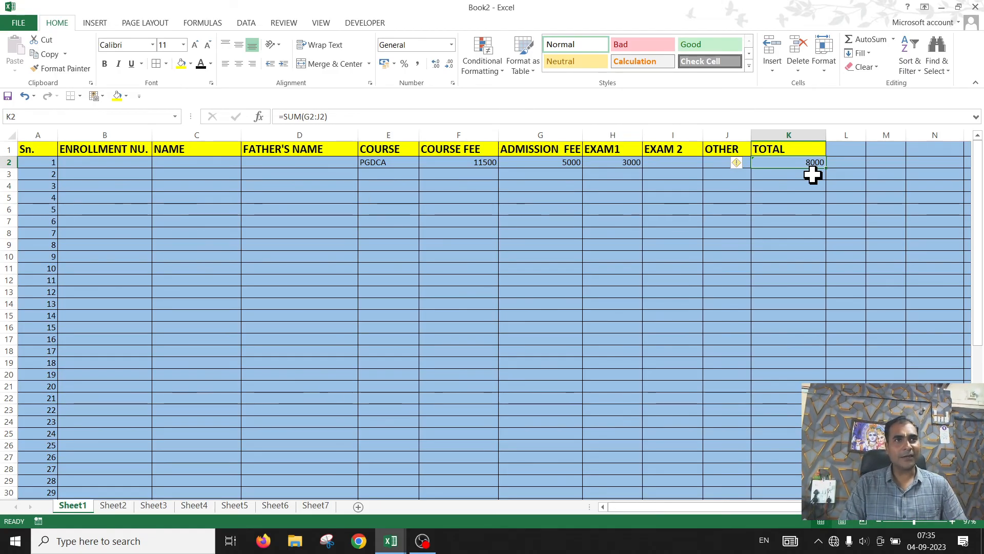
click(659, 164)
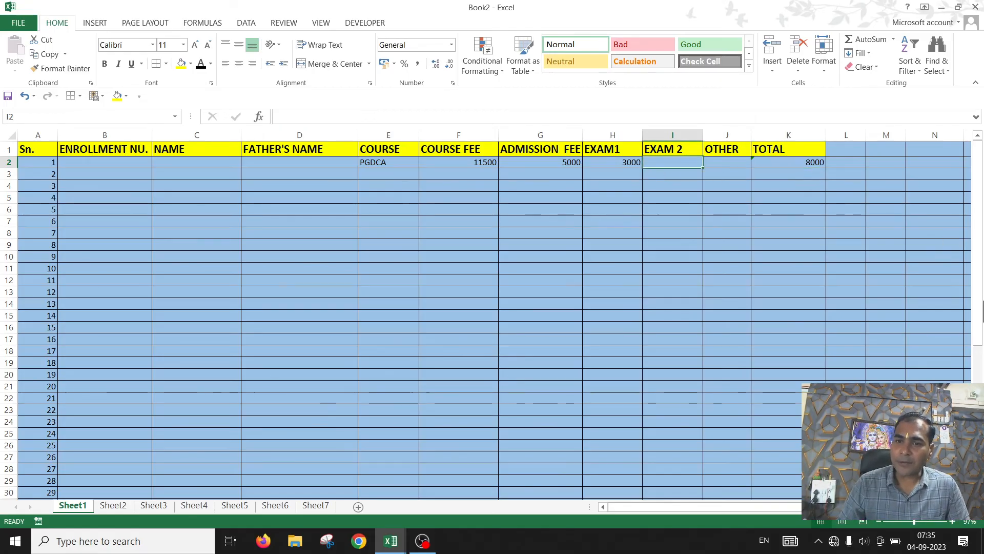
text(2500)
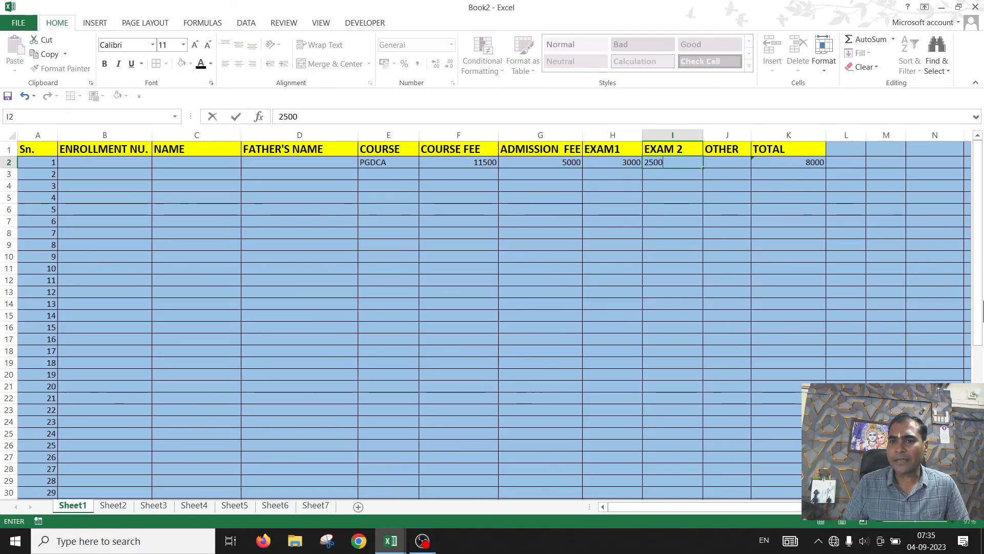
key(Return)
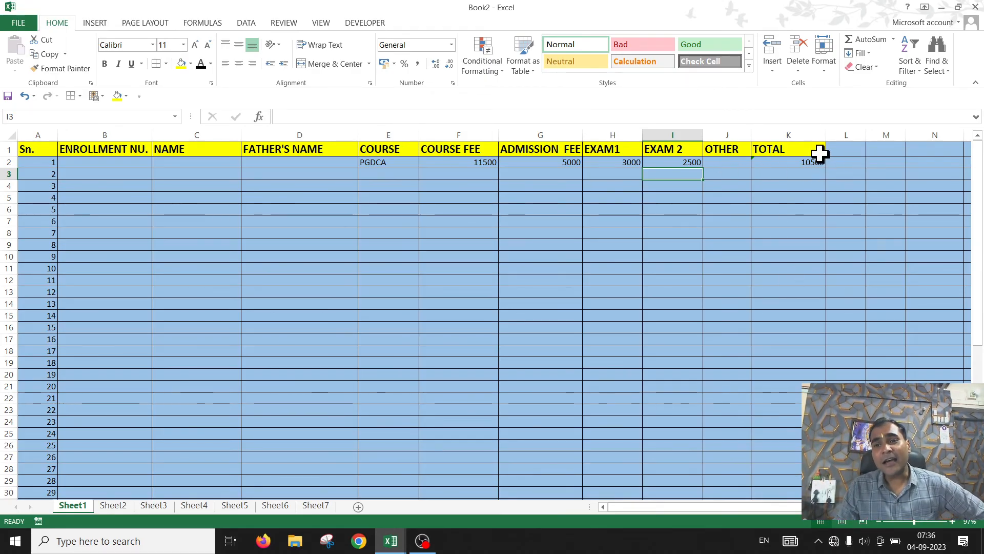
Step: Fill the total formula from K2 down the TOTAL column to row 51
click(807, 178)
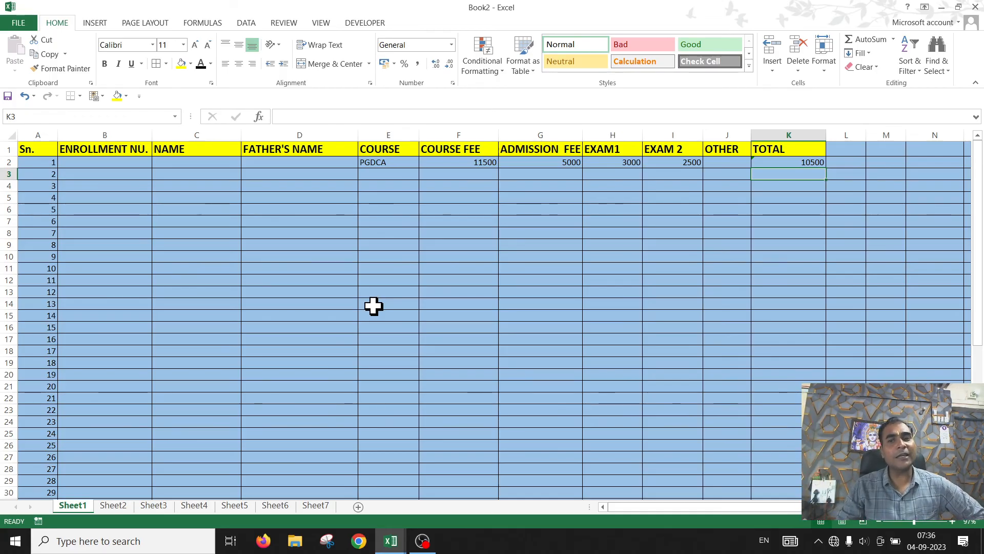
click(816, 162)
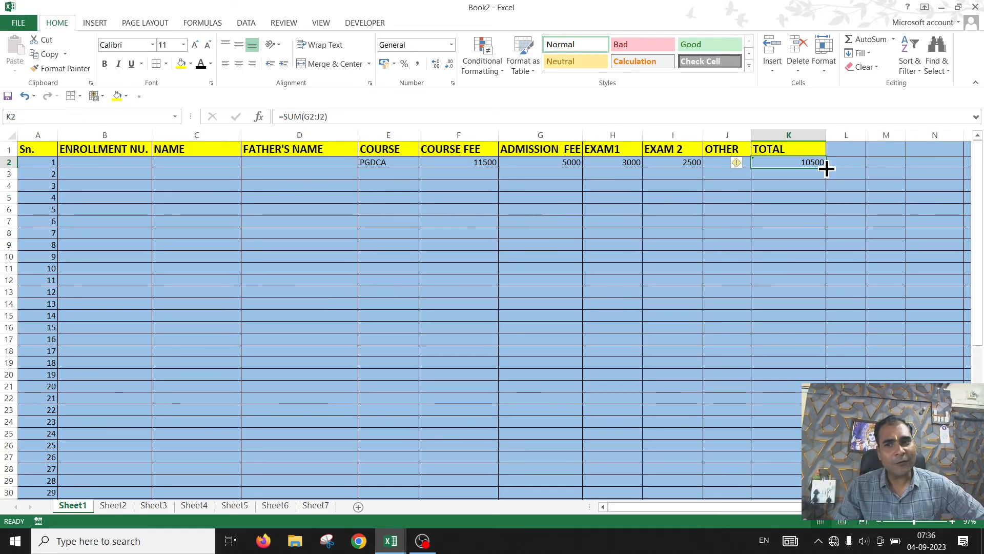
double_click(826, 168)
scroll(805, 288, down, 10)
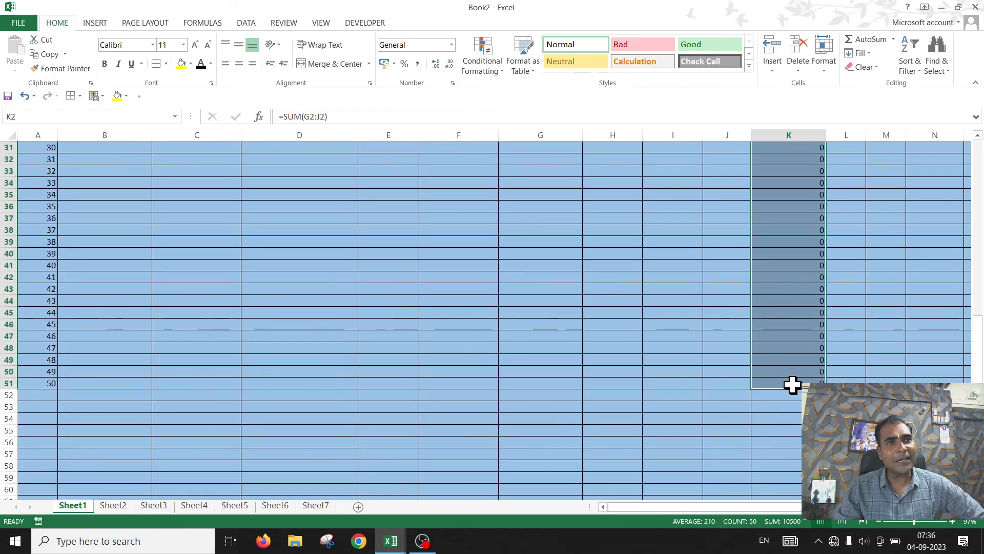
scroll(794, 359, up, 10)
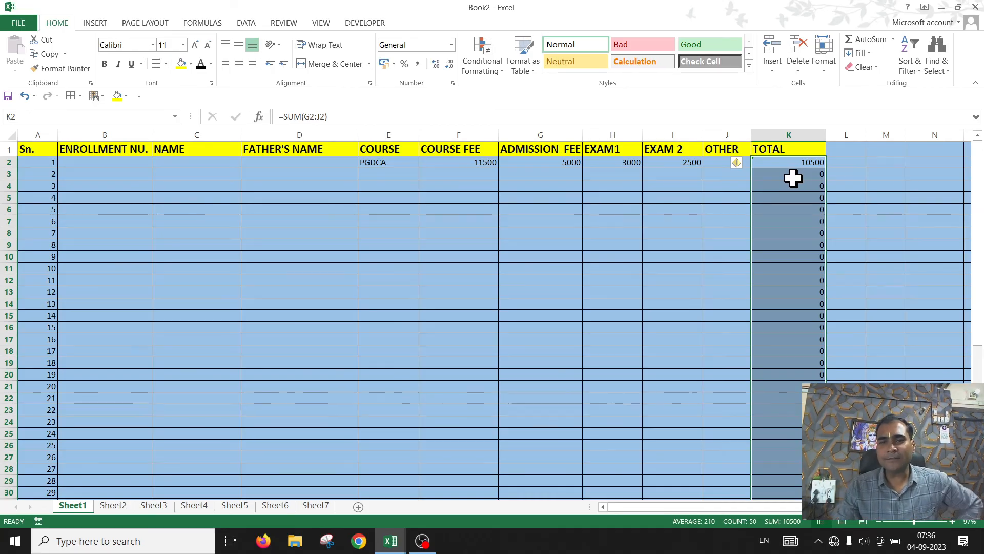
click(478, 162)
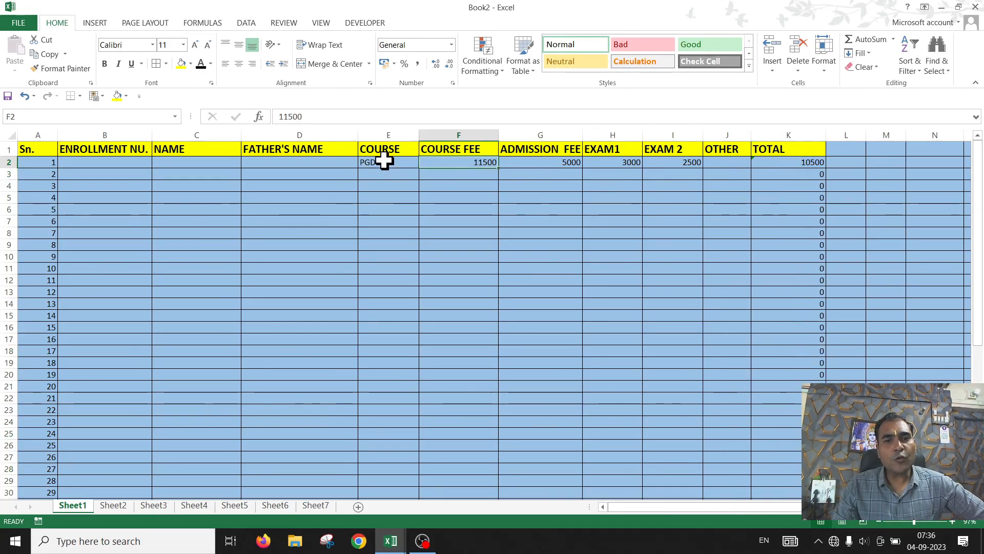
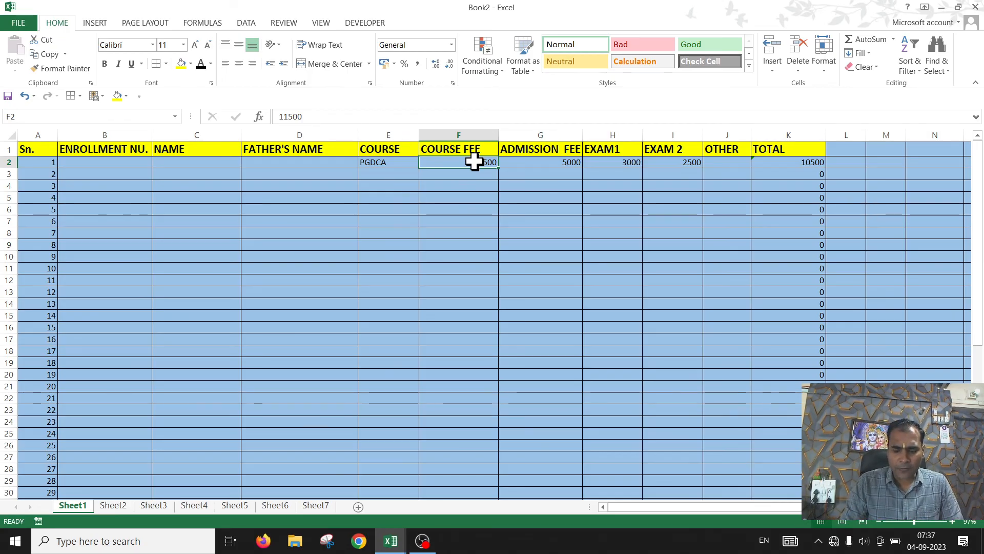
Step: Enter an IF formula in F2 that returns 11500 when the course in E2 is "PGDCA"
text(=)
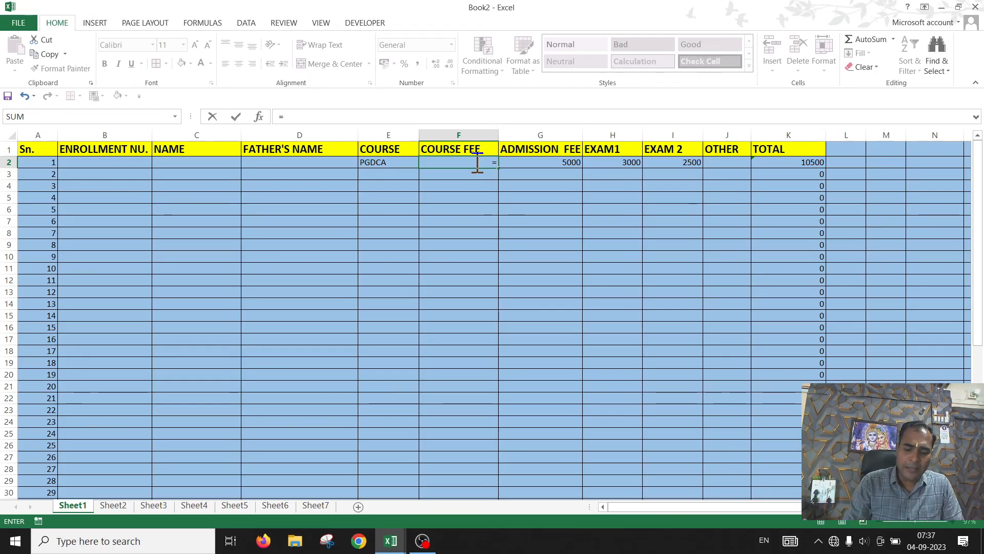
text(IF)
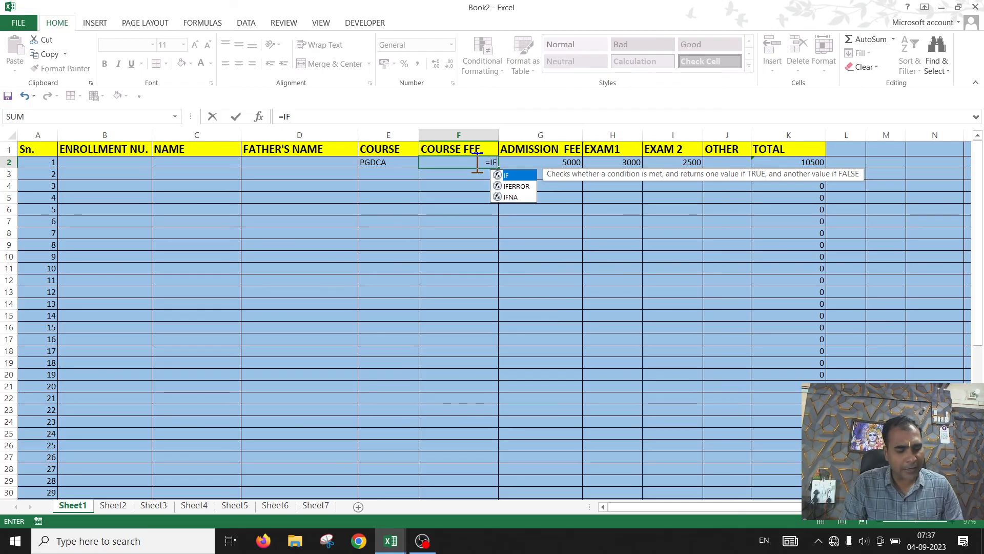
text(()
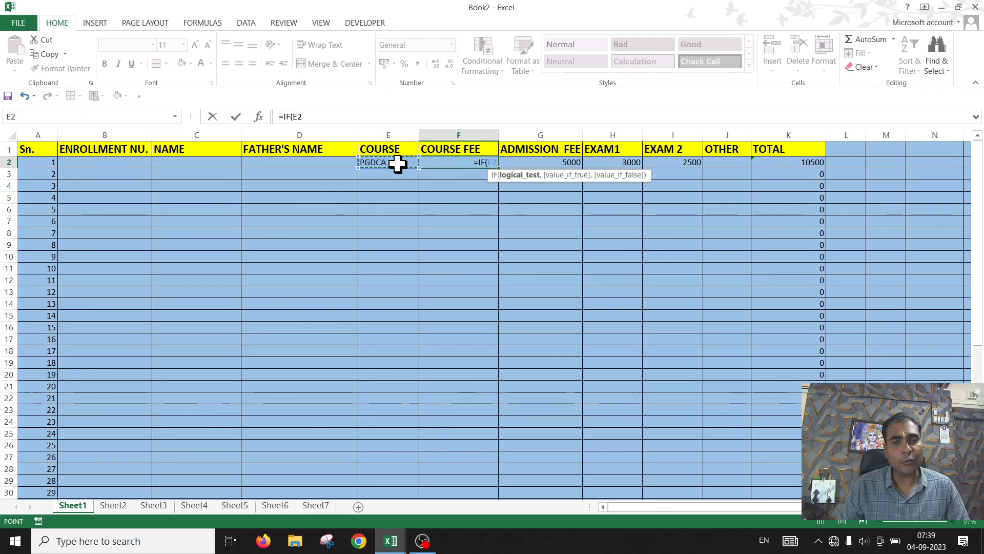
text(=)
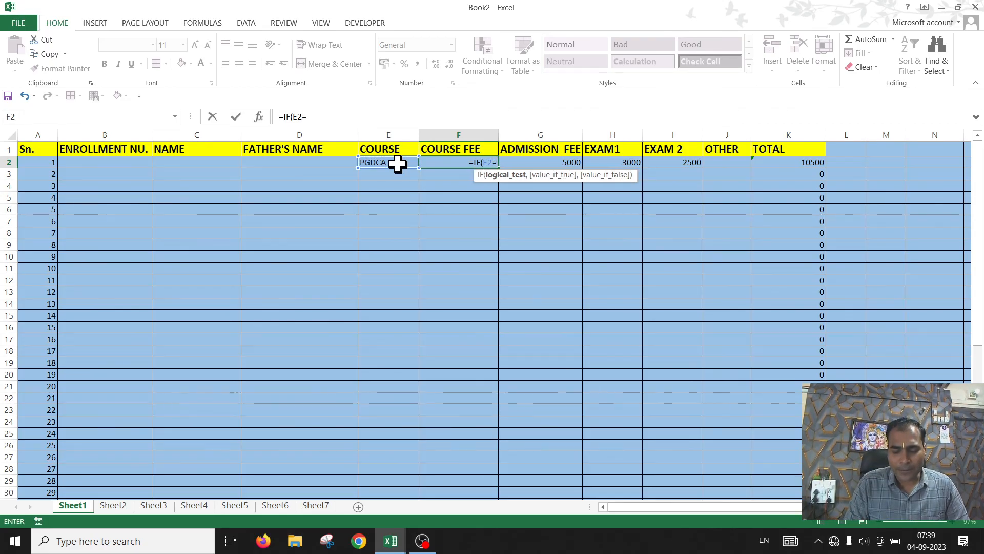
text(")
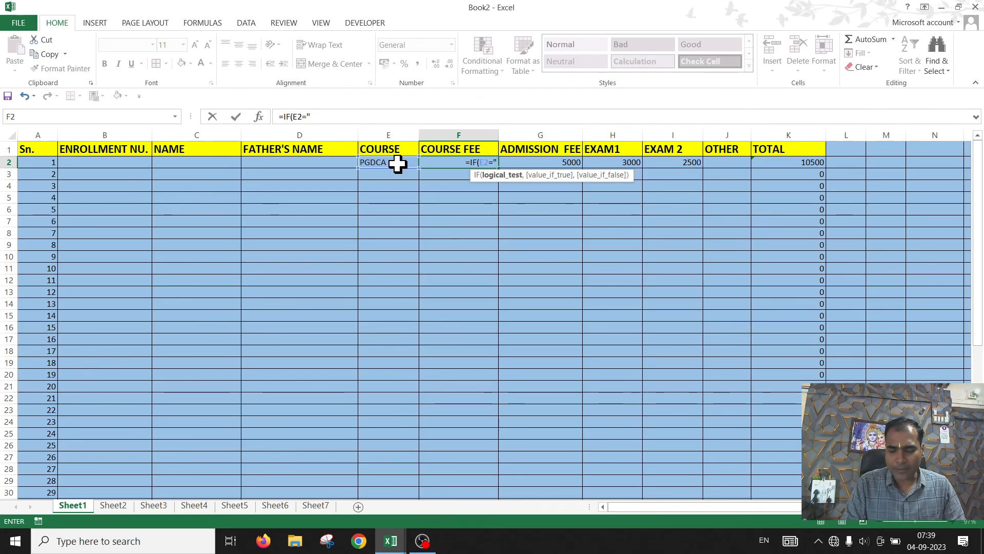
text(PGDCA)
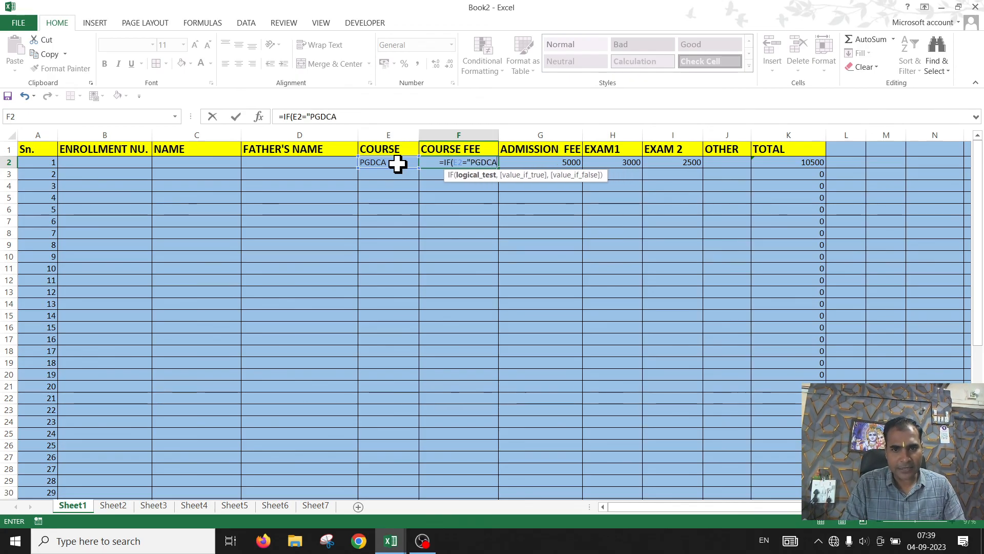
text(")
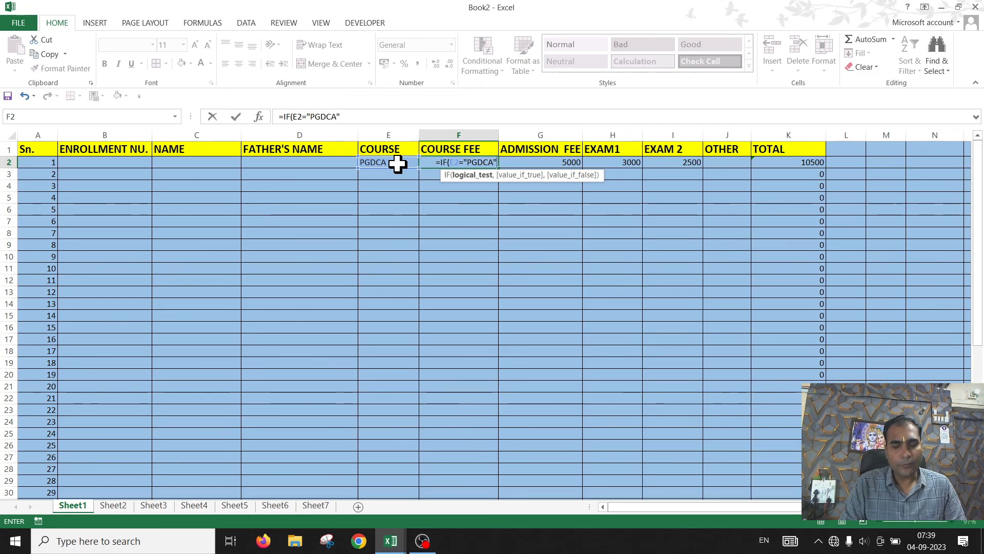
text(,115)
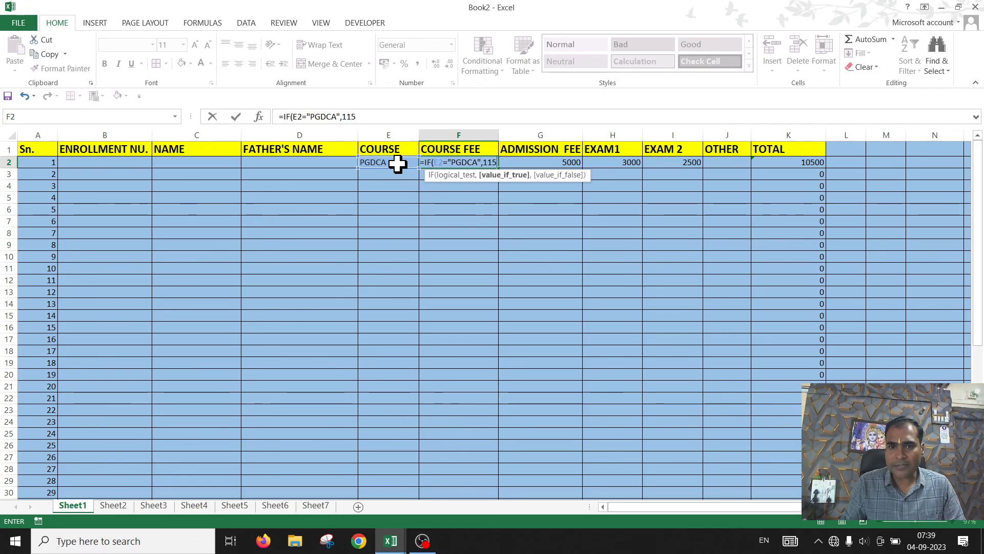
text(00)
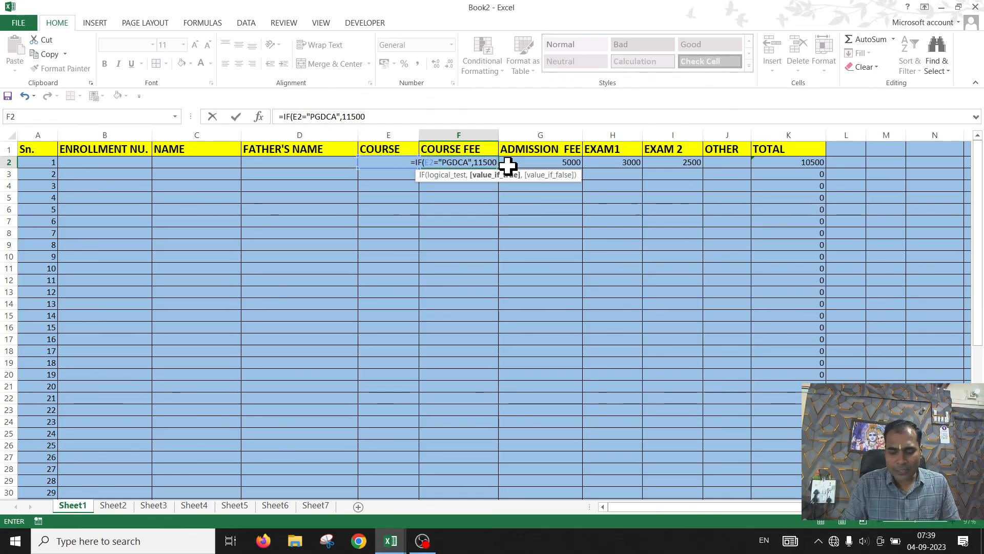
text())
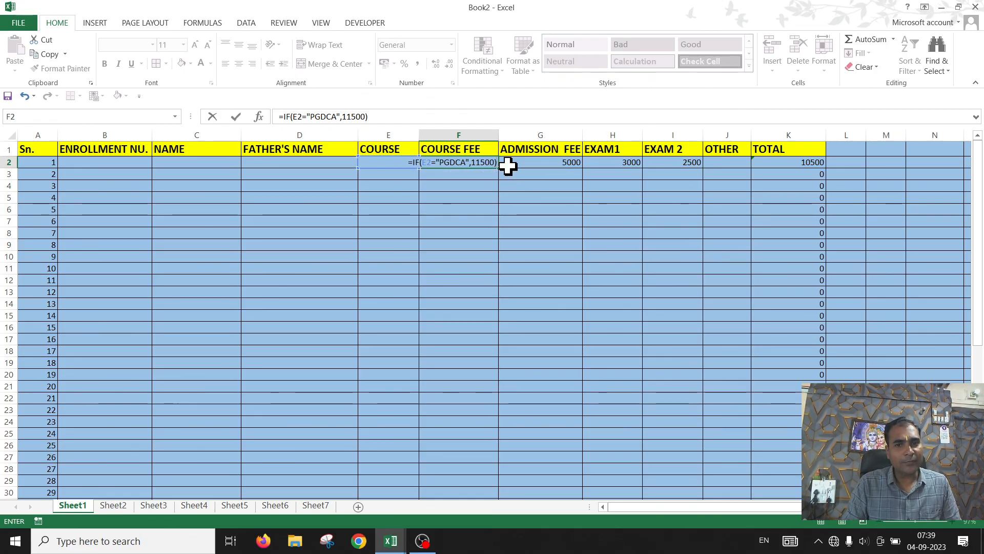
key(Return)
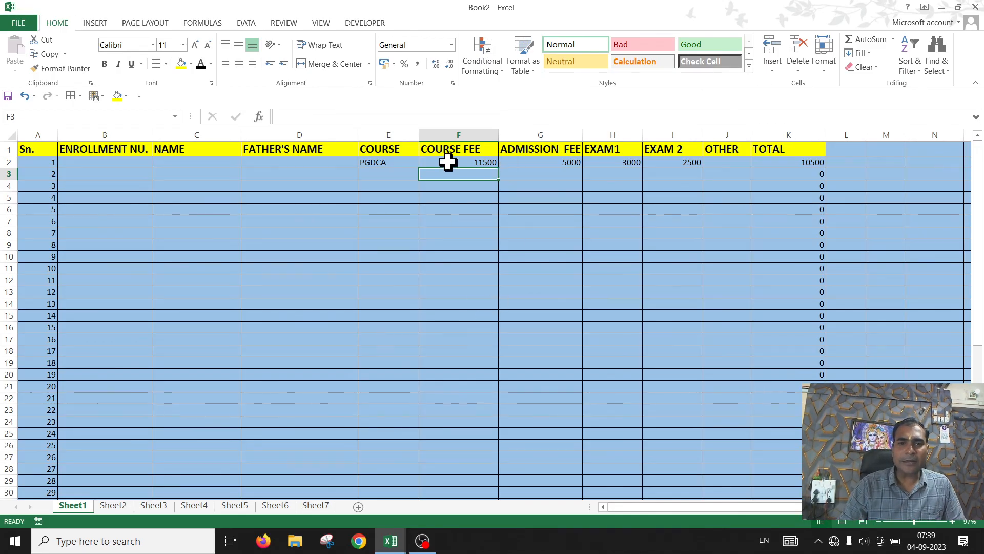
Step: Change the course in E2 to DCA to test the formula
click(392, 162)
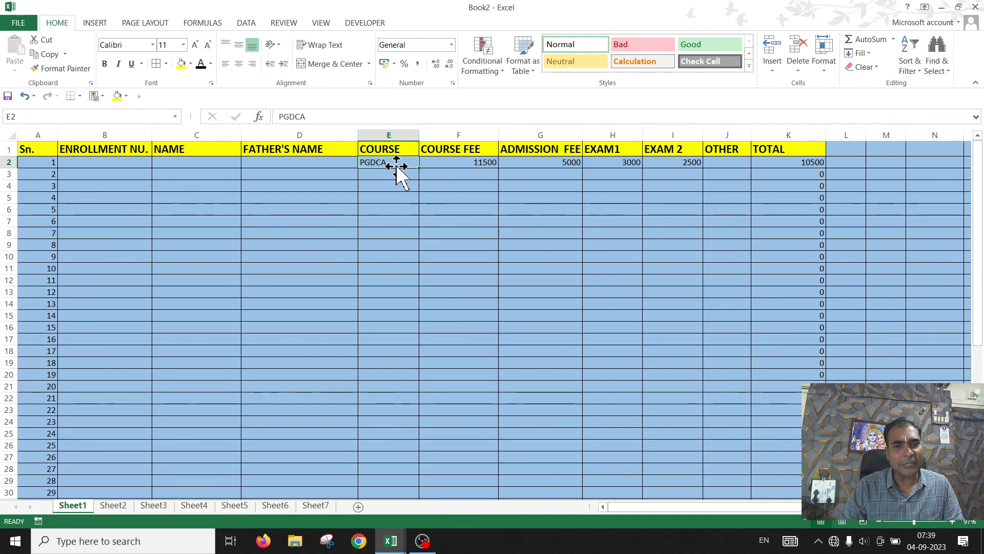
text(DCA)
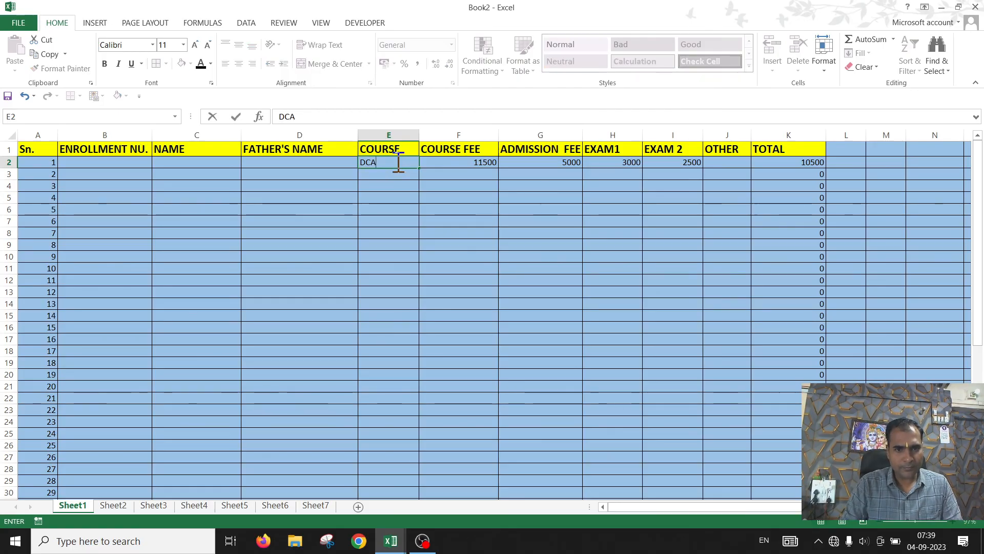
key(Tab)
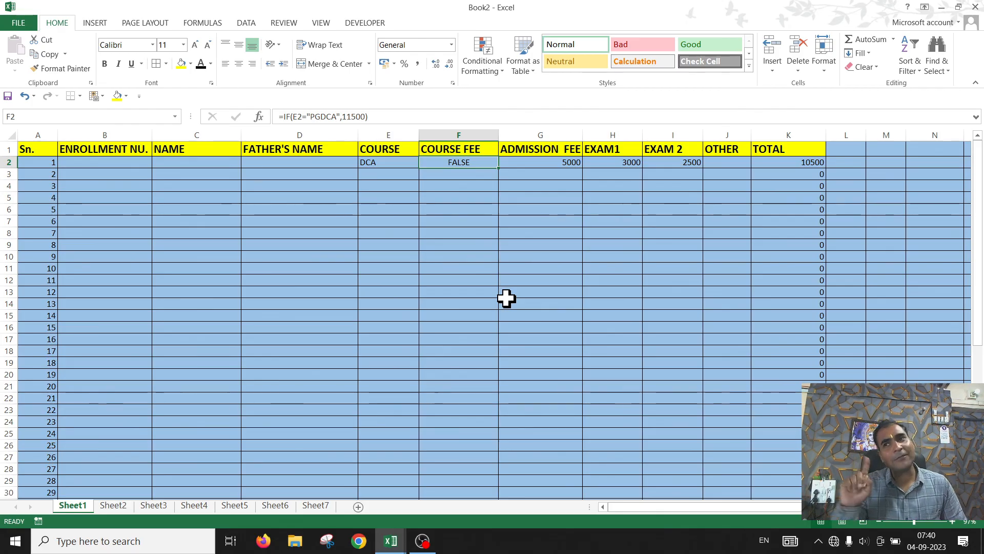
click(382, 163)
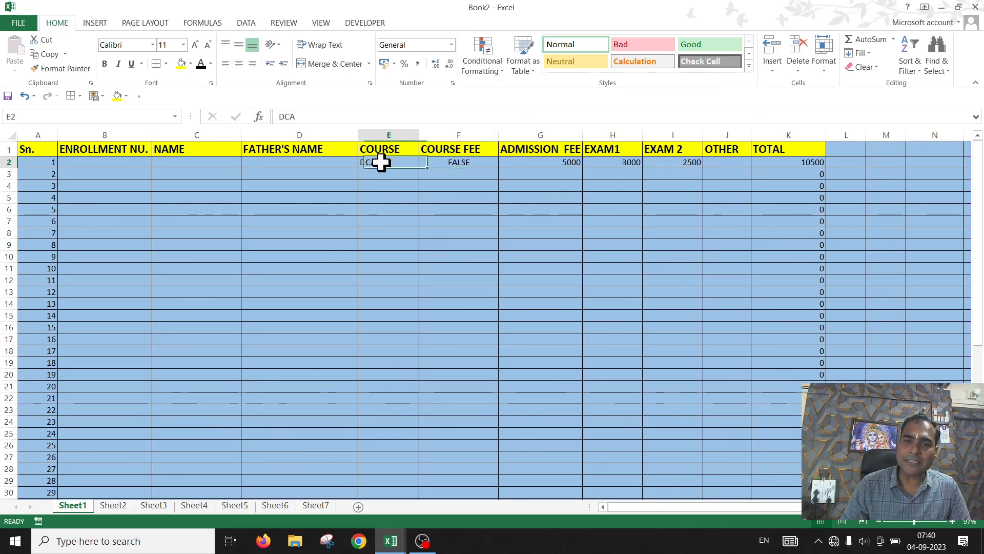
Step: Extend the F2 formula with a nested IF returning 11000 when E2 is "DCA", accepting the suggested bracket correction
double_click(478, 161)
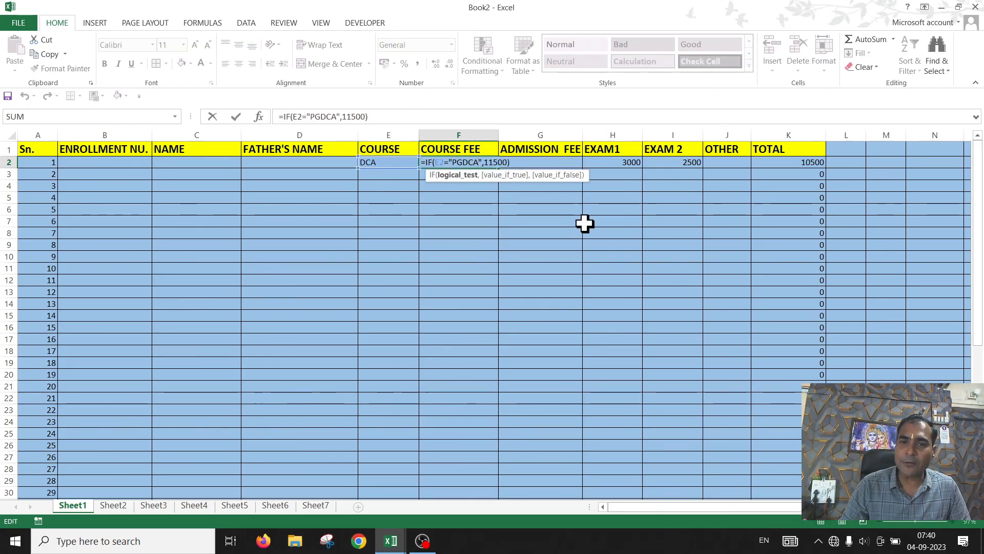
key(BackSpace)
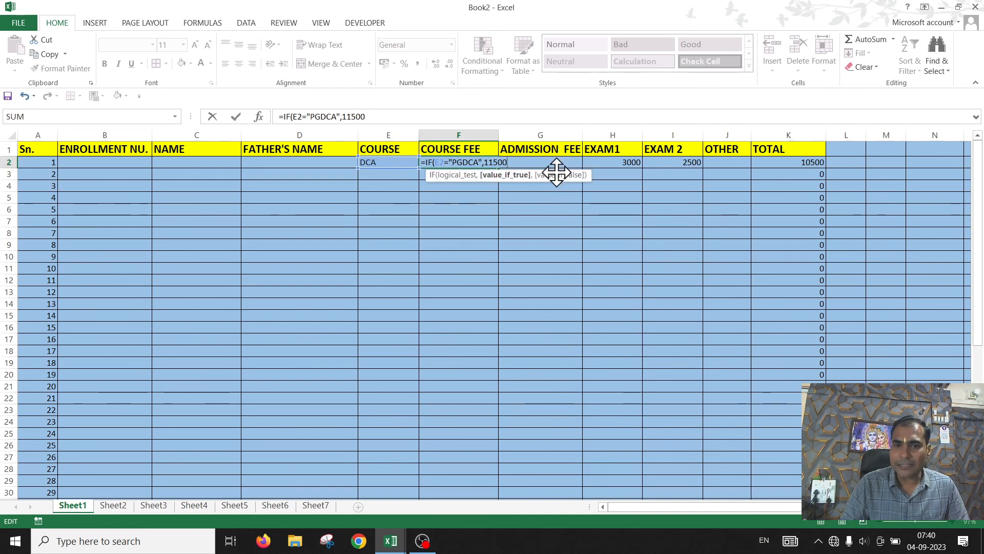
text(,)
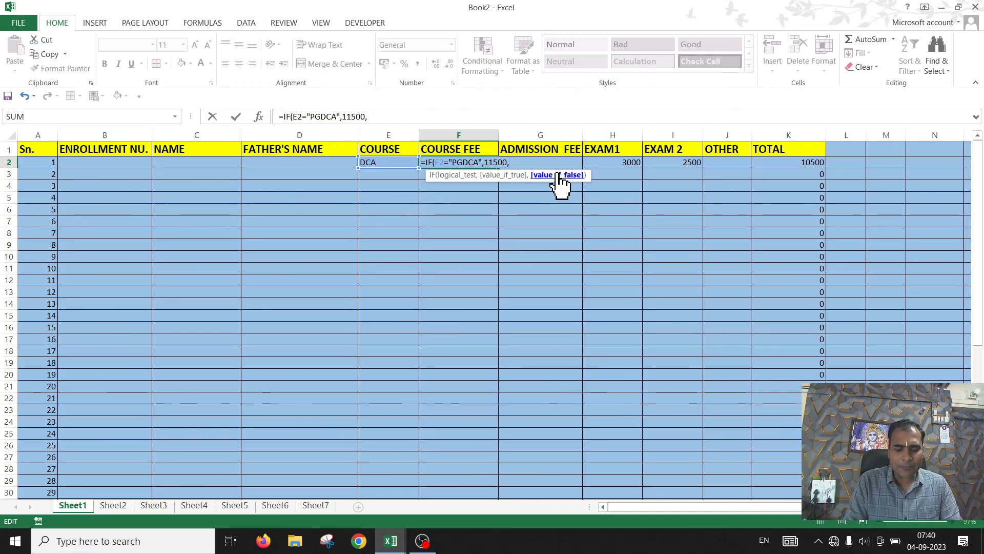
text(IF)
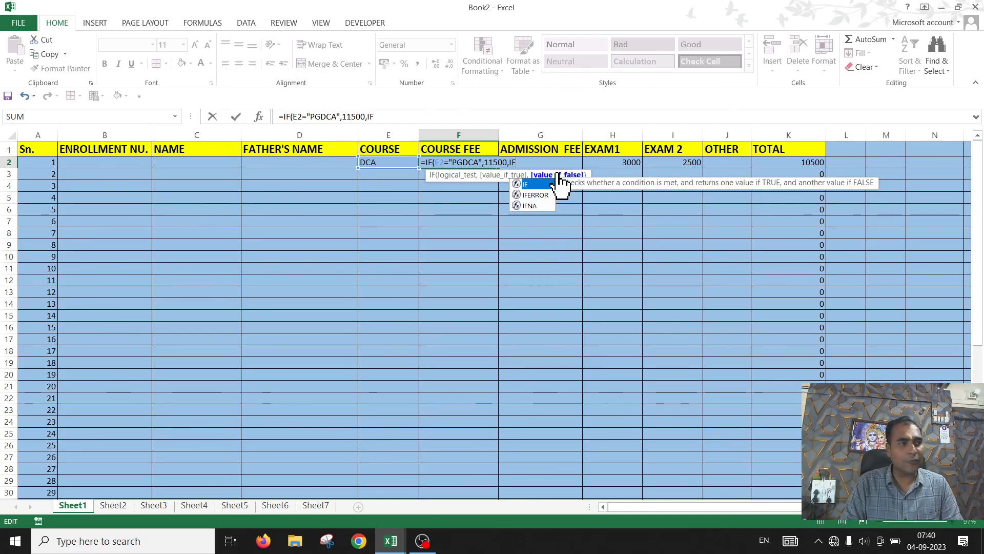
text(()
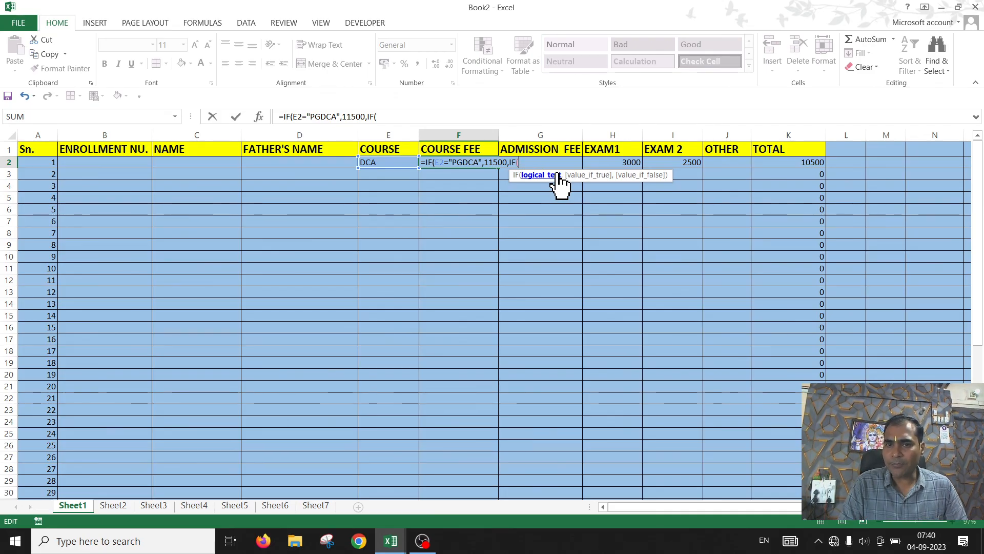
click(377, 162)
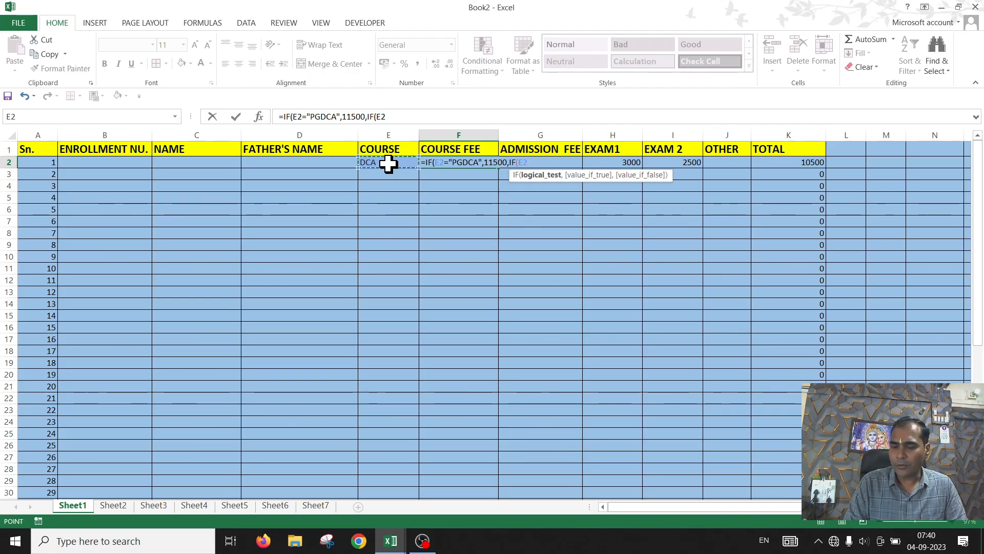
text(=)
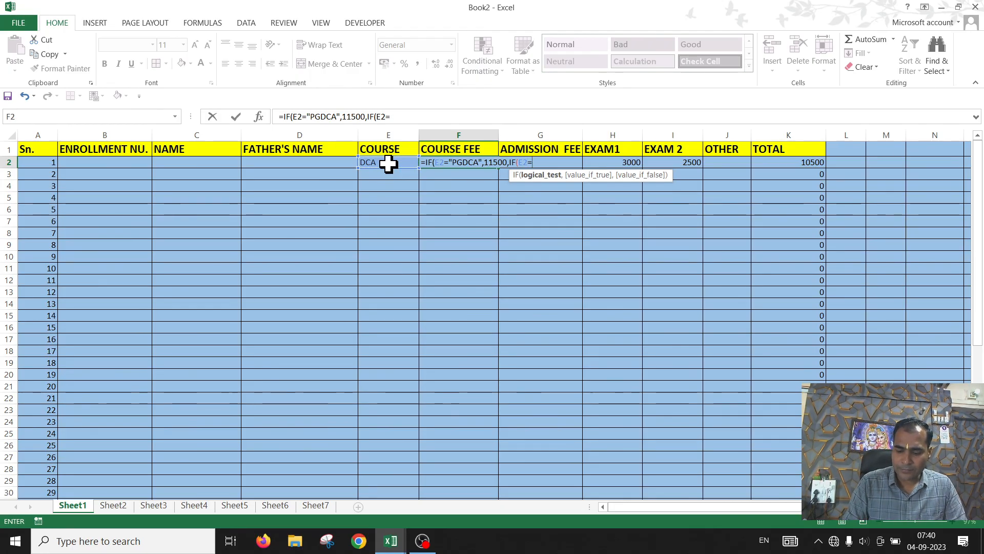
text("DCA)
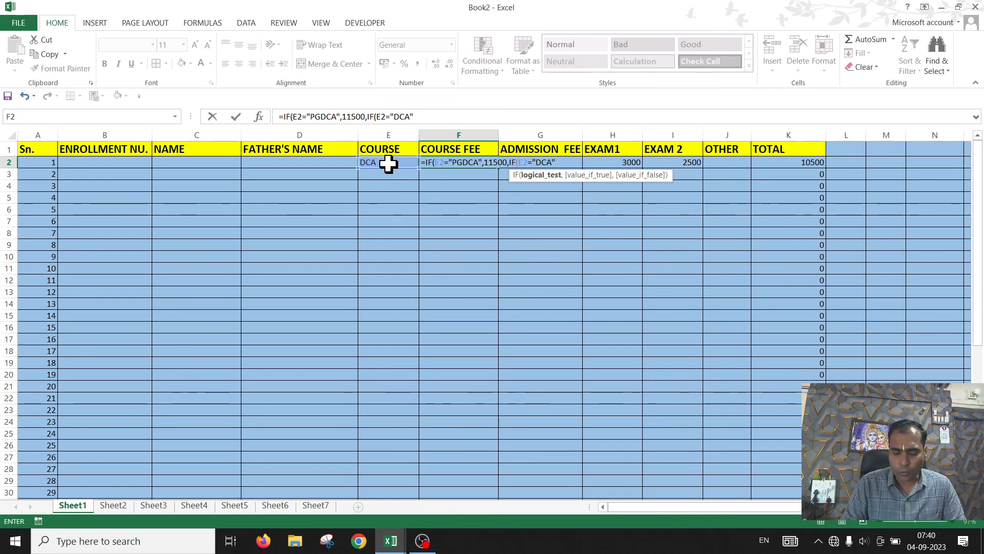
text(,)
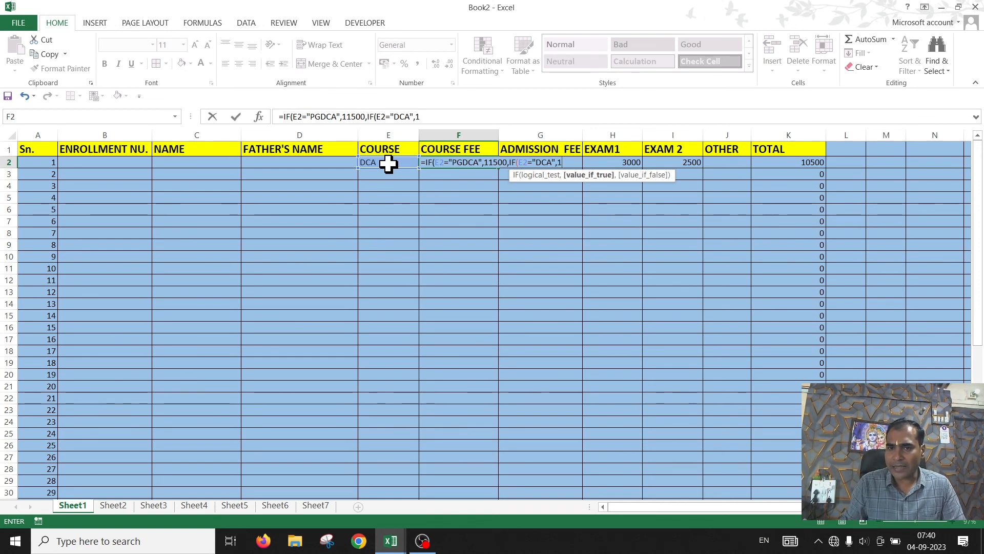
text(11000)
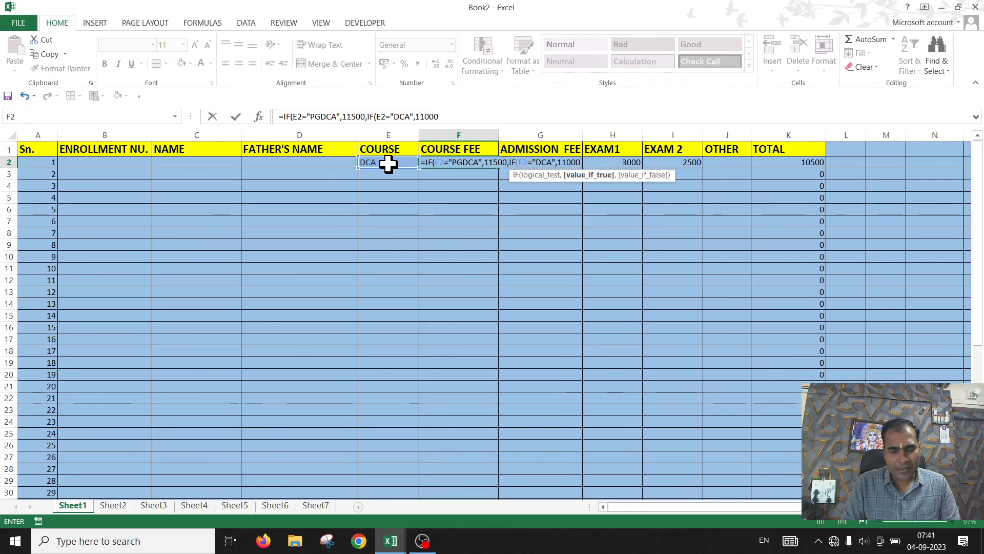
key(Return)
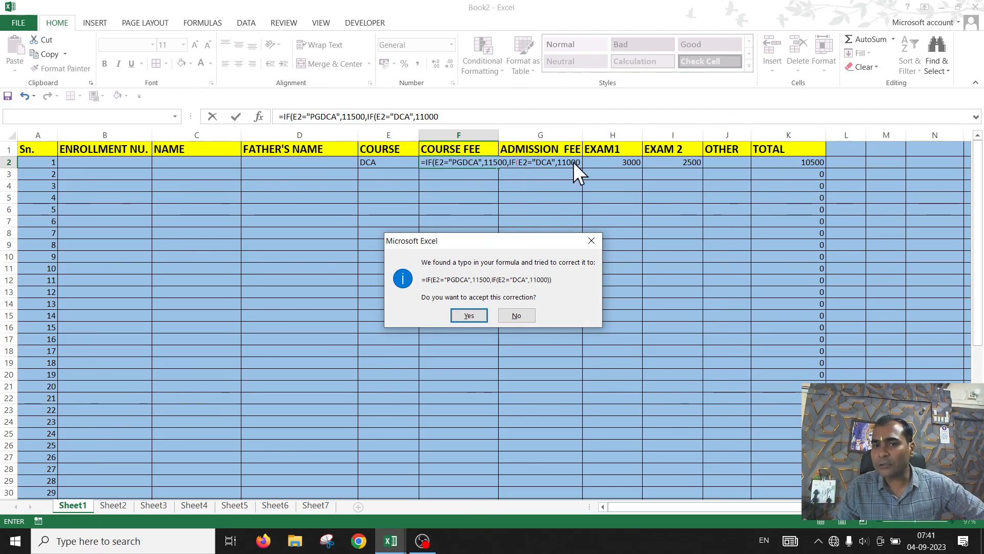
click(475, 316)
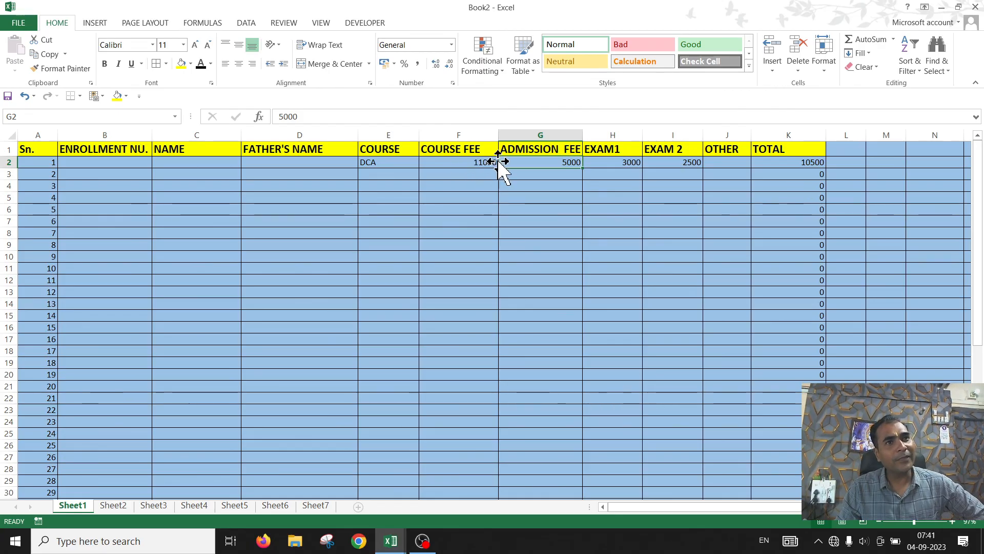
Step: Change the course in E2 back to PGDCA to check the course fee
click(385, 160)
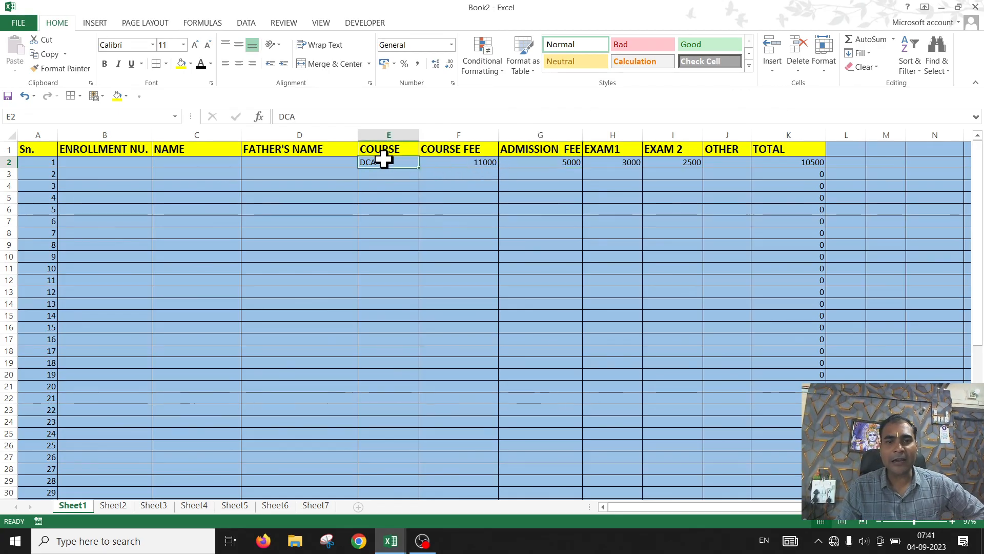
text(PGDCA)
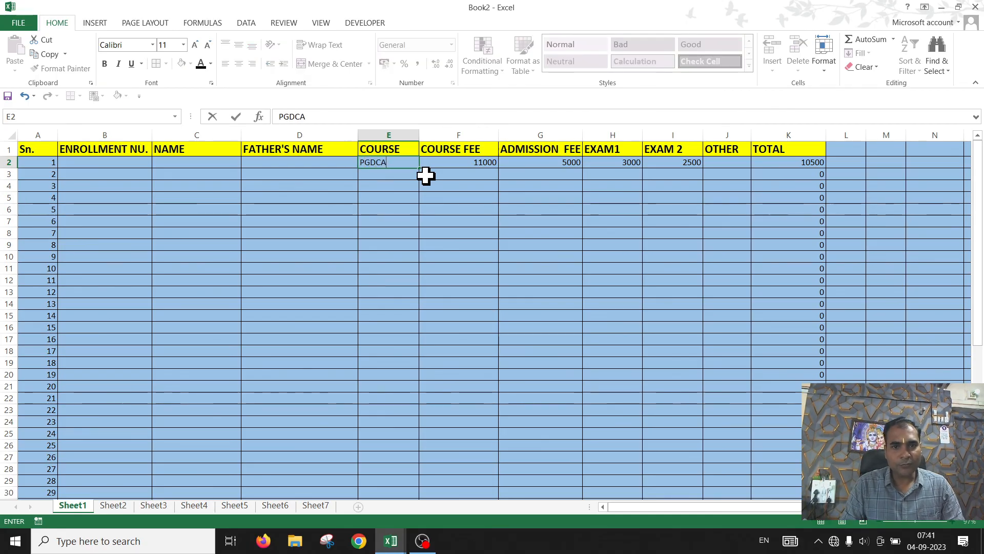
key(Tab)
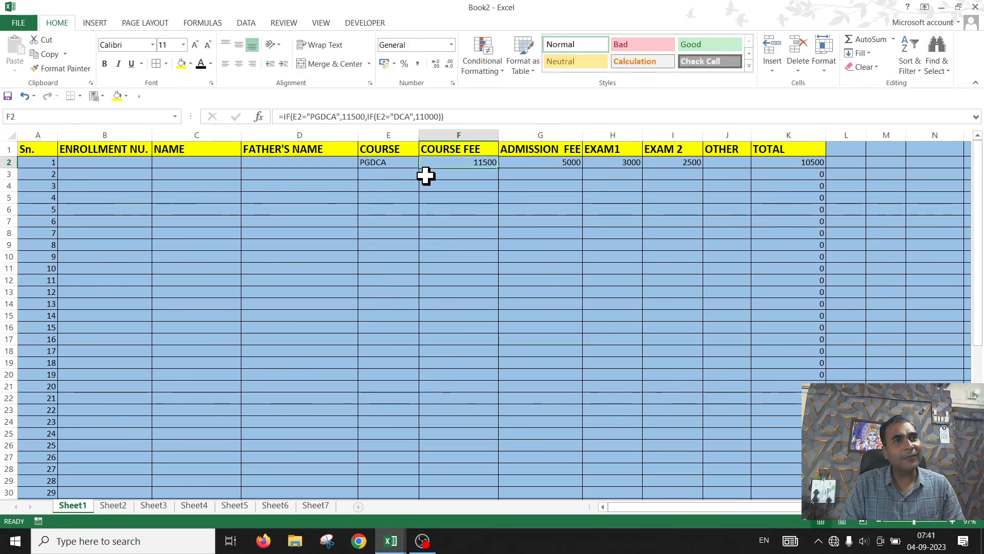